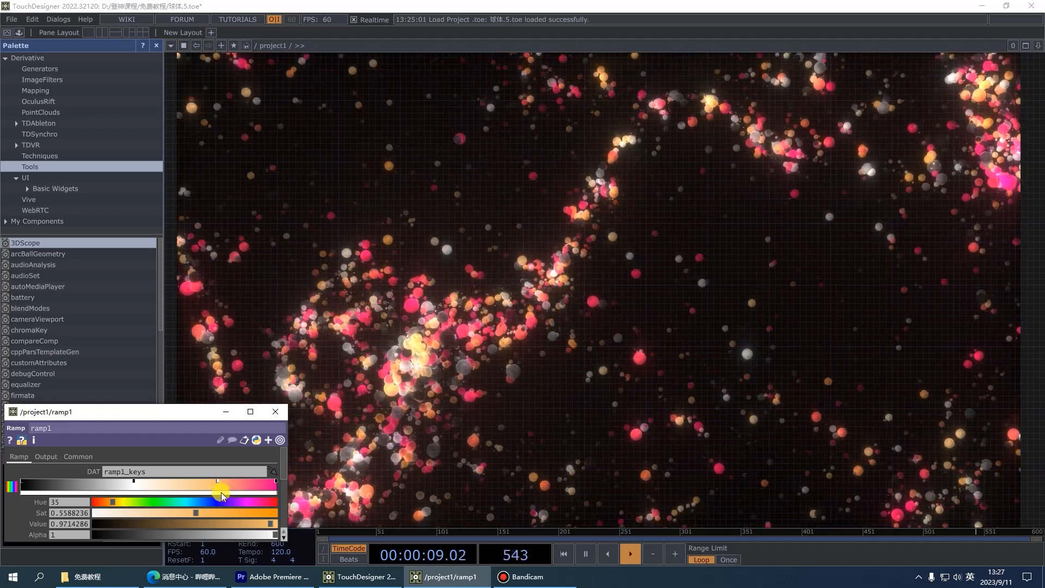
Shift the hue of ramp1's rightmost gradient key toward blue.
{"action": "left_click", "coordinate": [276, 482]}
{"action": "left_click_drag", "start_coordinate": [258, 501], "coordinate": [208, 507]}
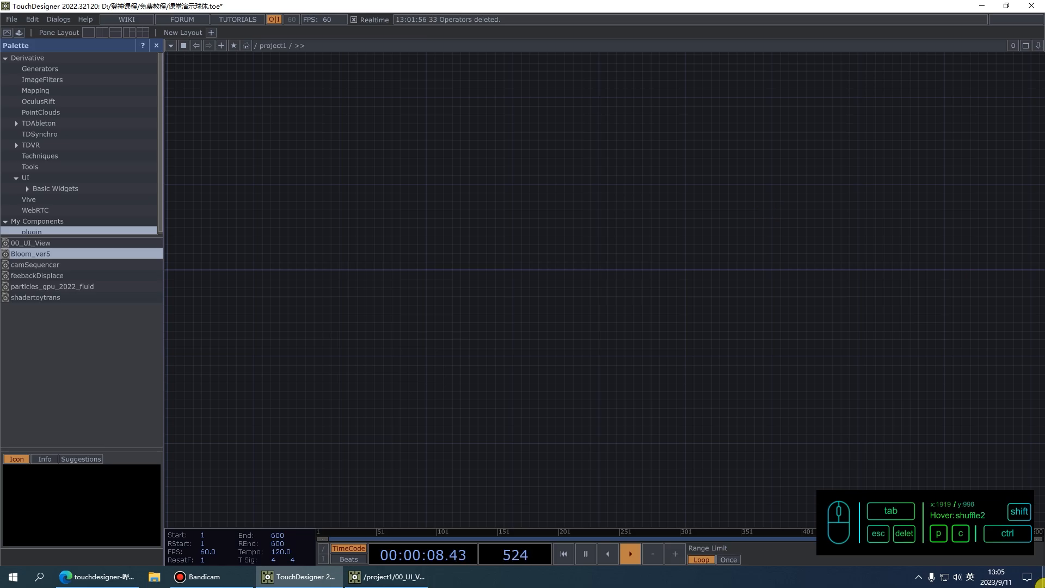
Add a Grid SOP to the empty project network.
{"action": "double_click", "coordinate": [296, 287]}
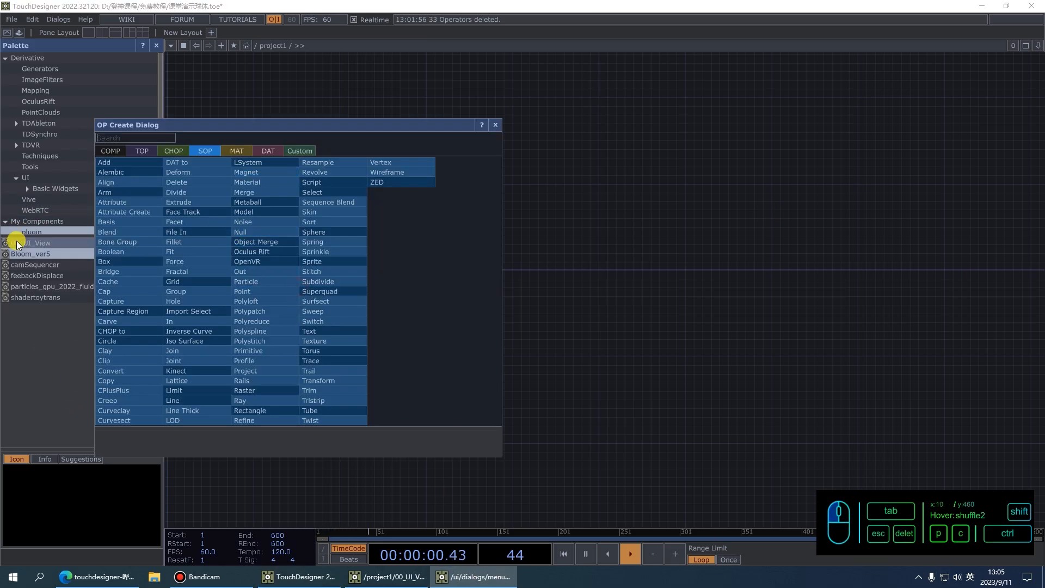
{"action": "type", "text": "gir"}
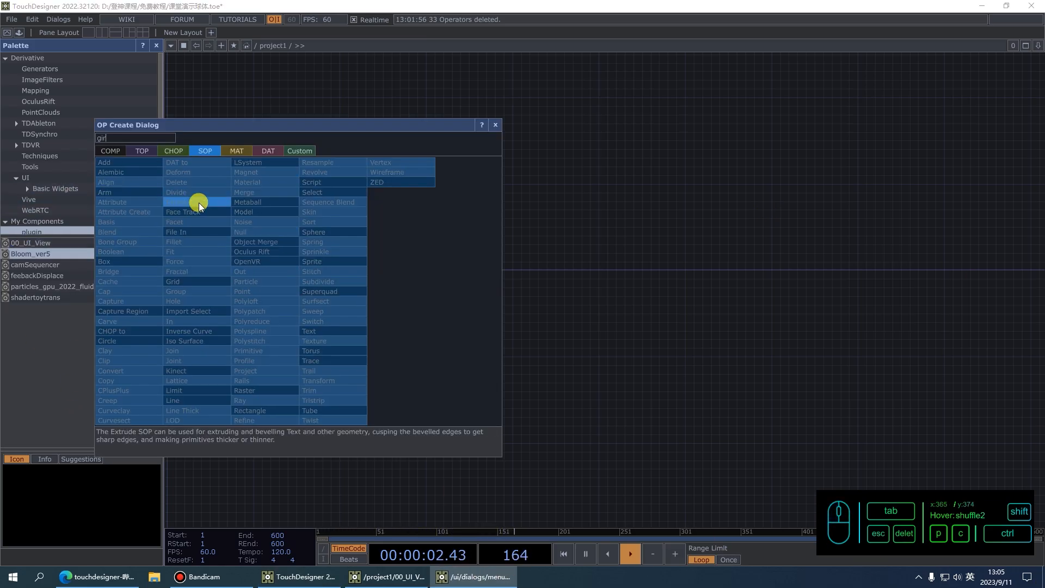
{"action": "left_click", "coordinate": [219, 281]}
{"action": "left_click", "coordinate": [338, 322]}
Set grid1's size to 4 by 4 with 40 rows and 40 columns.
{"action": "scroll", "coordinate": [303, 336], "scroll_direction": "up", "scroll_amount": 8}
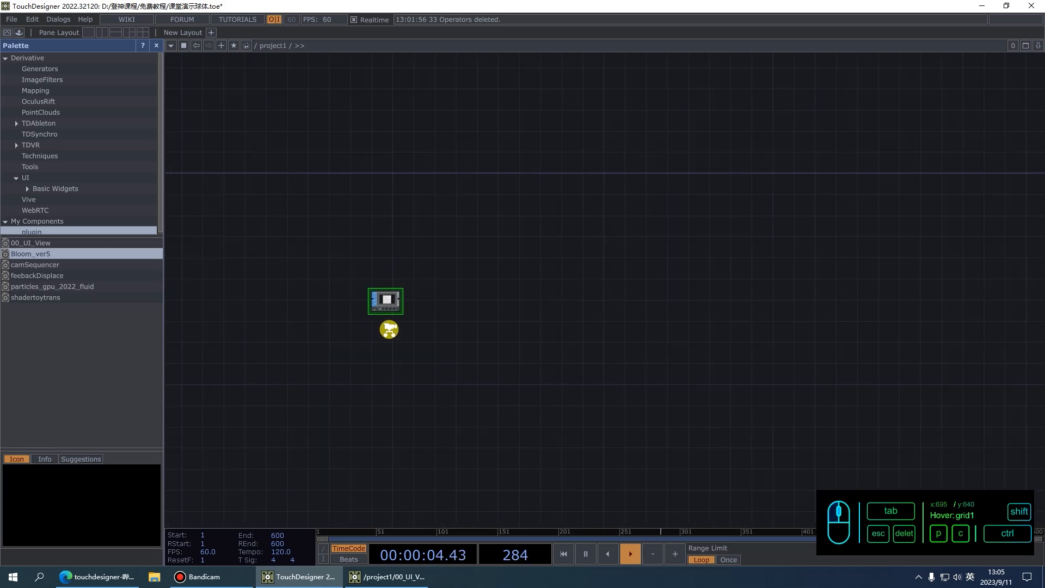
{"action": "key", "text": "p"}
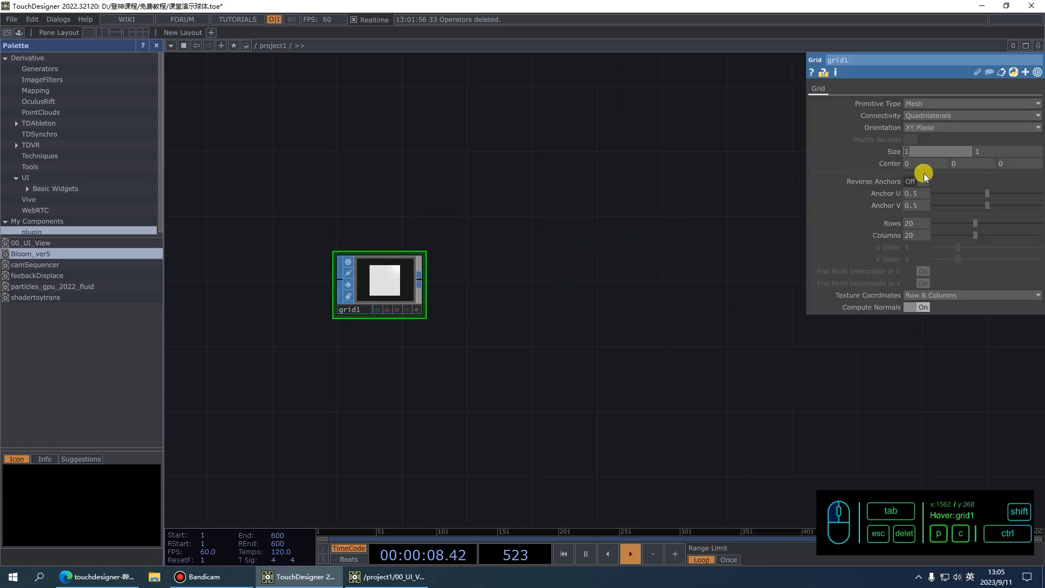
{"action": "left_click", "coordinate": [988, 152]}
{"action": "type", "text": "4"}
{"action": "left_click", "coordinate": [615, 281]}
{"action": "scroll", "coordinate": [361, 277], "scroll_direction": "up", "scroll_amount": 5}
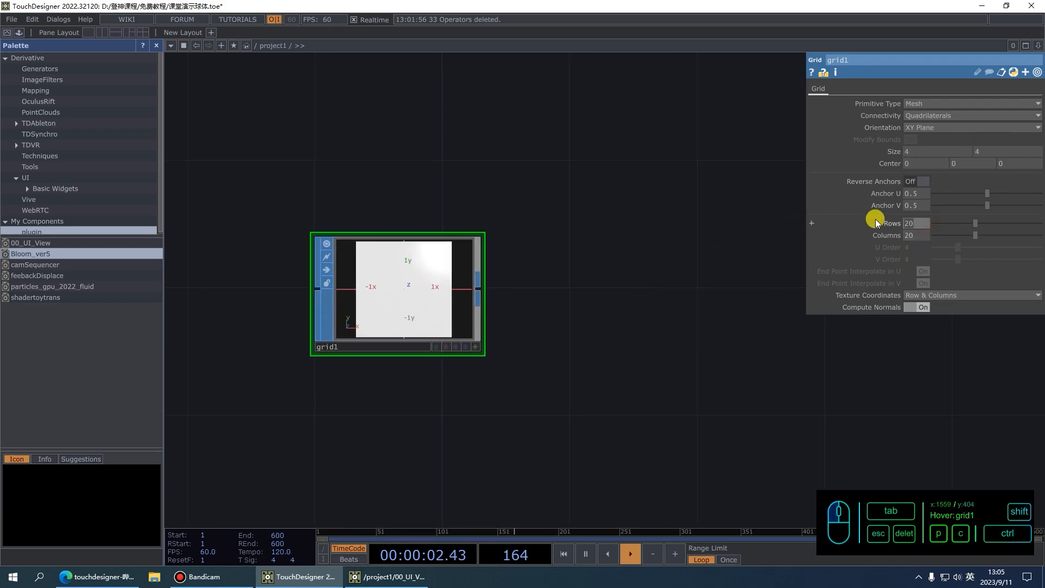
{"action": "left_click_drag", "start_coordinate": [921, 237], "coordinate": [886, 237]}
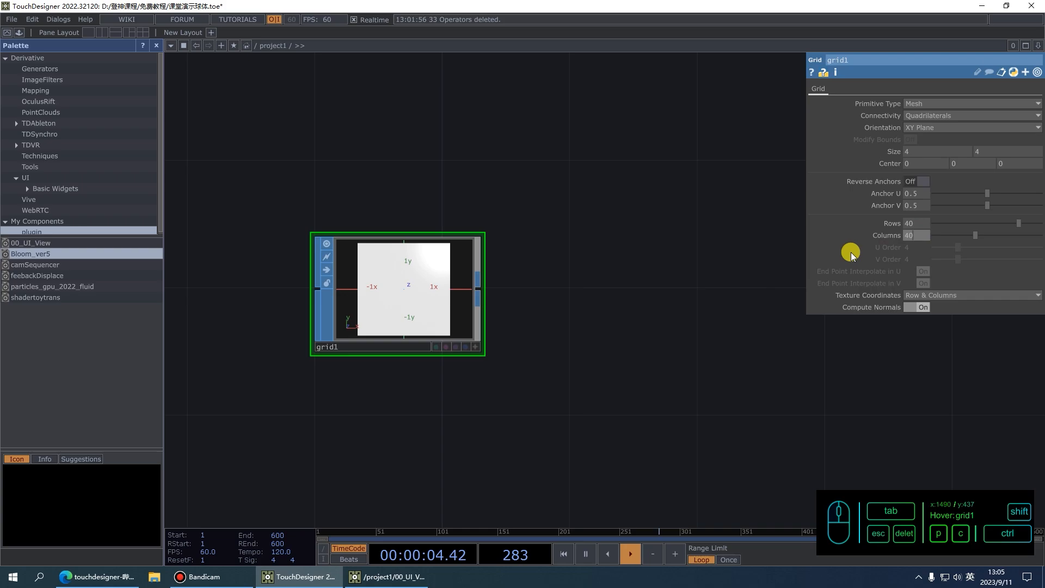
Turn on point display in grid1's viewer and tilt its 3D view to inspect the mesh points.
{"action": "left_click", "coordinate": [474, 346]}
{"action": "right_click", "coordinate": [401, 285]}
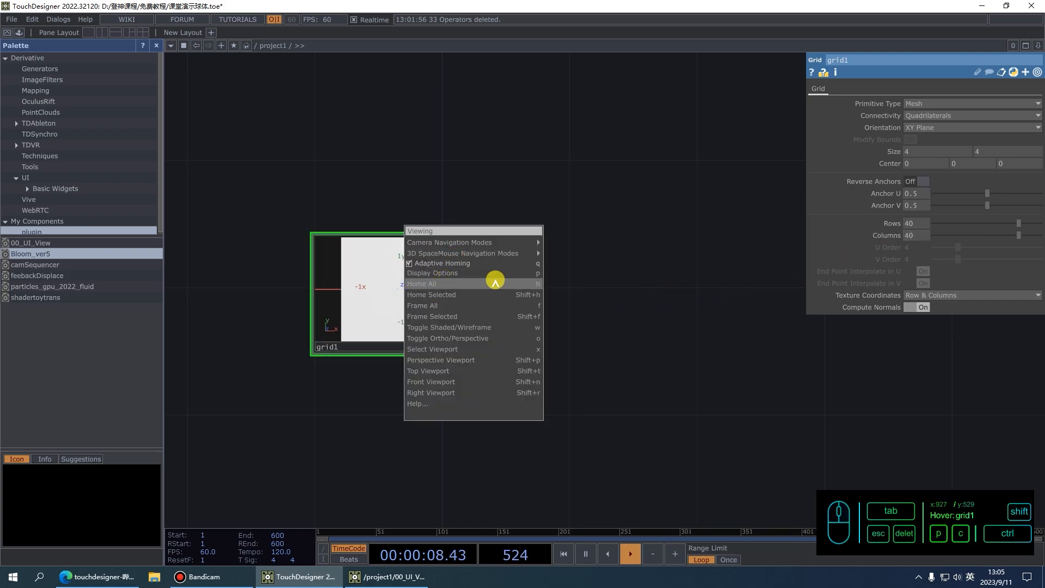
{"action": "left_click", "coordinate": [450, 274]}
{"action": "left_click", "coordinate": [150, 104]}
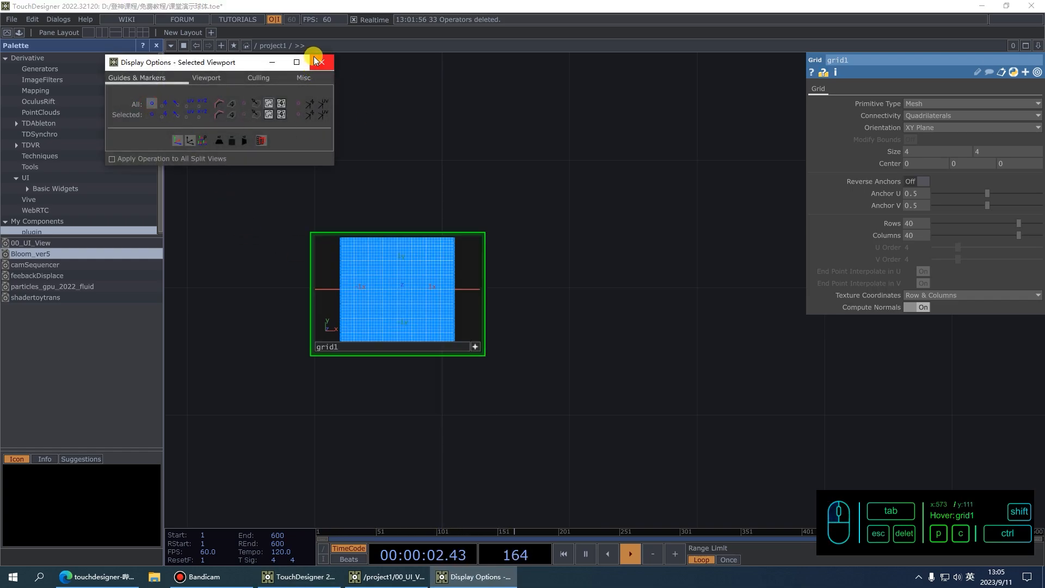
{"action": "left_click", "coordinate": [320, 62]}
{"action": "left_click_drag", "start_coordinate": [434, 299], "coordinate": [515, 325]}
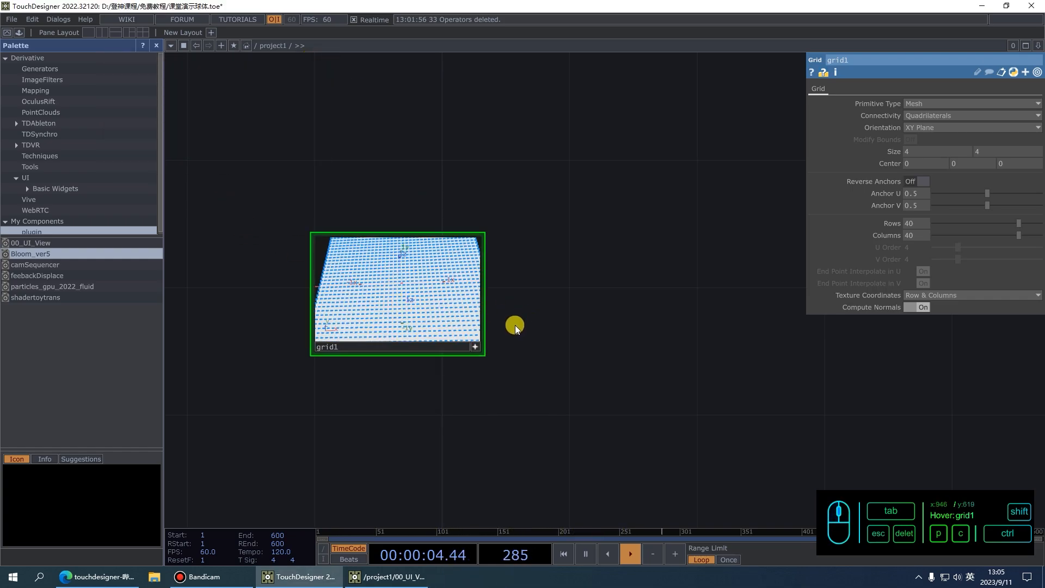
{"action": "scroll", "coordinate": [515, 325], "scroll_direction": "up", "scroll_amount": 3}
{"action": "left_click", "coordinate": [464, 353]}
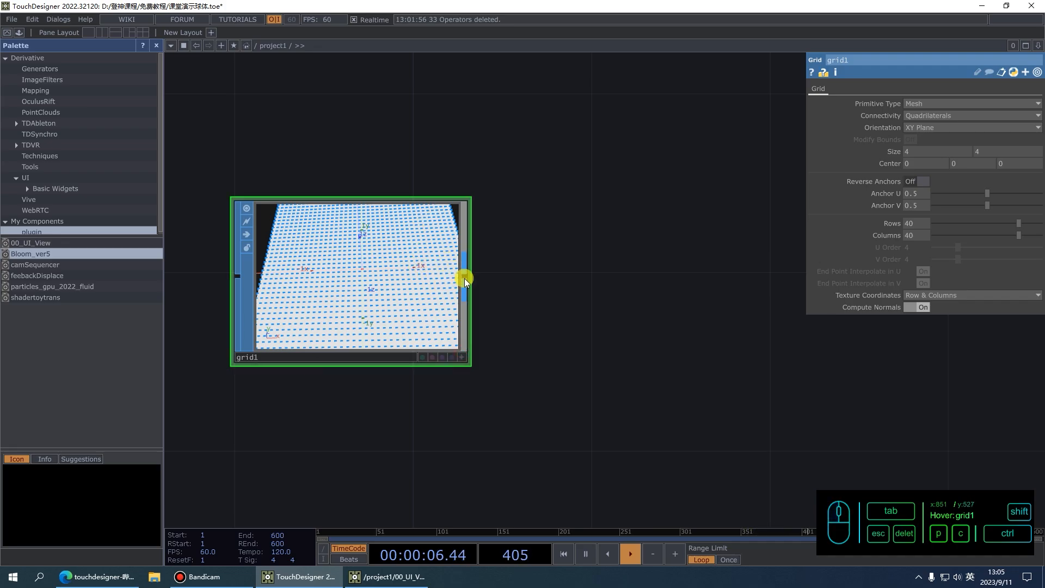
Connect a Sort SOP to grid1's output and set its point sort to Random.
{"action": "right_click", "coordinate": [465, 279]}
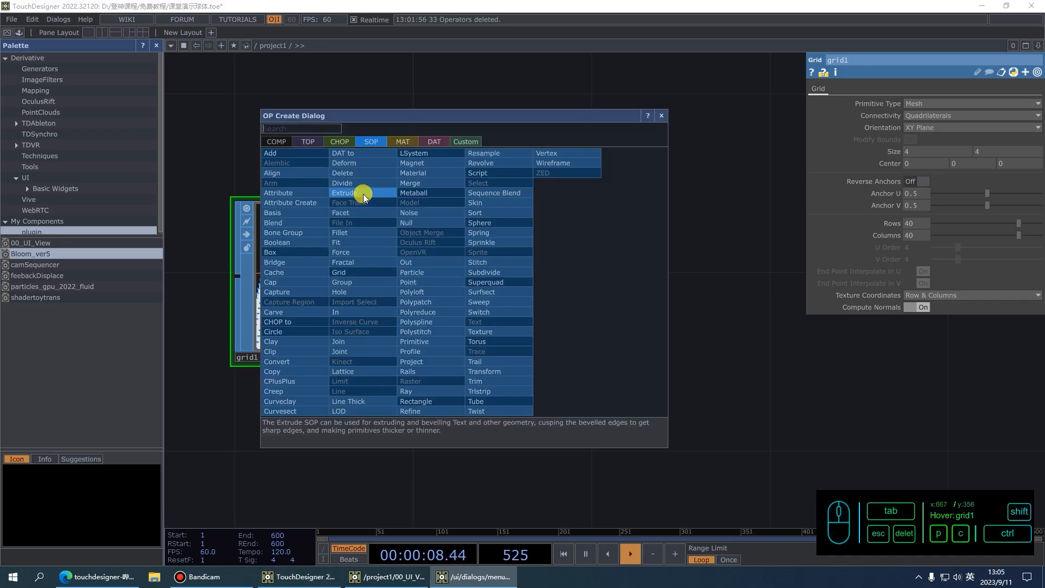
{"action": "type", "text": "sort"}
{"action": "left_click", "coordinate": [477, 212]}
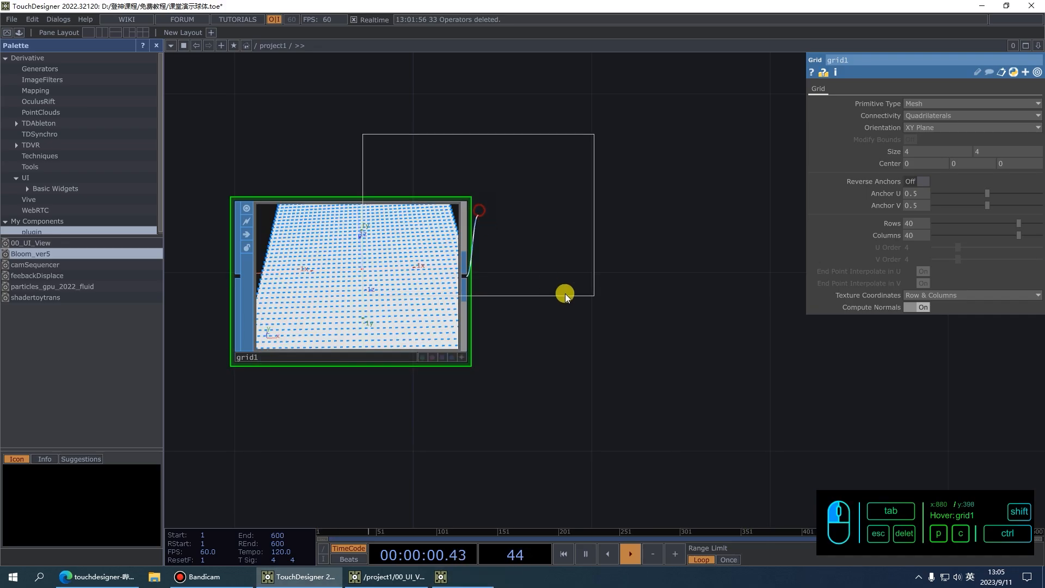
{"action": "left_click", "coordinate": [566, 288]}
{"action": "left_click", "coordinate": [959, 106]}
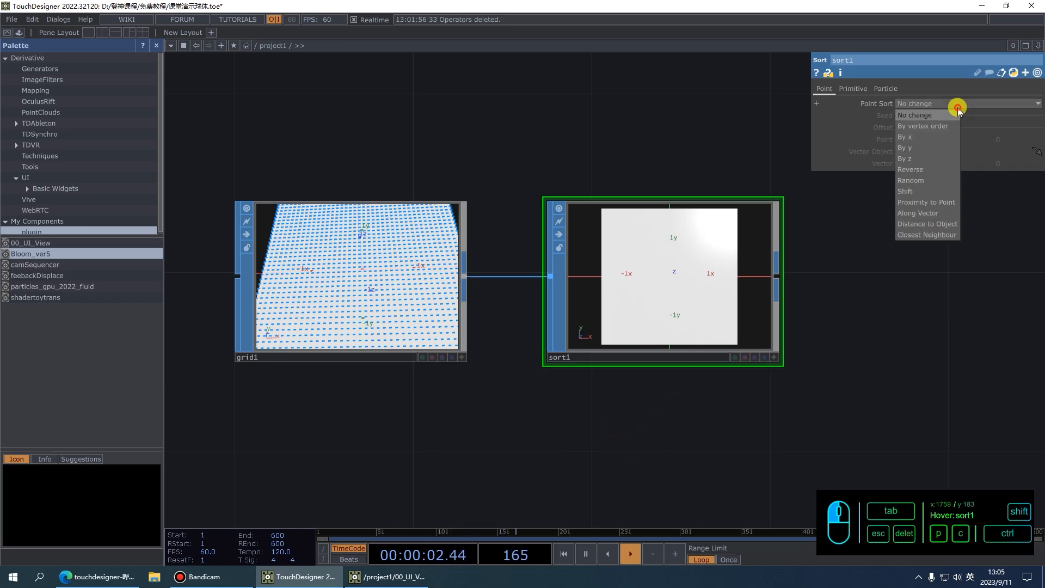
{"action": "left_click", "coordinate": [919, 181]}
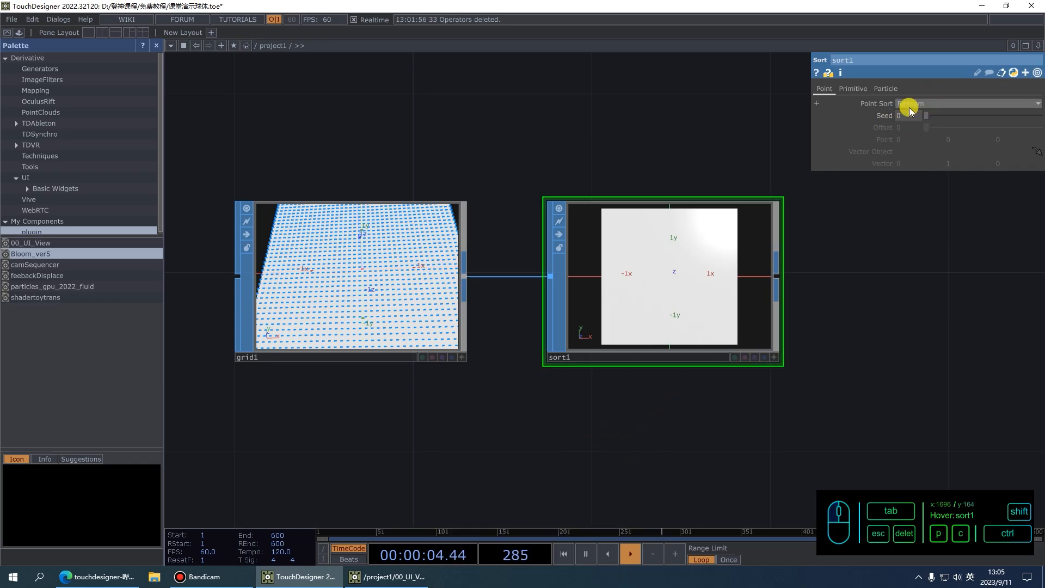
Connect a Particle SOP to sort1's output and place it beside the sort node.
{"action": "left_click_drag", "start_coordinate": [873, 324], "coordinate": [672, 304]}
{"action": "left_click", "coordinate": [615, 263]}
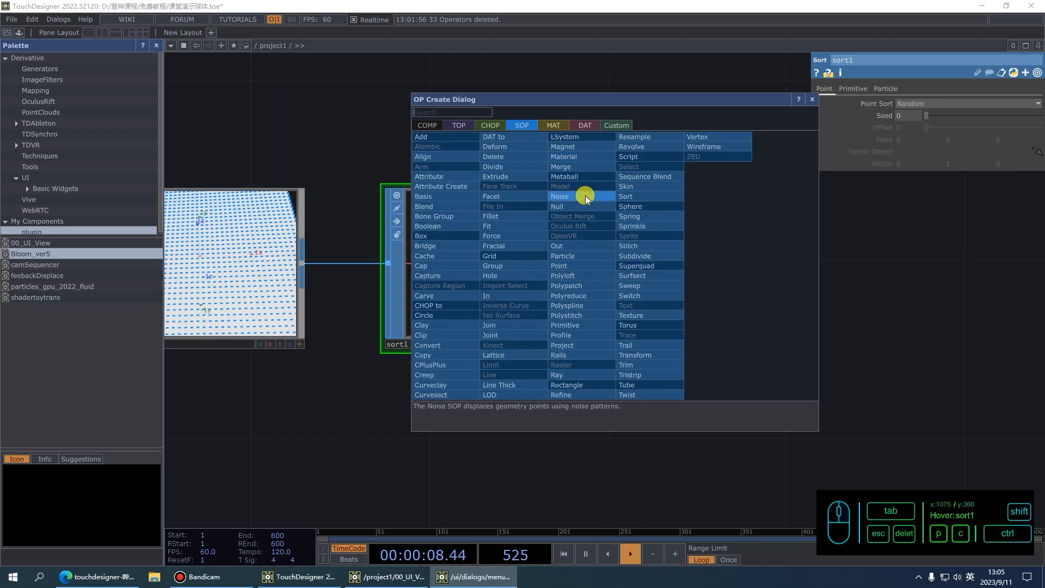
{"action": "left_click", "coordinate": [588, 266]}
{"action": "left_click", "coordinate": [807, 284]}
Set particle1's external force to 0.1, 0.01 and 0.1 for X, Y and Z.
{"action": "left_click_drag", "start_coordinate": [606, 438], "coordinate": [437, 433]}
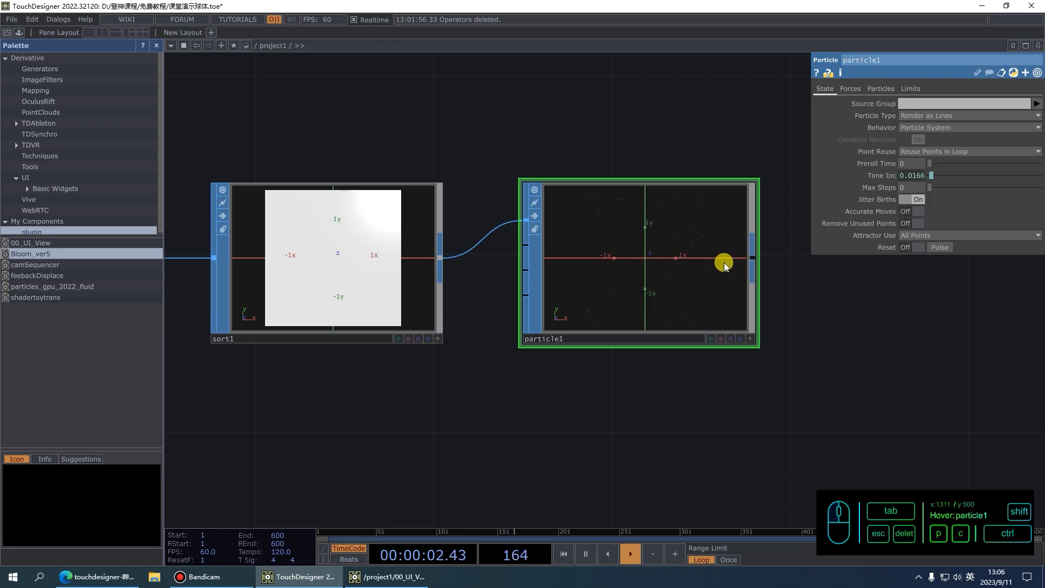
{"action": "scroll", "coordinate": [725, 266], "scroll_direction": "up", "scroll_amount": 3}
{"action": "scroll", "coordinate": [689, 247], "scroll_direction": "down", "scroll_amount": 3}
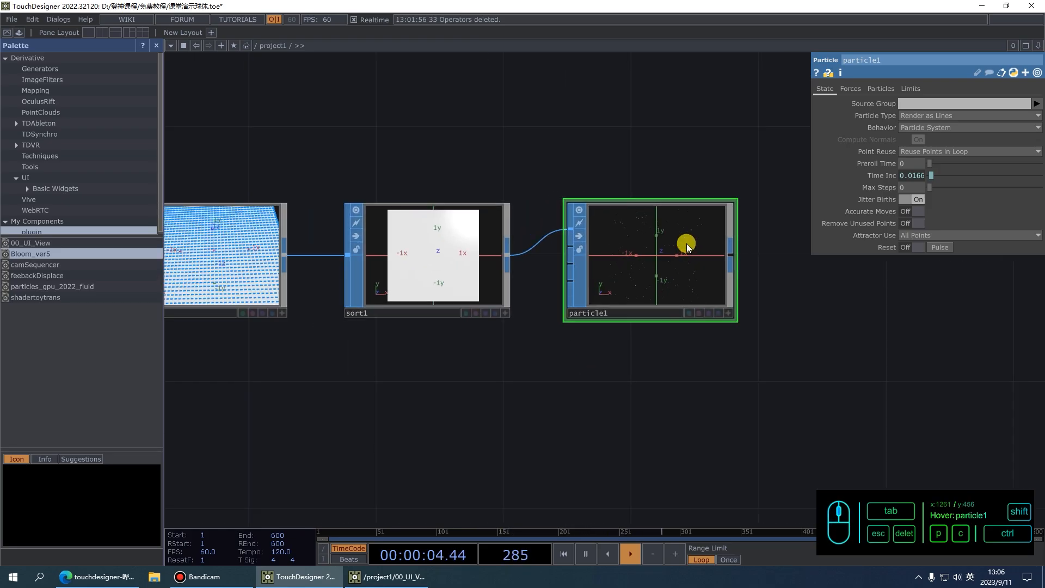
{"action": "scroll", "coordinate": [683, 240], "scroll_direction": "up", "scroll_amount": 5}
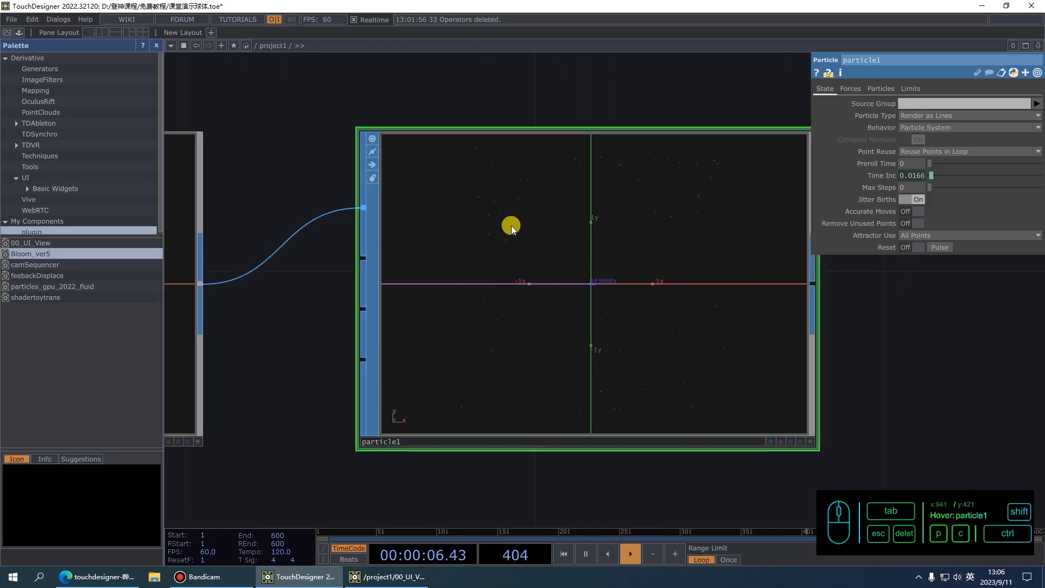
{"action": "scroll", "coordinate": [511, 226], "scroll_direction": "down", "scroll_amount": 2}
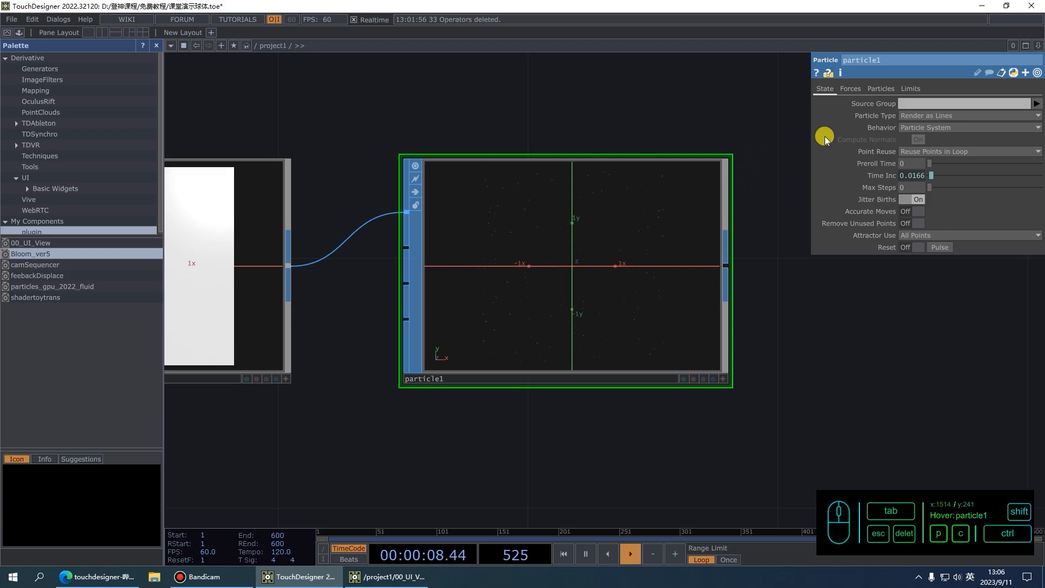
{"action": "scroll", "coordinate": [625, 181], "scroll_direction": "down", "scroll_amount": 2}
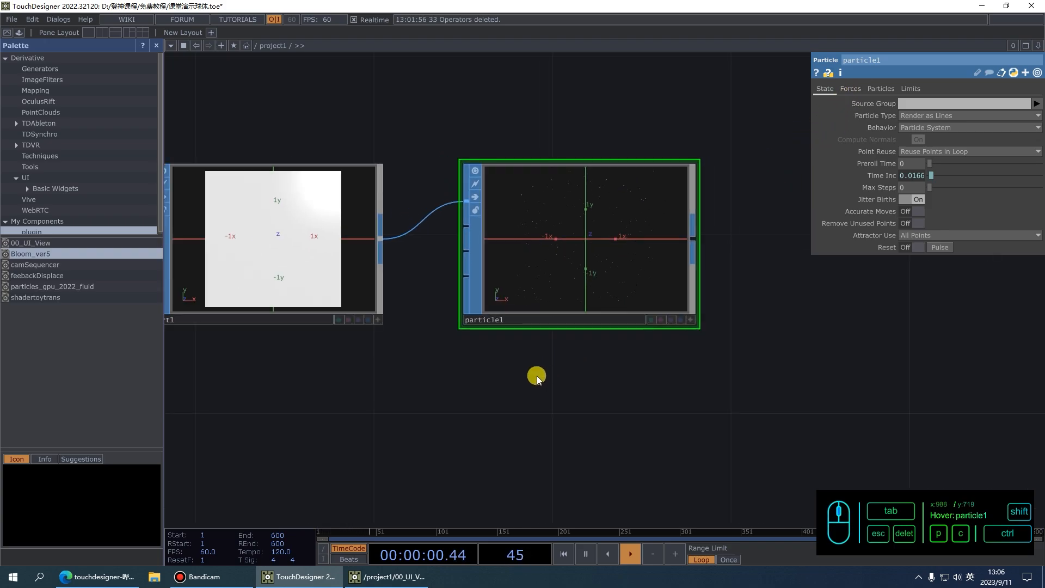
{"action": "left_click", "coordinate": [850, 88]}
{"action": "scroll", "coordinate": [569, 221], "scroll_direction": "up", "scroll_amount": 2}
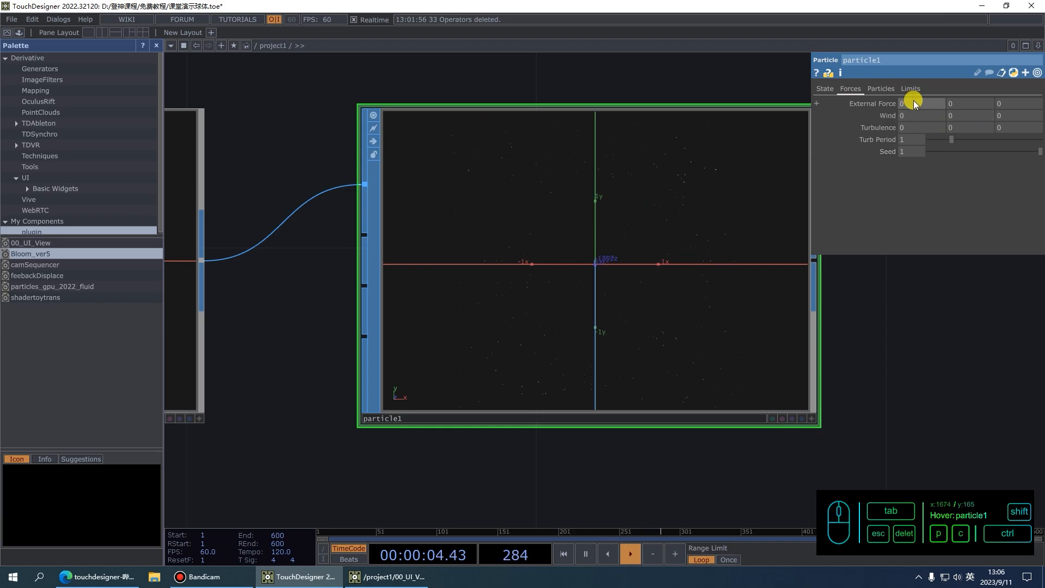
{"action": "left_click_drag", "start_coordinate": [928, 104], "coordinate": [834, 108]}
{"action": "type", "text": "0.1"}
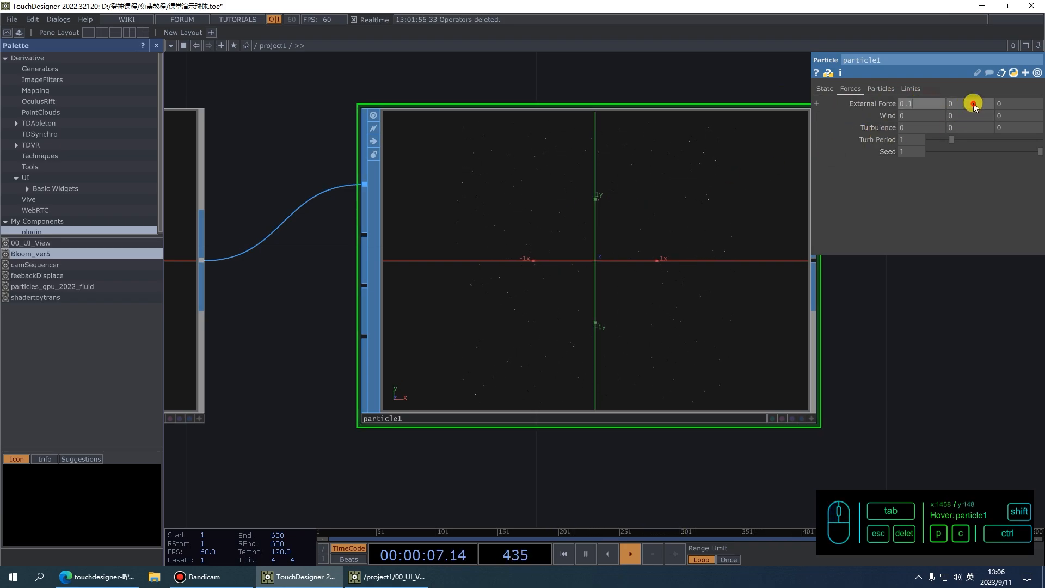
{"action": "left_click_drag", "start_coordinate": [973, 104], "coordinate": [912, 110]}
{"action": "type", "text": "0.01"}
{"action": "left_click_drag", "start_coordinate": [1022, 104], "coordinate": [911, 110]}
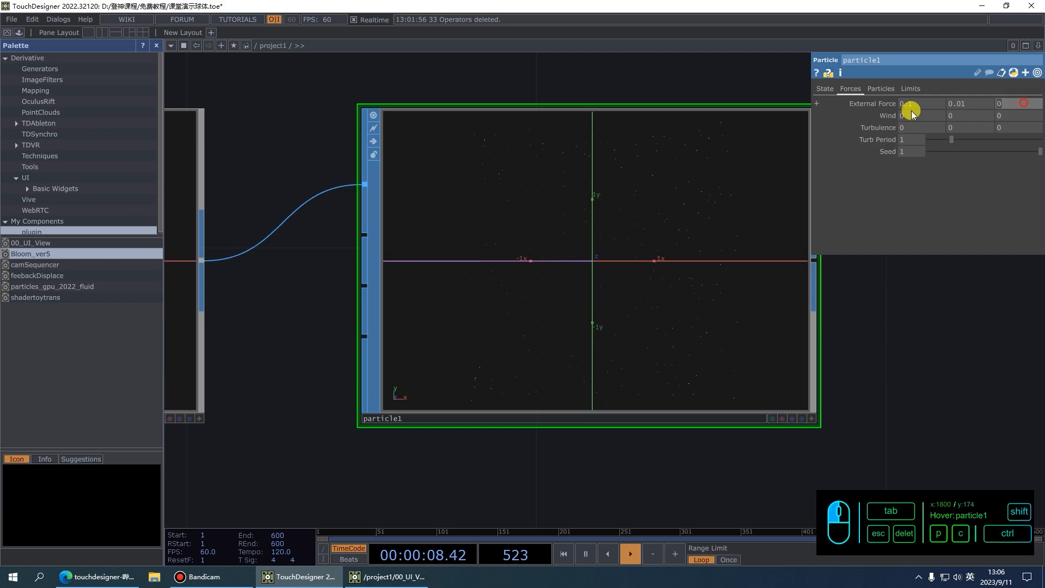
{"action": "type", "text": "0.1"}
{"action": "left_click", "coordinate": [888, 370]}
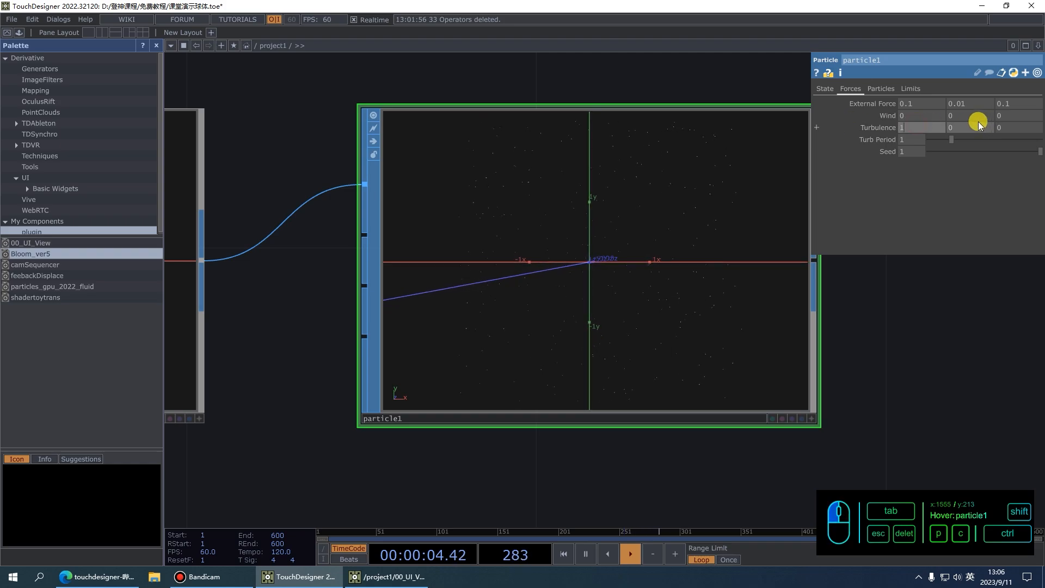
Set particle1's turbulence to 1 on all three axes and its turbulence period to 0.8.
{"action": "left_click_drag", "start_coordinate": [978, 124], "coordinate": [927, 128]}
{"action": "type", "text": "1"}
{"action": "left_click_drag", "start_coordinate": [1019, 129], "coordinate": [941, 131]}
{"action": "type", "text": "1"}
{"action": "left_click", "coordinate": [874, 216]}
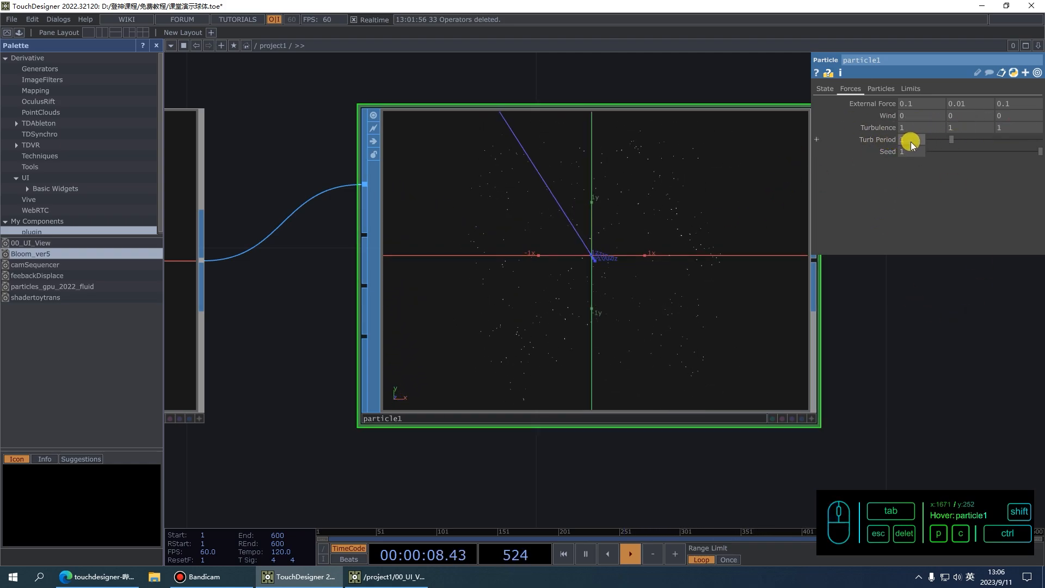
{"action": "left_click_drag", "start_coordinate": [952, 139], "coordinate": [949, 141]}
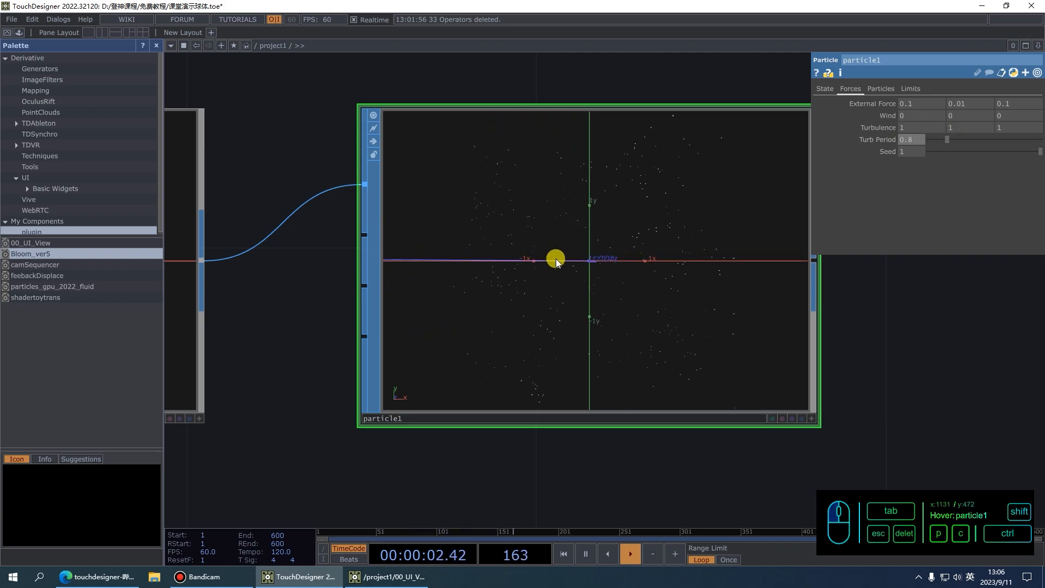
{"action": "left_click_drag", "start_coordinate": [563, 285], "coordinate": [605, 200]}
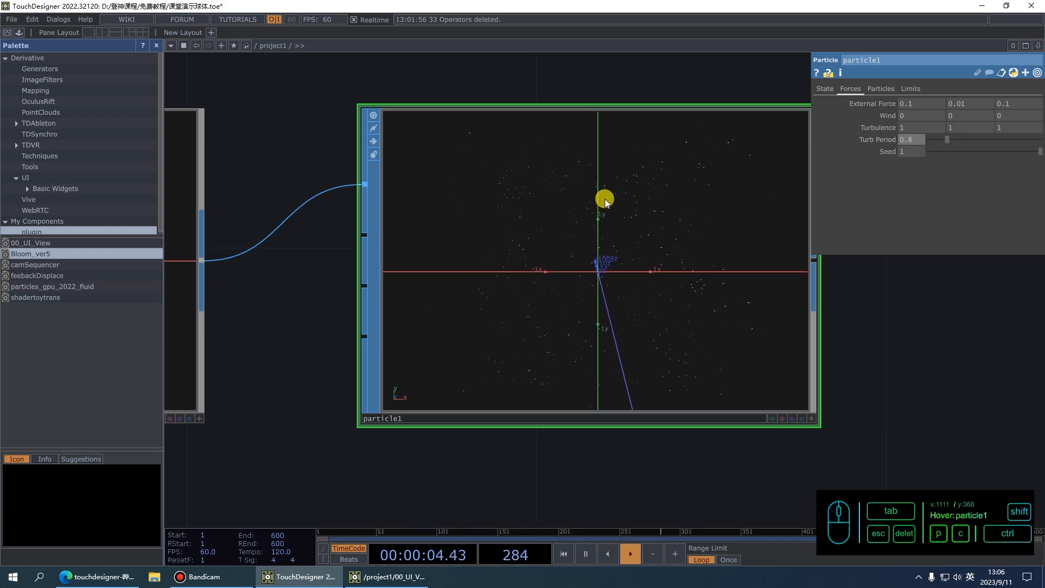
Set particle1's drag to 4.2 and its birth rate to 600.
{"action": "left_click", "coordinate": [881, 88]}
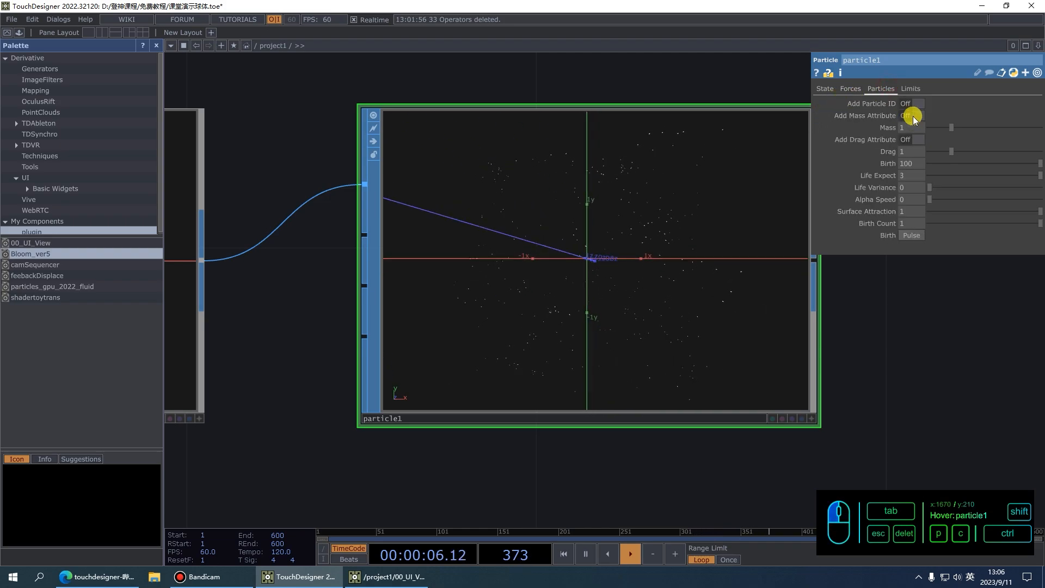
{"action": "left_click", "coordinate": [912, 152]}
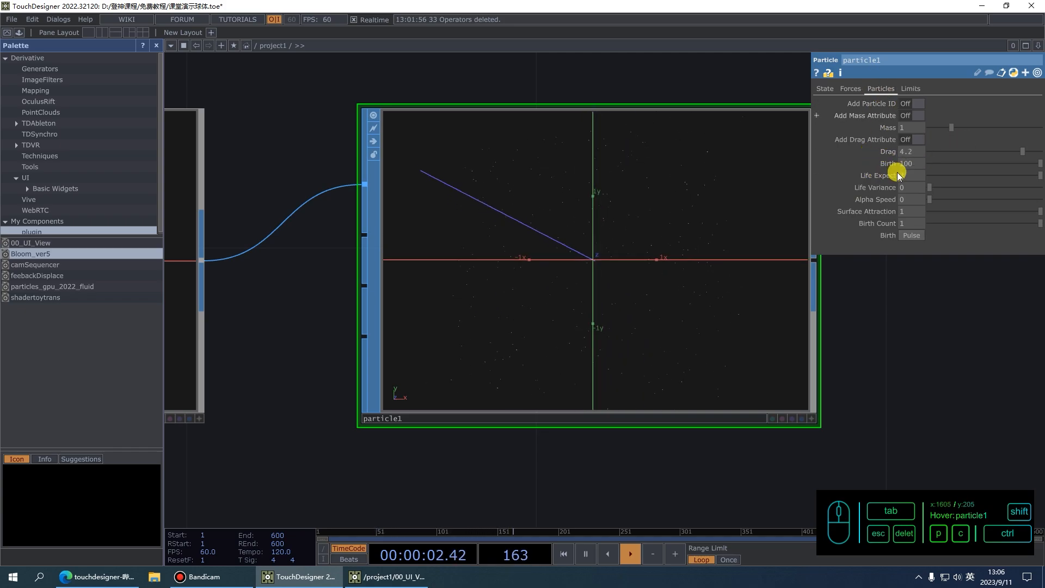
{"action": "left_click_drag", "start_coordinate": [918, 163], "coordinate": [855, 167]}
{"action": "type", "text": "600"}
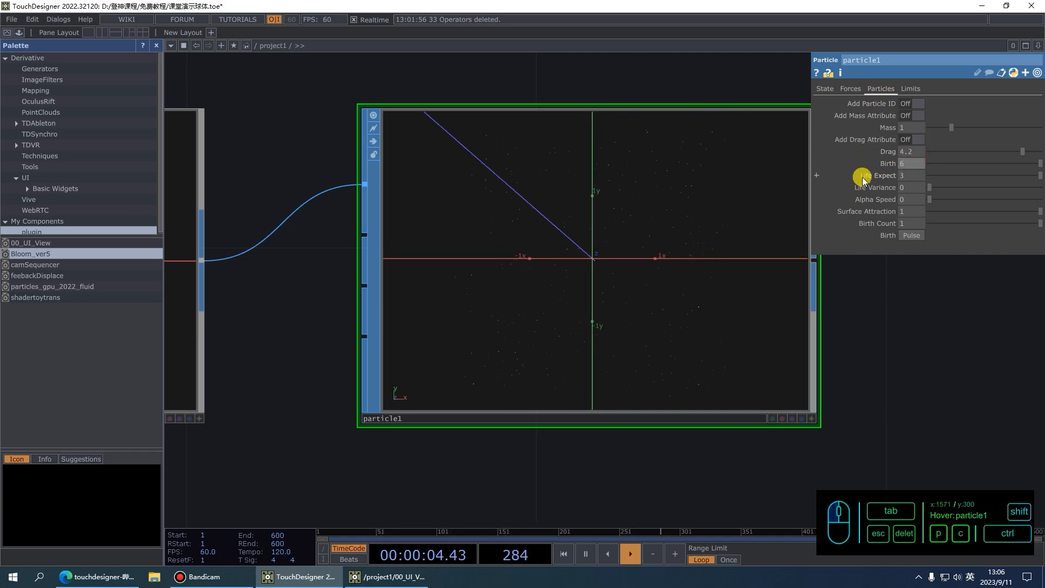
{"action": "left_click", "coordinate": [881, 325]}
Set particle1's life expectancy to 20 and its life variance to 1.
{"action": "double_click", "coordinate": [910, 174]}
{"action": "type", "text": "20"}
{"action": "left_click", "coordinate": [880, 307]}
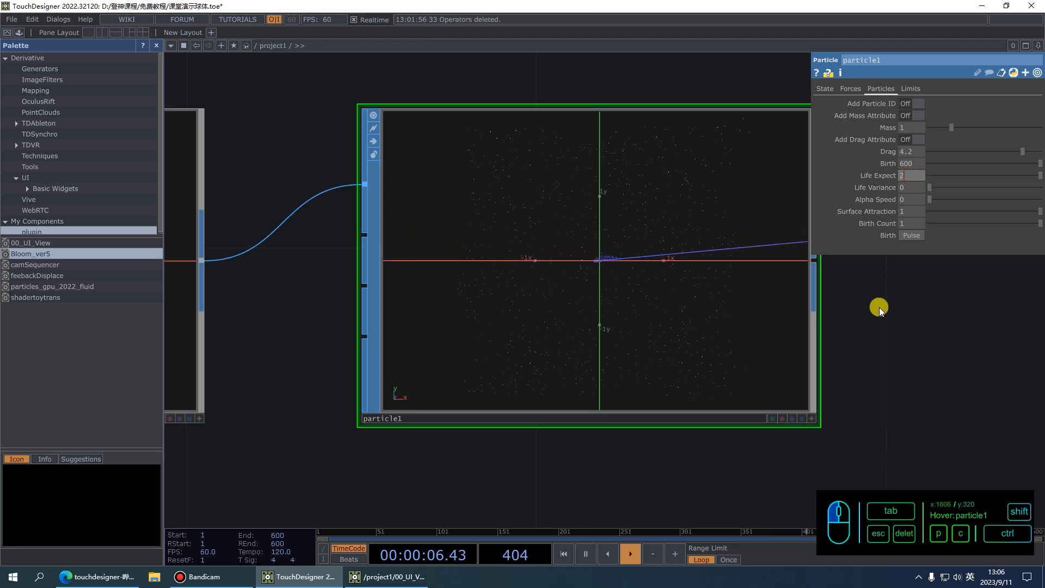
{"action": "double_click", "coordinate": [911, 188]}
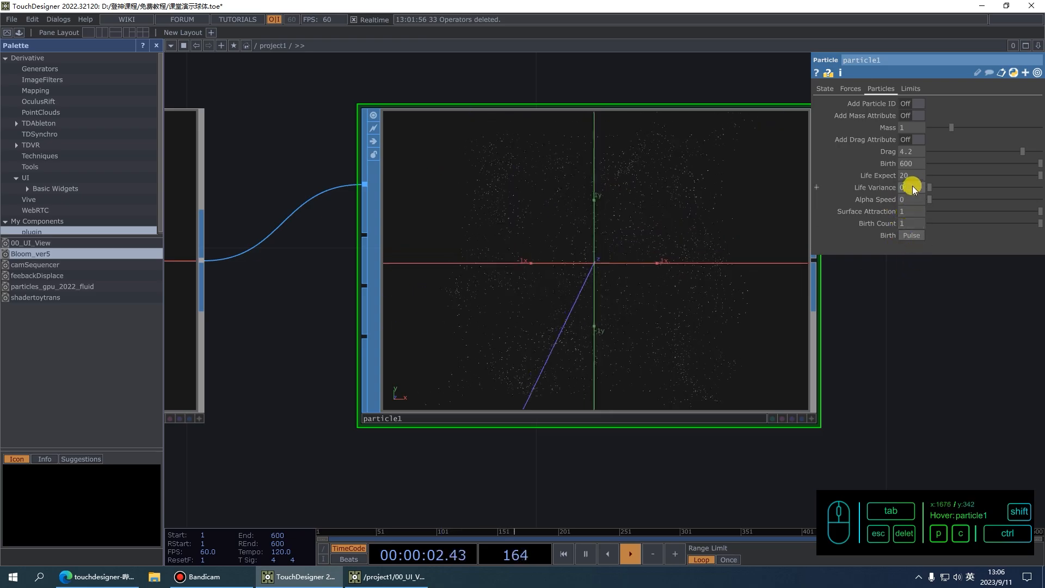
{"action": "type", "text": "1"}
{"action": "left_click", "coordinate": [928, 357]}
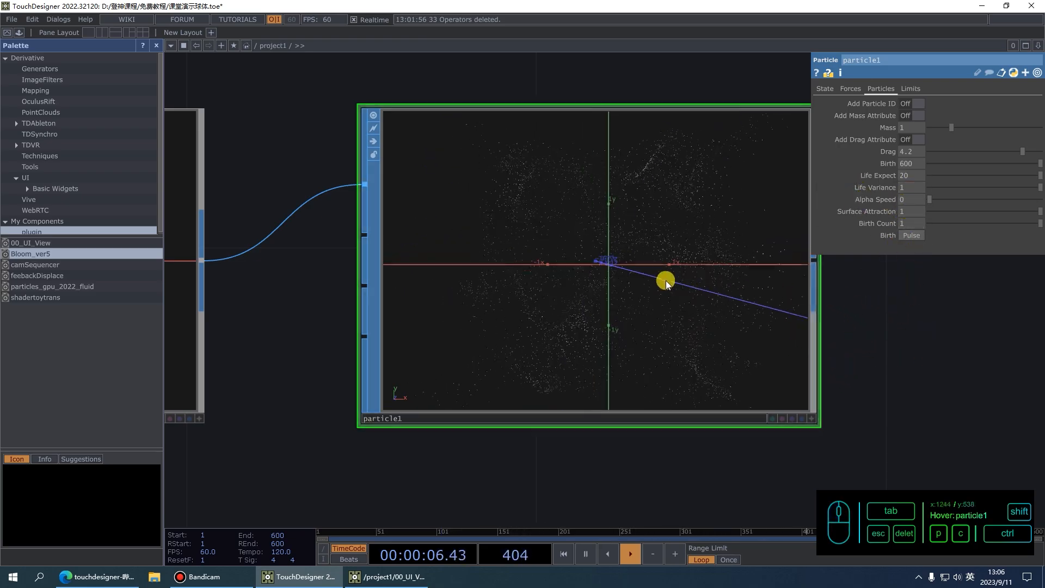
Create a Keyboard In CHOP and place it just below particle1.
{"action": "scroll", "coordinate": [567, 258], "scroll_direction": "down", "scroll_amount": 3}
{"action": "scroll", "coordinate": [517, 304], "scroll_direction": "up", "scroll_amount": 3}
{"action": "key", "text": "Tab"}
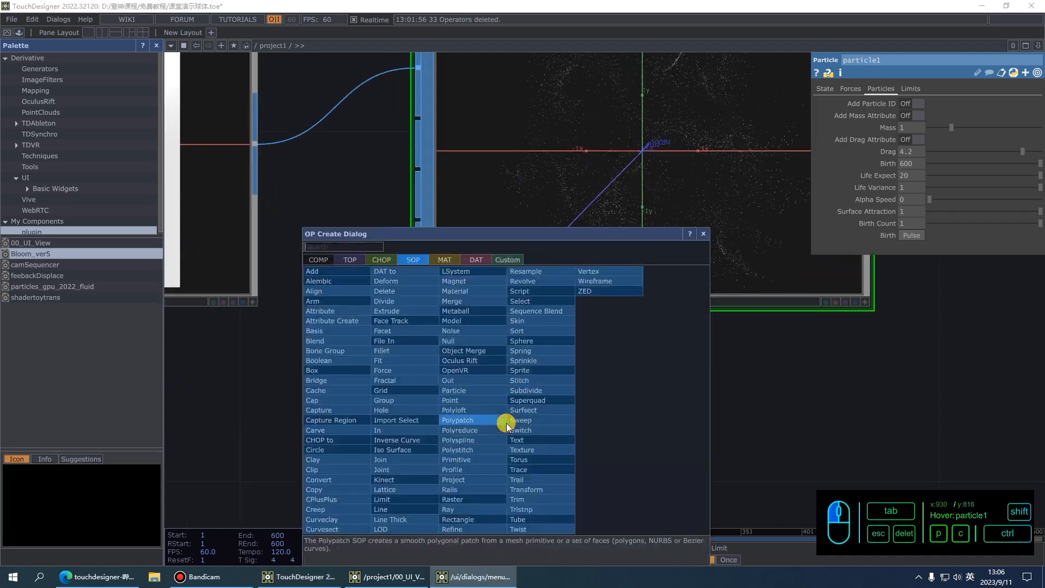
{"action": "key", "text": "Tab"}
{"action": "key", "text": "Tab"}
{"action": "key", "text": "Tab"}
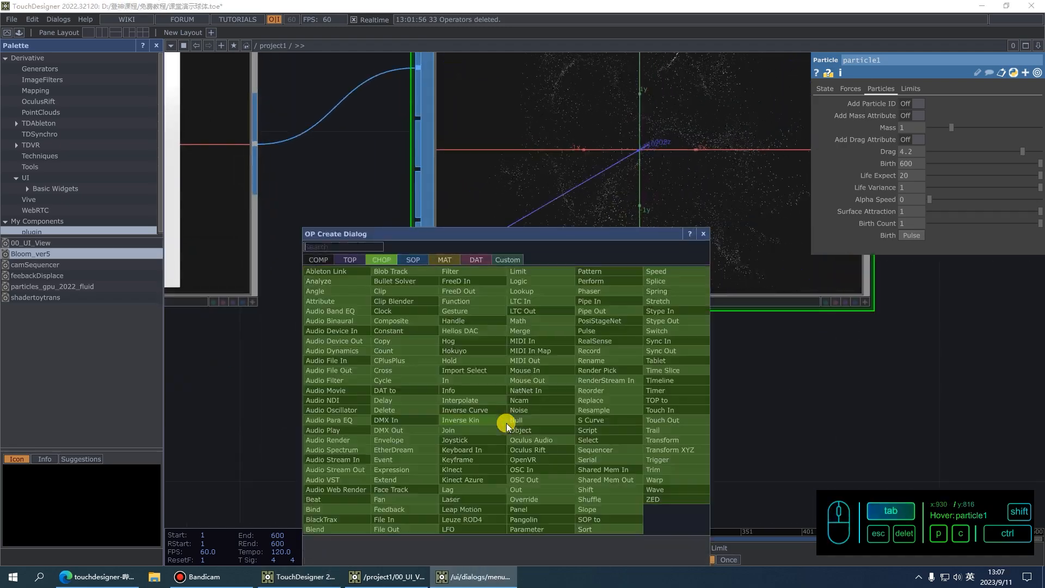
{"action": "type", "text": "key"}
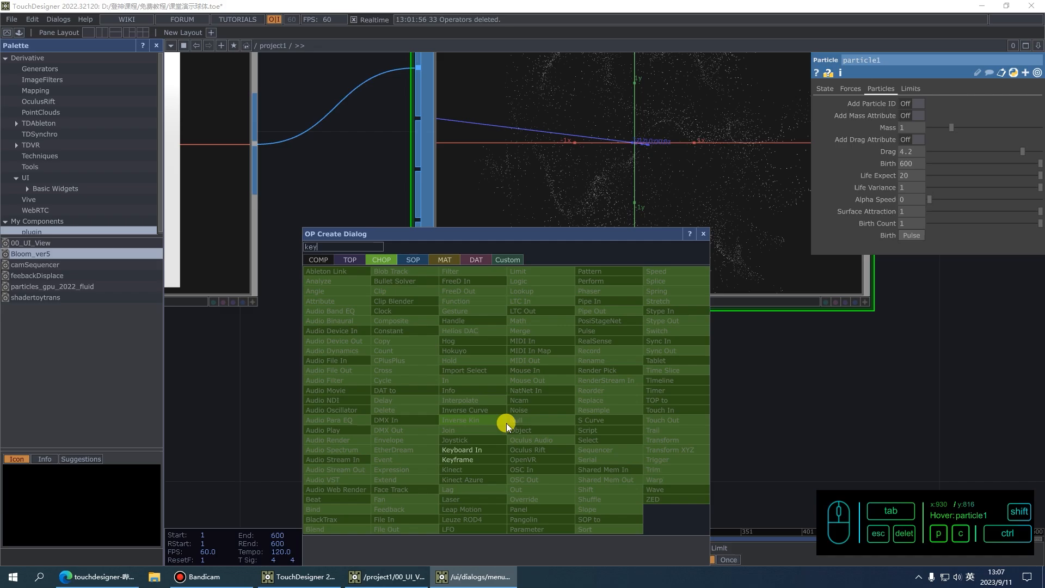
{"action": "left_click", "coordinate": [487, 449]}
{"action": "left_click", "coordinate": [572, 432]}
{"action": "scroll", "coordinate": [582, 347], "scroll_direction": "down", "scroll_amount": 3}
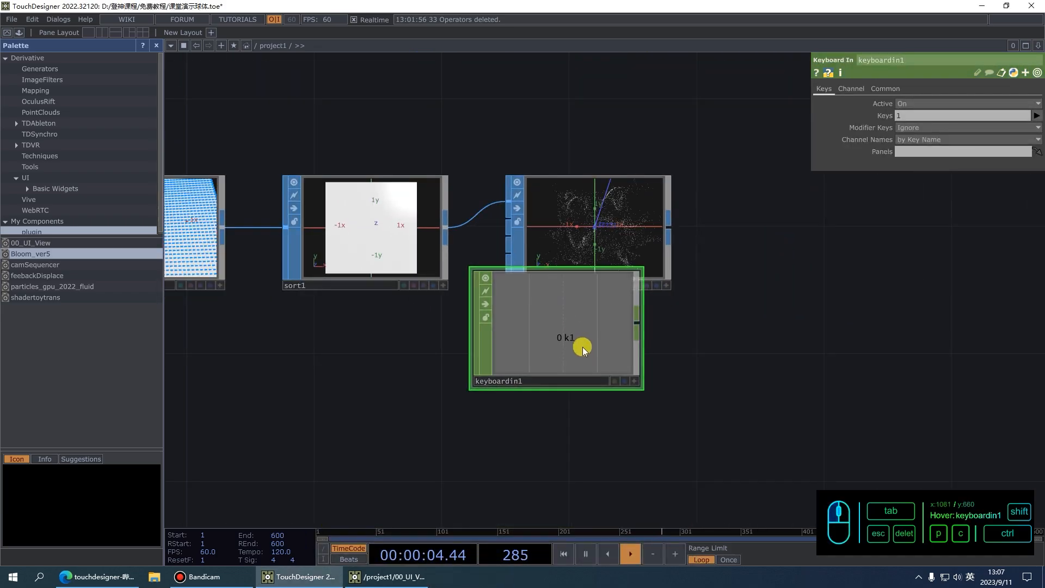
{"action": "scroll", "coordinate": [595, 364], "scroll_direction": "up", "scroll_amount": 3}
{"action": "scroll", "coordinate": [522, 267], "scroll_direction": "down", "scroll_amount": 2}
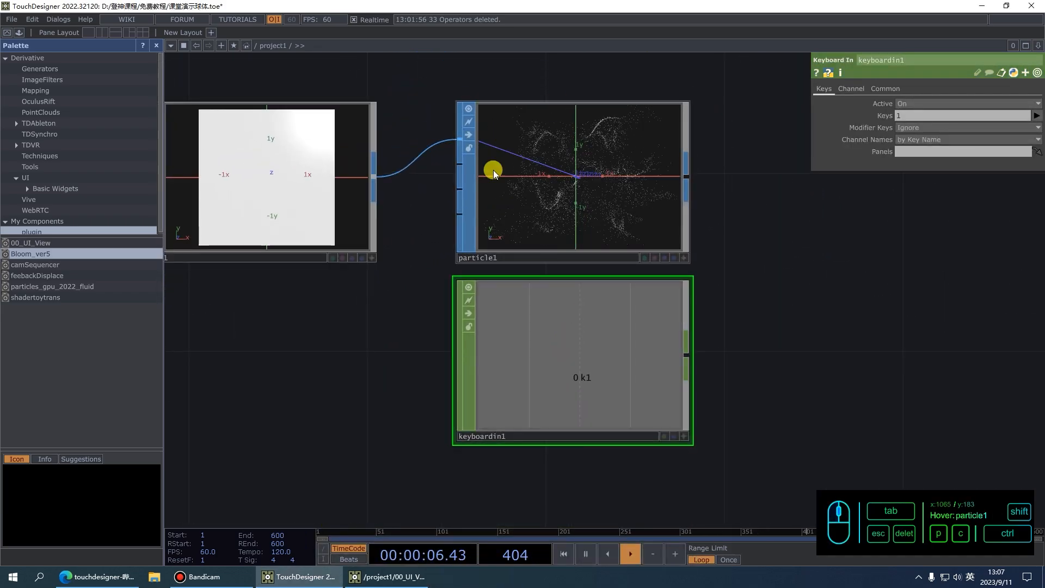
Link keyboardin1's k1 channel to the Reset Pulse parameter of particle1.
{"action": "left_click", "coordinate": [602, 216]}
{"action": "left_click", "coordinate": [824, 88]}
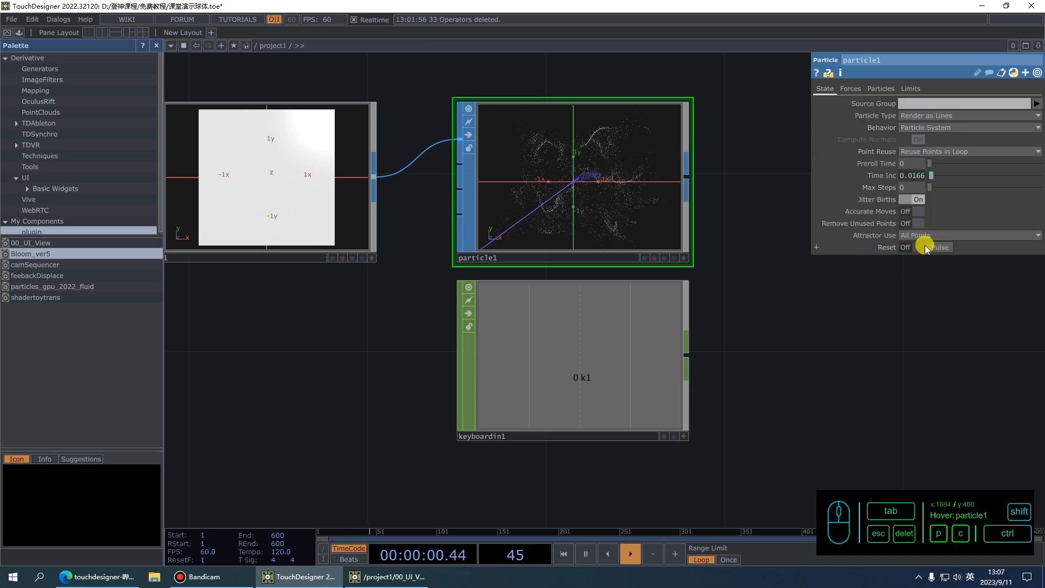
{"action": "left_click", "coordinate": [684, 438]}
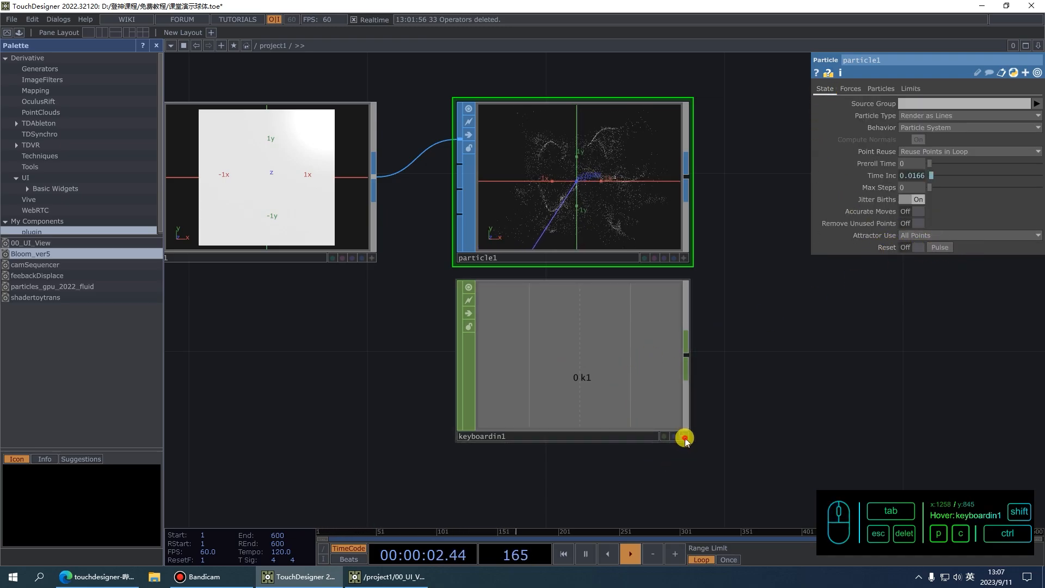
{"action": "left_click_drag", "start_coordinate": [550, 366], "coordinate": [949, 248]}
{"action": "left_click", "coordinate": [952, 243]}
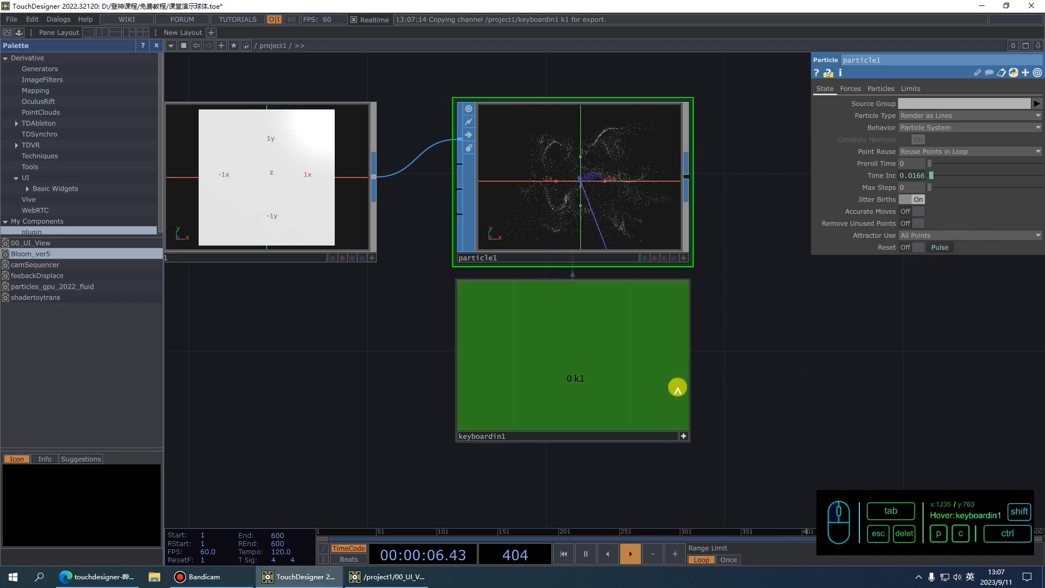
{"action": "scroll", "coordinate": [468, 161], "scroll_direction": "up", "scroll_amount": 2}
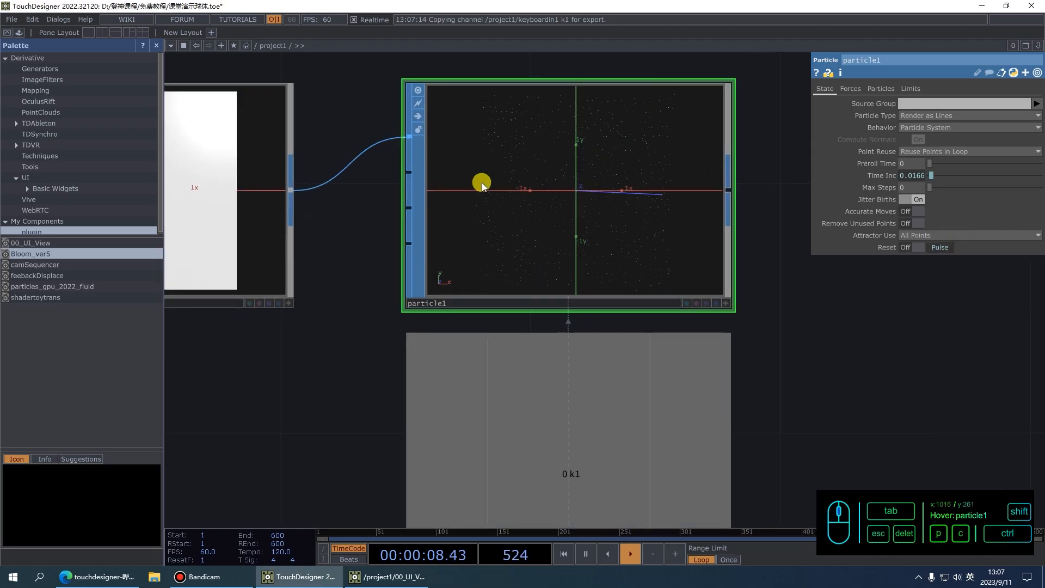
{"action": "scroll", "coordinate": [517, 175], "scroll_direction": "down", "scroll_amount": 2}
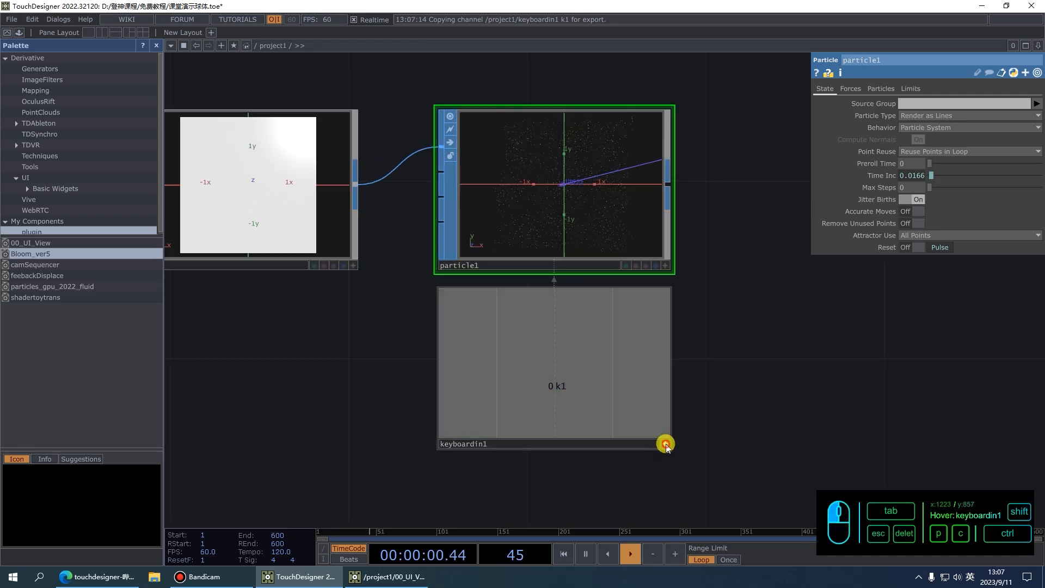
{"action": "scroll", "coordinate": [501, 360], "scroll_direction": "down", "scroll_amount": 2}
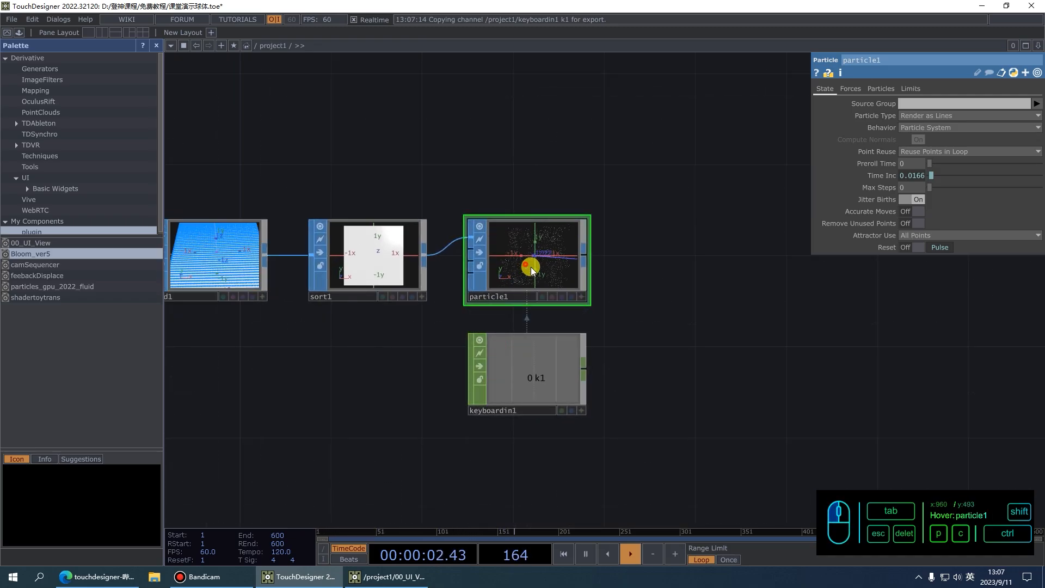
Shift particle1 slightly away from sort1 and add a SOP to CHOP above it that reads particle1's point positions.
{"action": "left_click_drag", "start_coordinate": [531, 267], "coordinate": [553, 267]}
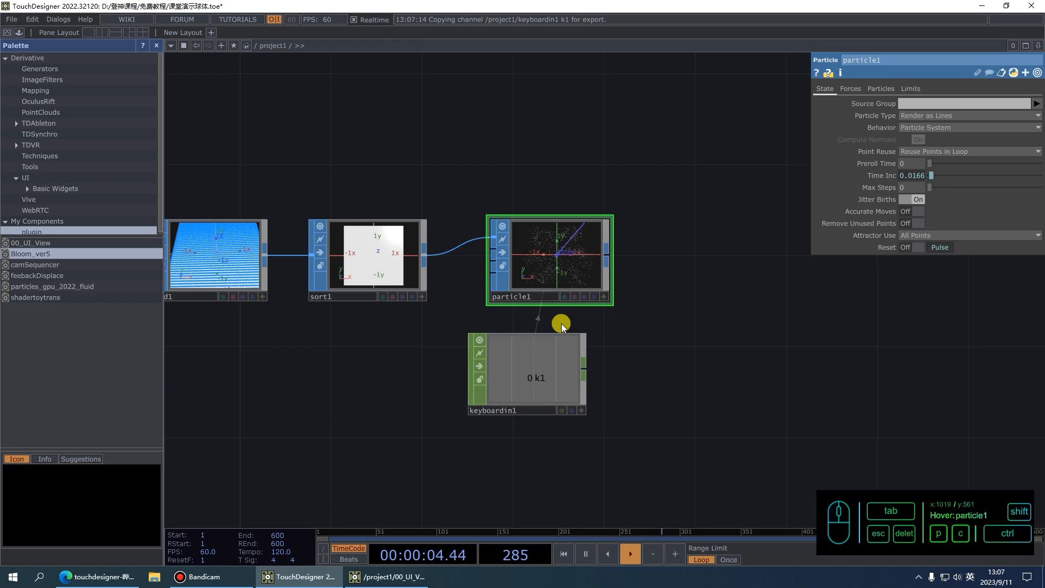
{"action": "left_click", "coordinate": [608, 256]}
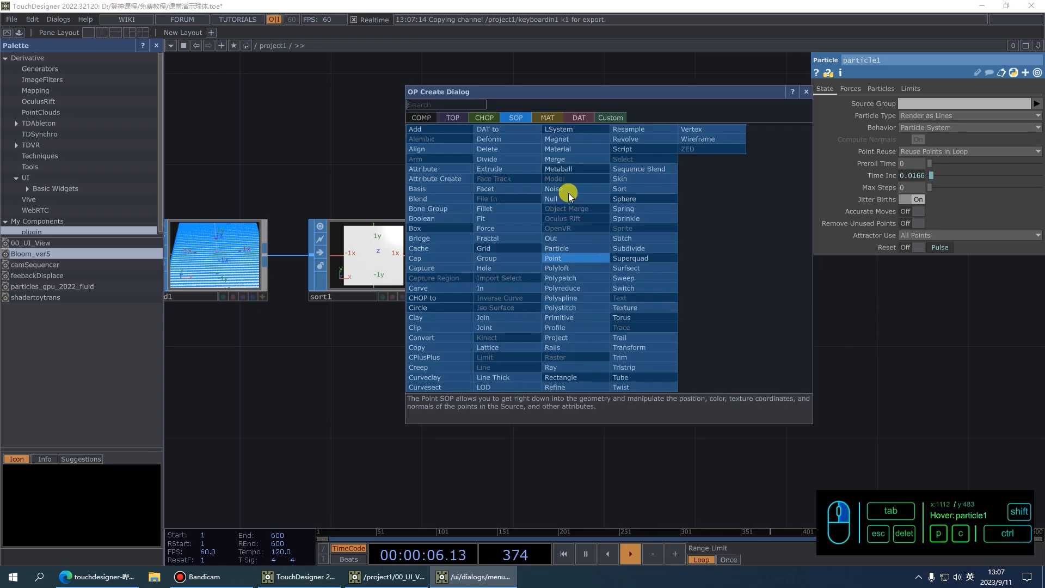
{"action": "left_click", "coordinate": [485, 116]}
{"action": "left_click", "coordinate": [435, 139]}
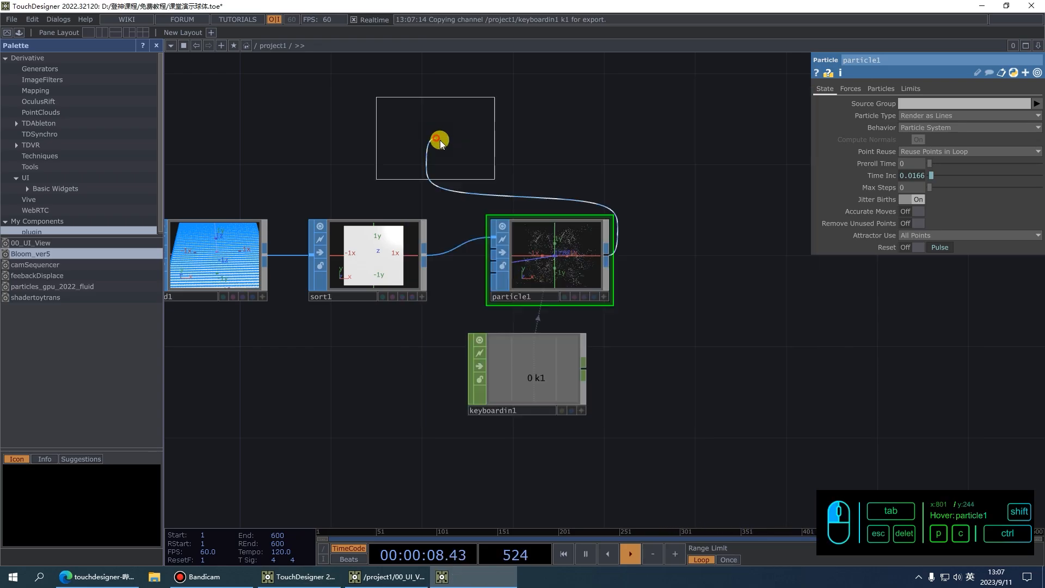
{"action": "left_click", "coordinate": [707, 264]}
{"action": "mouse_move", "coordinate": [642, 278]}
{"action": "left_mouse_down"}
{"action": "mouse_move", "coordinate": [564, 186]}
{"action": "mouse_move", "coordinate": [630, 276]}
{"action": "left_mouse_up"}
{"action": "left_click_drag", "start_coordinate": [692, 360], "coordinate": [691, 358]}
{"action": "mouse_move", "coordinate": [650, 296]}
{"action": "left_mouse_down"}
{"action": "mouse_move", "coordinate": [646, 284]}
{"action": "mouse_move", "coordinate": [635, 306]}
{"action": "left_mouse_up"}
{"action": "left_click", "coordinate": [639, 362]}
{"action": "left_click_drag", "start_coordinate": [608, 273], "coordinate": [484, 140]}
{"action": "scroll", "coordinate": [512, 187], "scroll_direction": "down", "scroll_amount": 3}
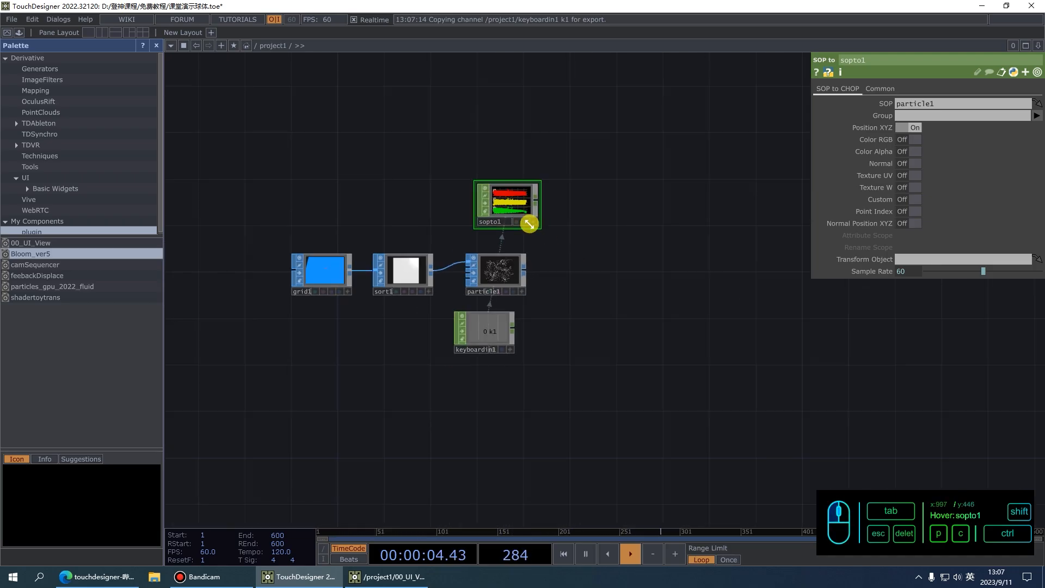
{"action": "scroll", "coordinate": [613, 359], "scroll_direction": "down", "scroll_amount": 3}
{"action": "scroll", "coordinate": [572, 360], "scroll_direction": "up", "scroll_amount": 5}
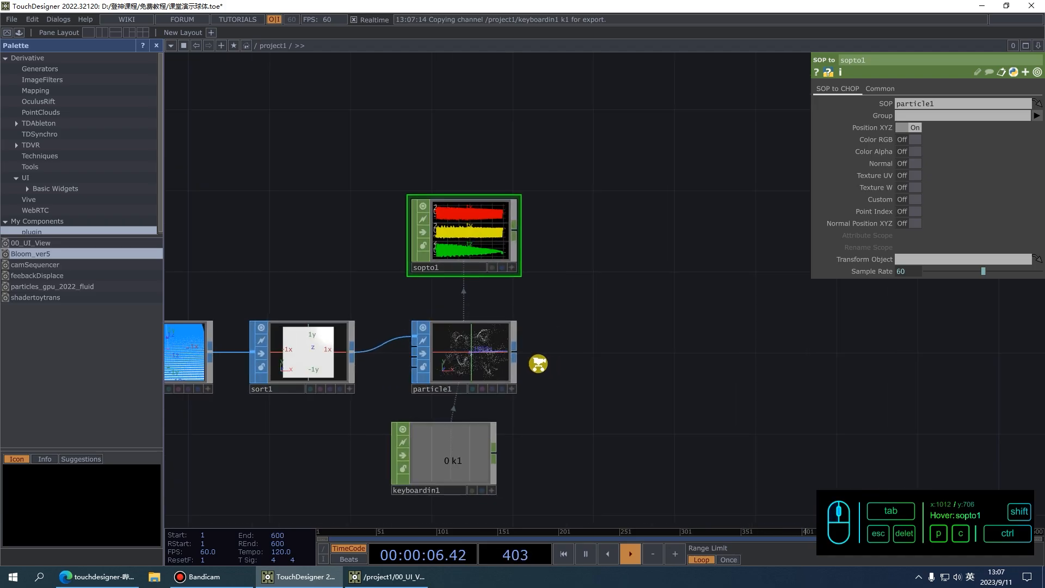
{"action": "scroll", "coordinate": [537, 347], "scroll_direction": "up", "scroll_amount": 2}
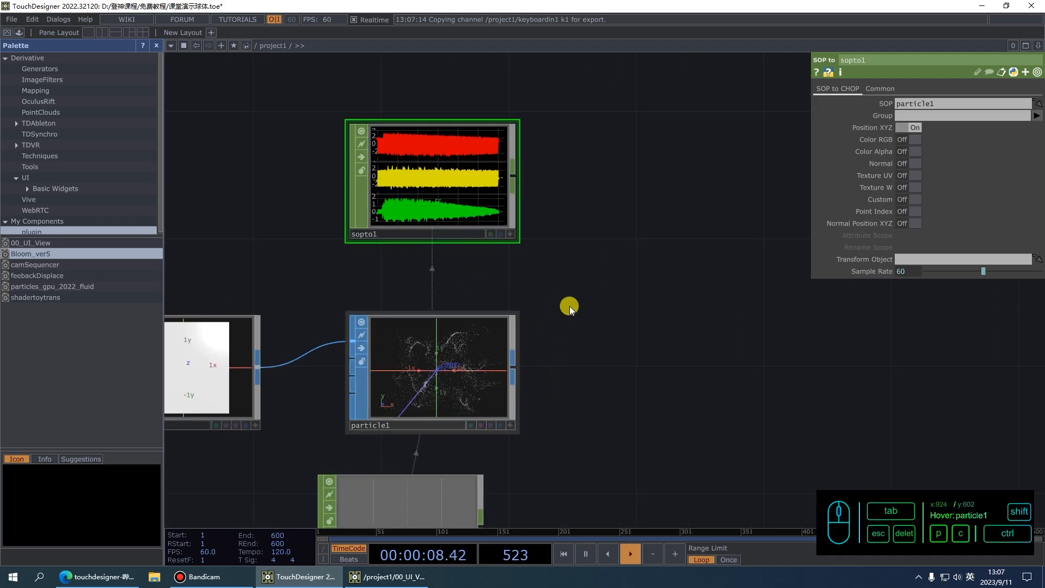
{"action": "scroll", "coordinate": [575, 304], "scroll_direction": "down", "scroll_amount": 2}
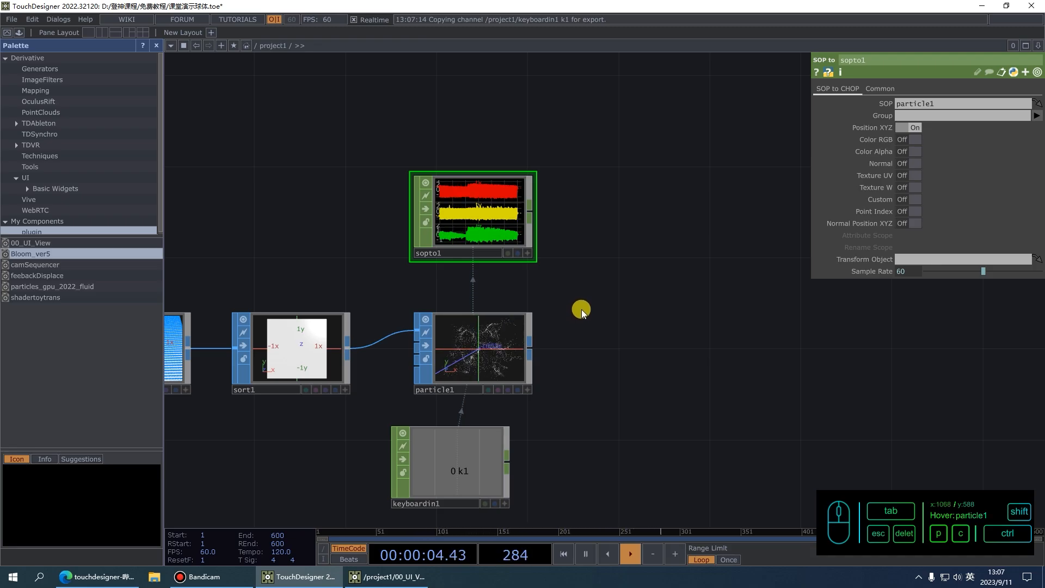
{"action": "scroll", "coordinate": [581, 309], "scroll_direction": "down", "scroll_amount": 1}
{"action": "scroll", "coordinate": [581, 321], "scroll_direction": "down", "scroll_amount": 2}
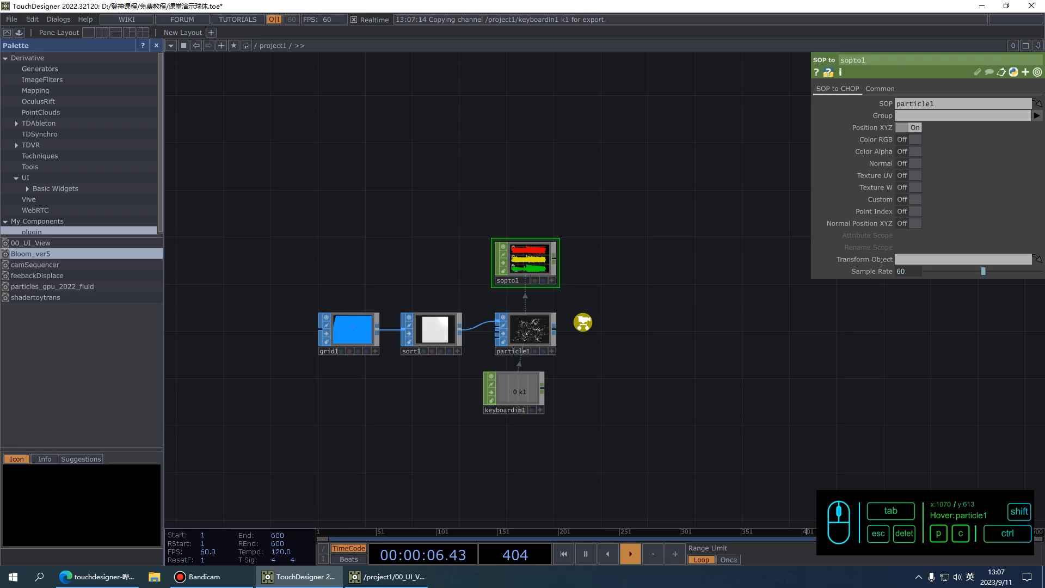
{"action": "scroll", "coordinate": [557, 301], "scroll_direction": "up", "scroll_amount": 2}
Create a Ramp TOP in the empty network area above the particle chain.
{"action": "left_click_drag", "start_coordinate": [642, 256], "coordinate": [640, 301]}
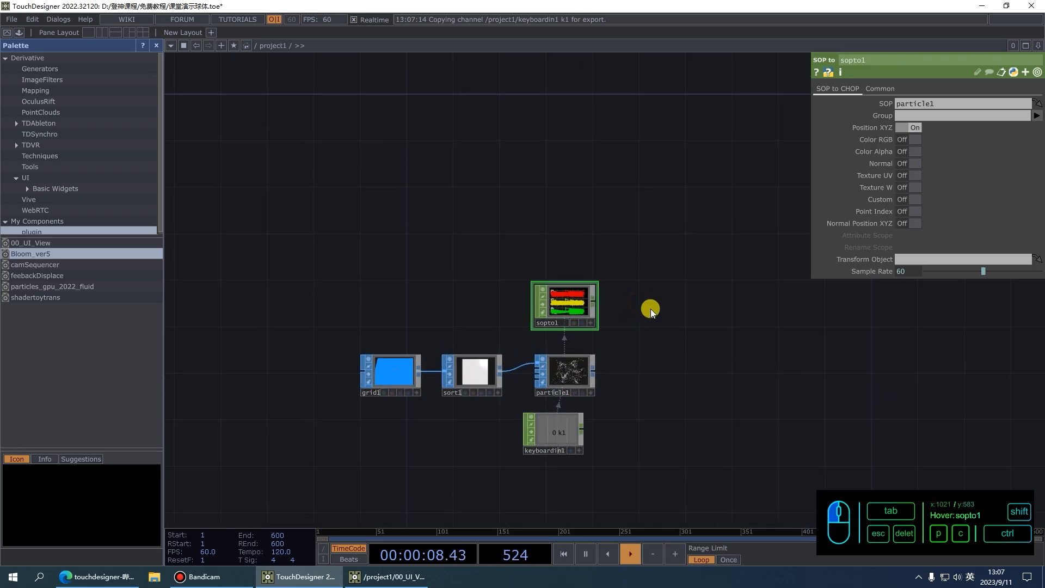
{"action": "left_click_drag", "start_coordinate": [339, 234], "coordinate": [331, 238]}
{"action": "key", "text": "Tab"}
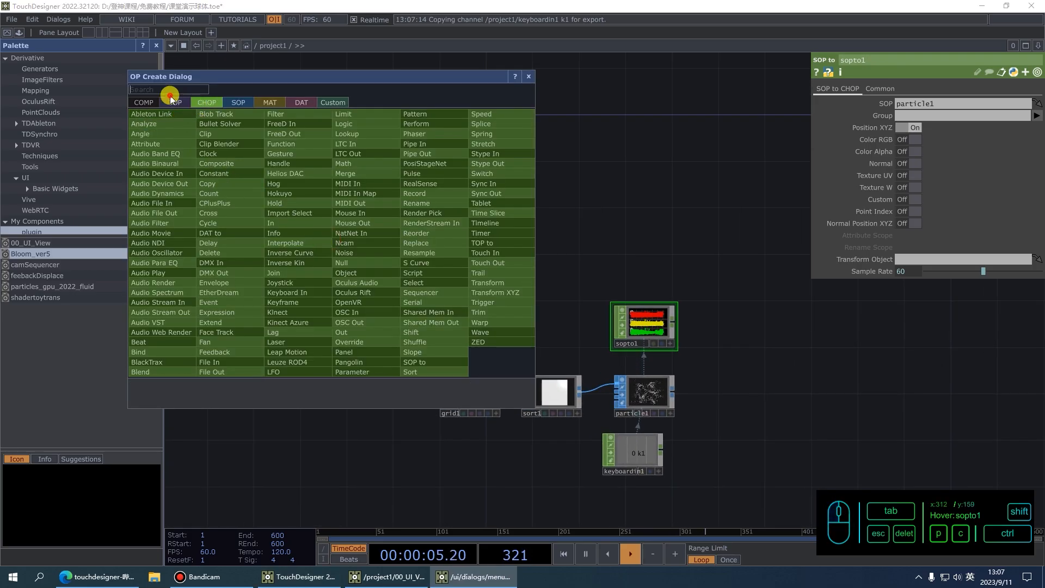
{"action": "left_click", "coordinate": [172, 102]}
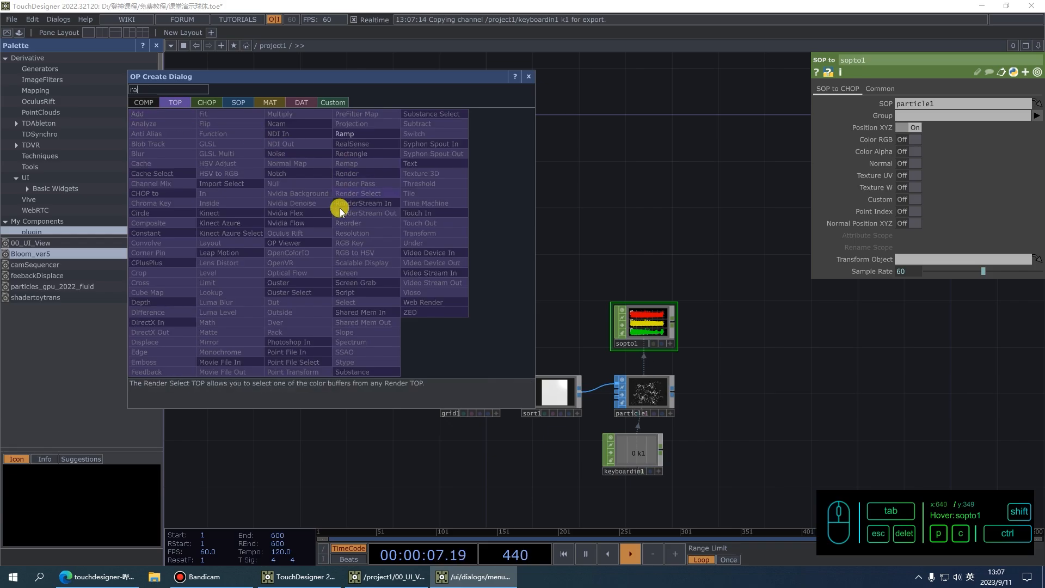
{"action": "left_click", "coordinate": [346, 133]}
{"action": "left_click", "coordinate": [424, 239]}
{"action": "scroll", "coordinate": [430, 245], "scroll_direction": "up", "scroll_amount": 3}
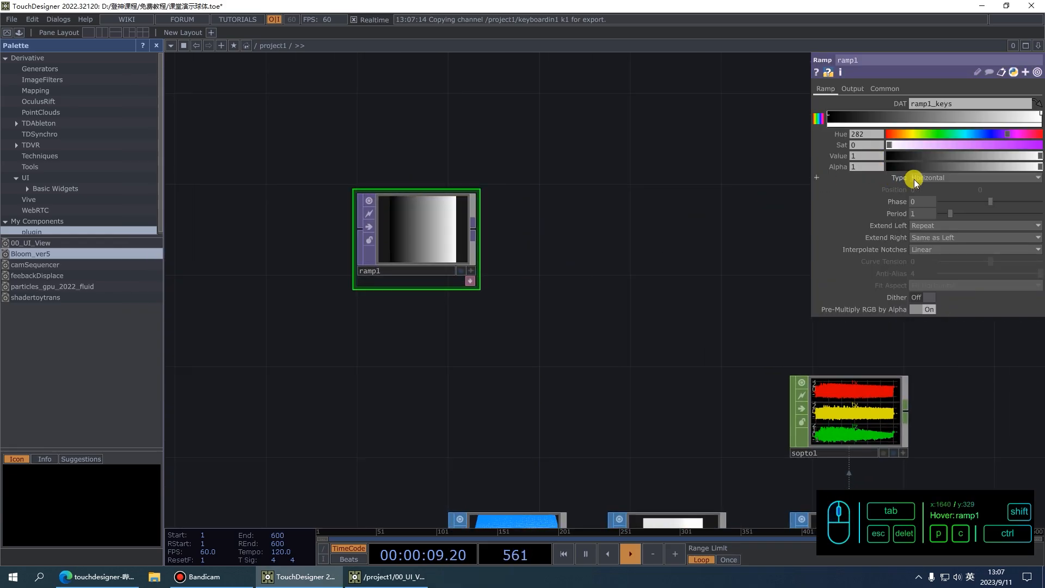
Set ramp1's type to Circular and reposition the node slightly lower in the network.
{"action": "left_click", "coordinate": [933, 179]}
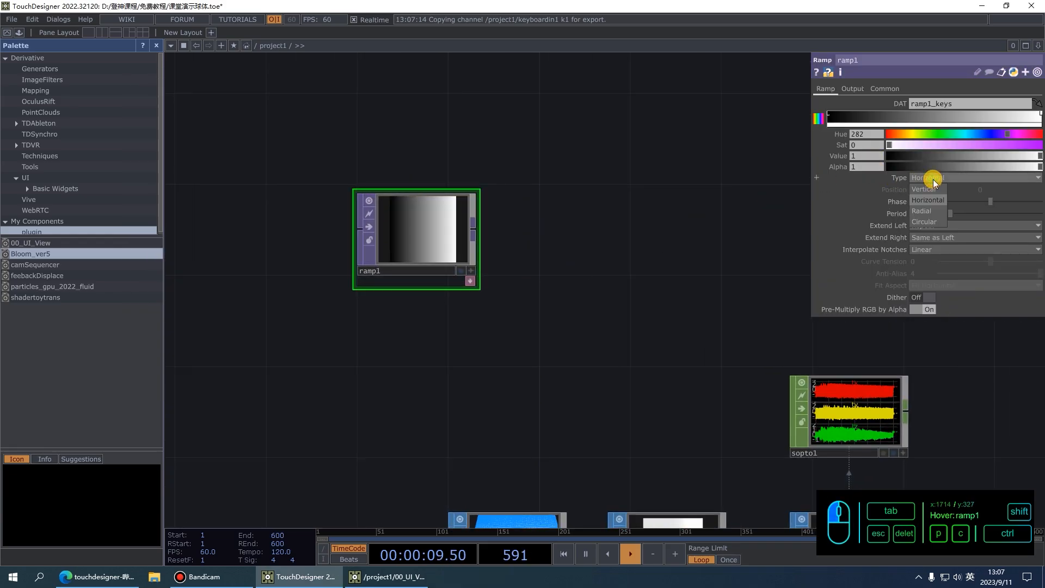
{"action": "left_click", "coordinate": [931, 222]}
{"action": "left_click_drag", "start_coordinate": [432, 217], "coordinate": [408, 262]}
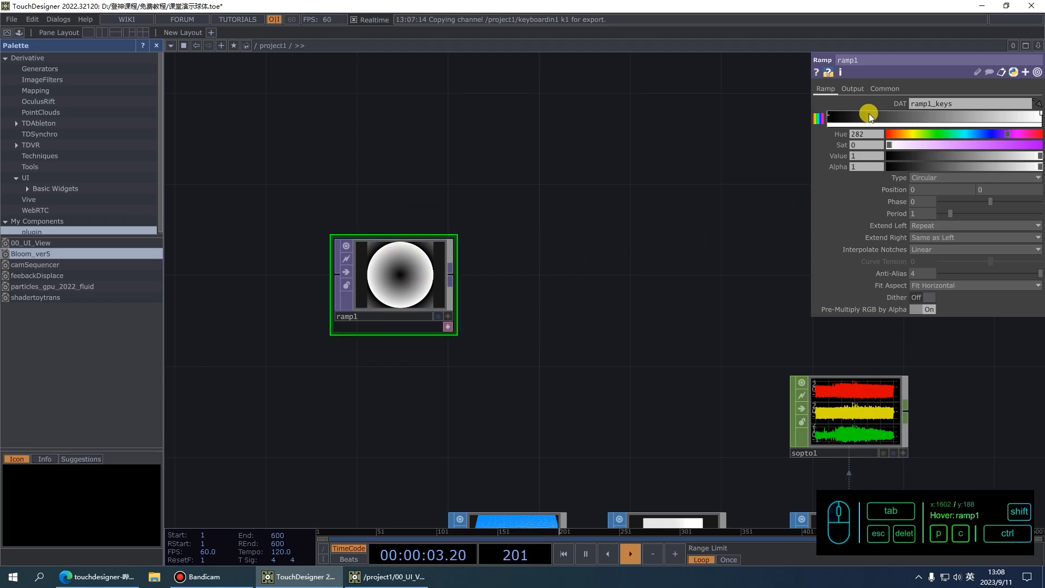
Add a colour key about 40% along ramp1's gradient and set its value to 1, making it white.
{"action": "scroll", "coordinate": [403, 291], "scroll_direction": "up", "scroll_amount": 2}
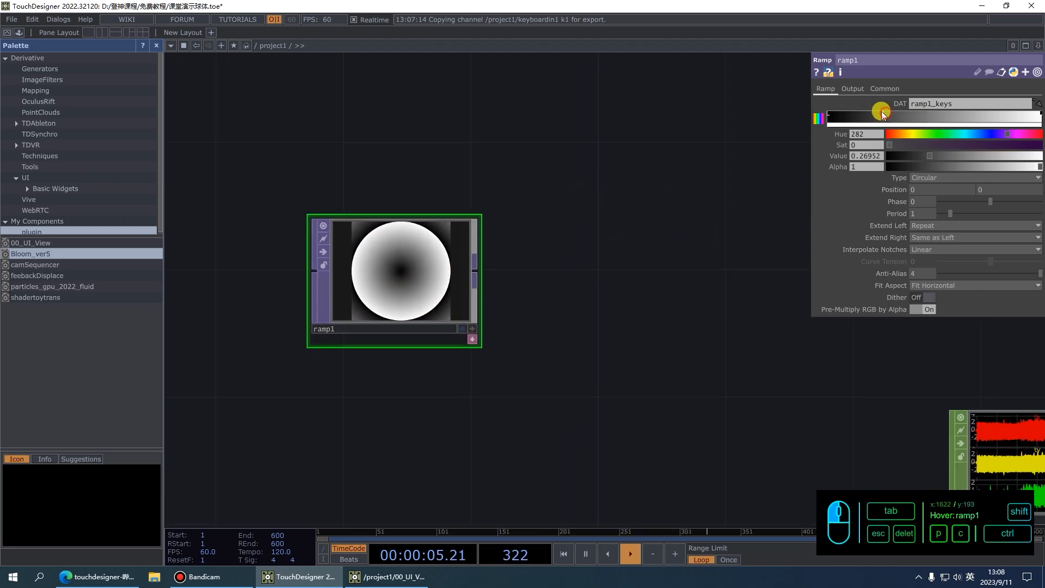
{"action": "left_click_drag", "start_coordinate": [888, 113], "coordinate": [915, 114]}
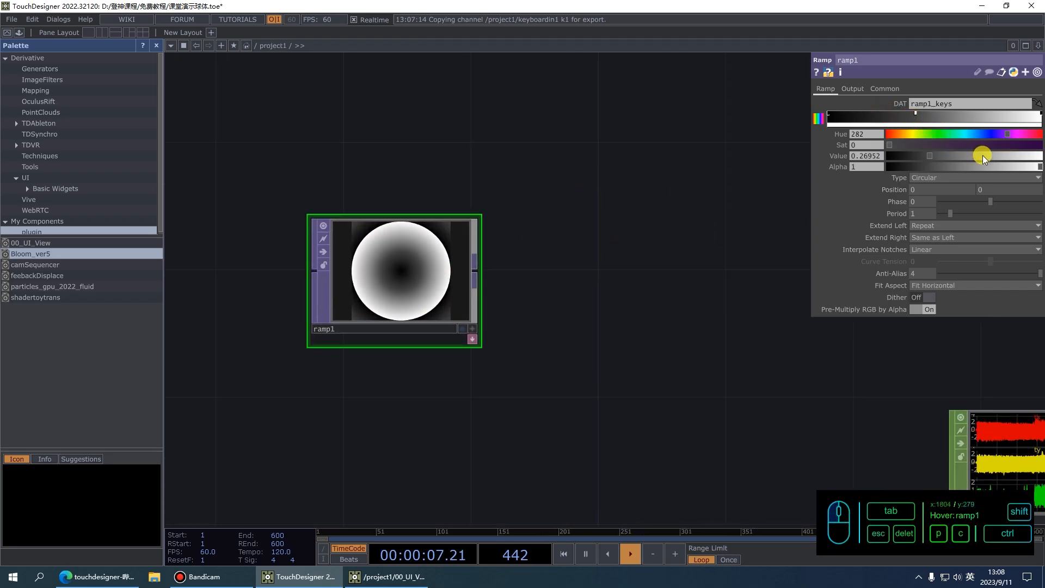
{"action": "left_click_drag", "start_coordinate": [981, 155], "coordinate": [1040, 156]}
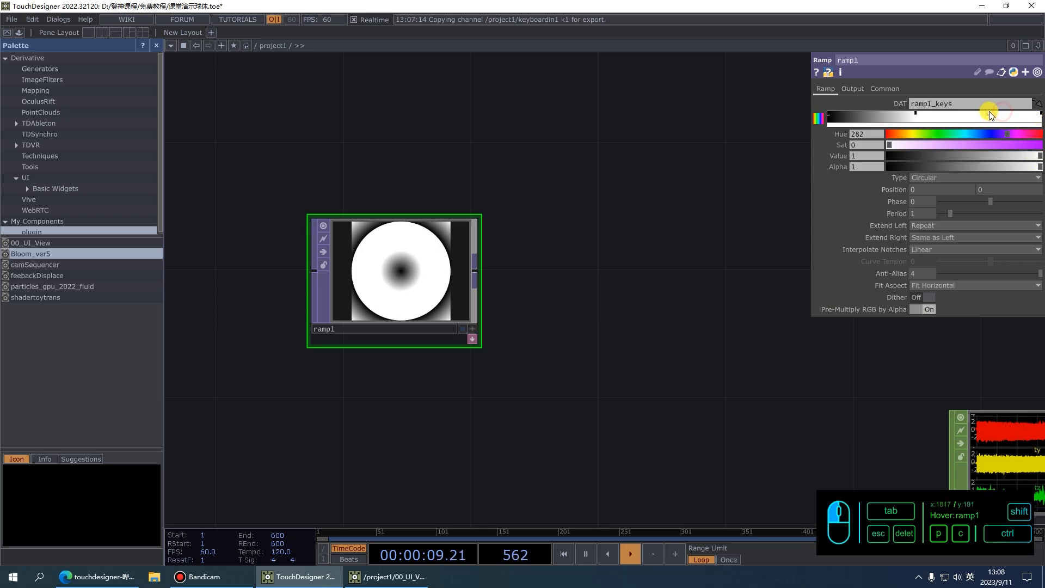
Add a light orange key about 75% along ramp1's gradient and colour the end key red with hue 4 and saturation 1.
{"action": "left_click_drag", "start_coordinate": [905, 135], "coordinate": [893, 134]}
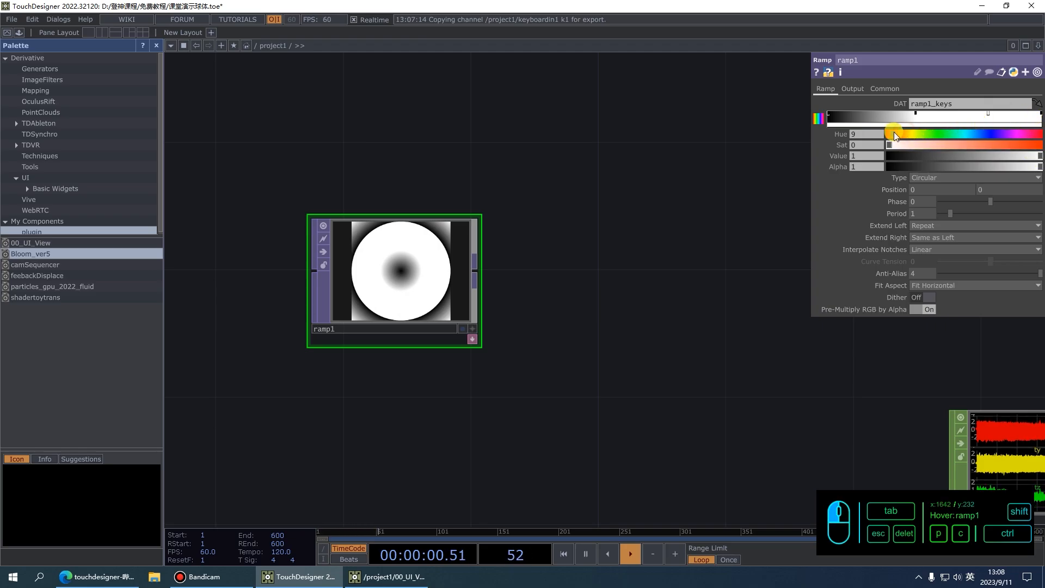
{"action": "left_click", "coordinate": [975, 145]}
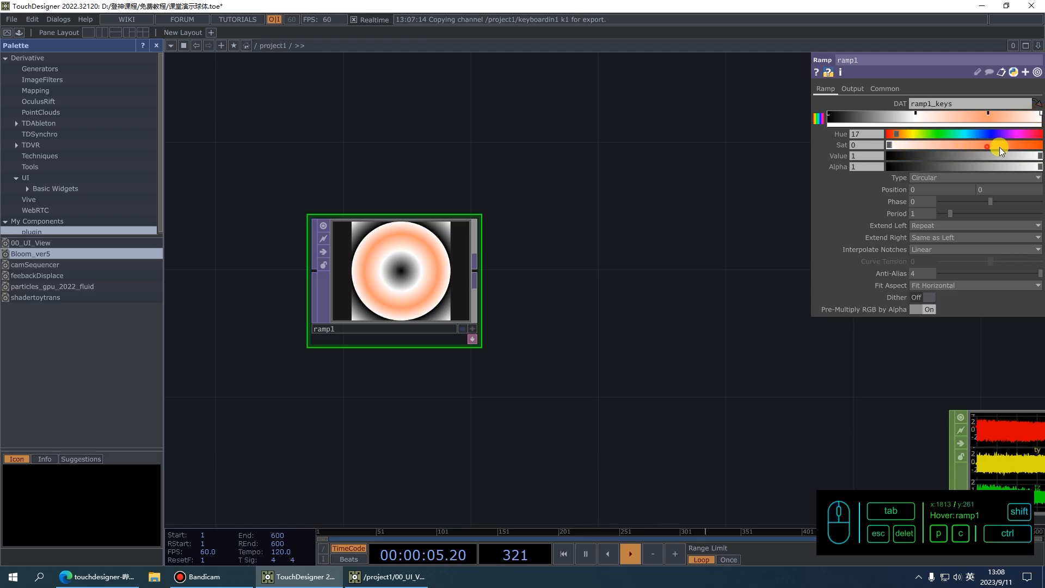
{"action": "left_click_drag", "start_coordinate": [999, 147], "coordinate": [956, 151]}
{"action": "left_click_drag", "start_coordinate": [895, 136], "coordinate": [892, 134]}
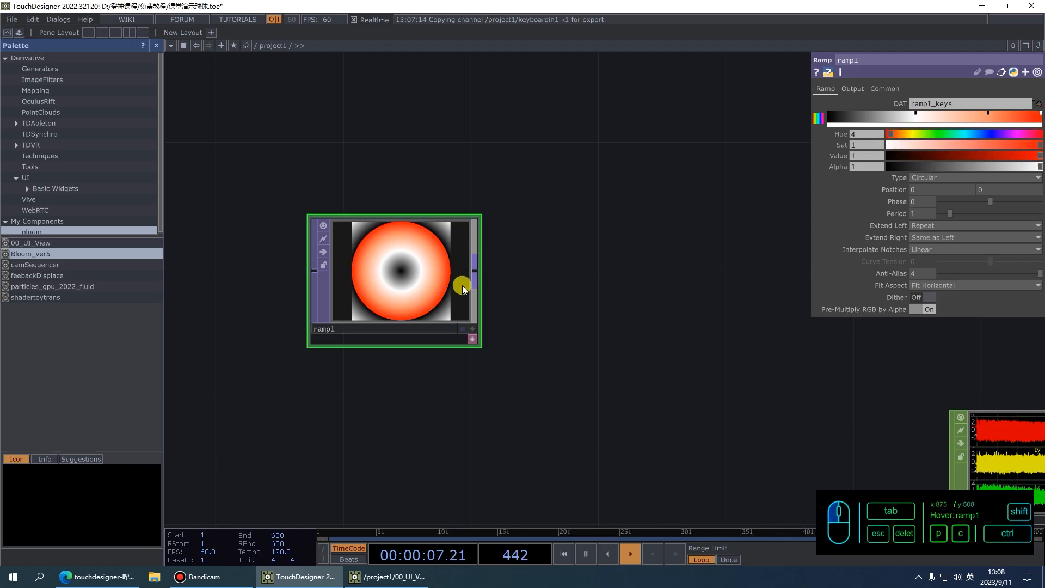
Set ramp1's resolution to 100 by 100.
{"action": "left_click", "coordinate": [884, 89]}
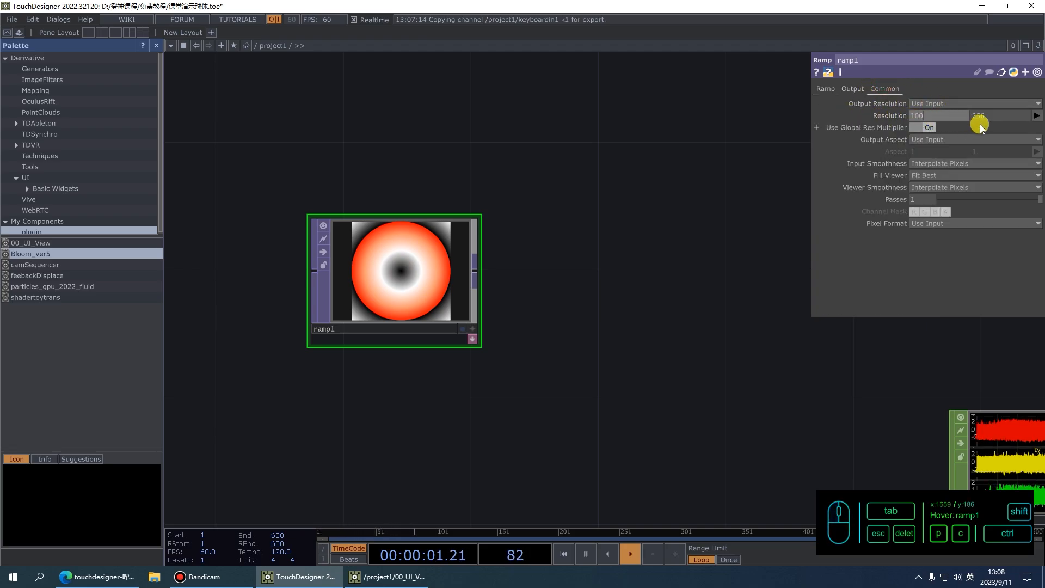
{"action": "left_click", "coordinate": [994, 116]}
{"action": "left_click", "coordinate": [645, 258]}
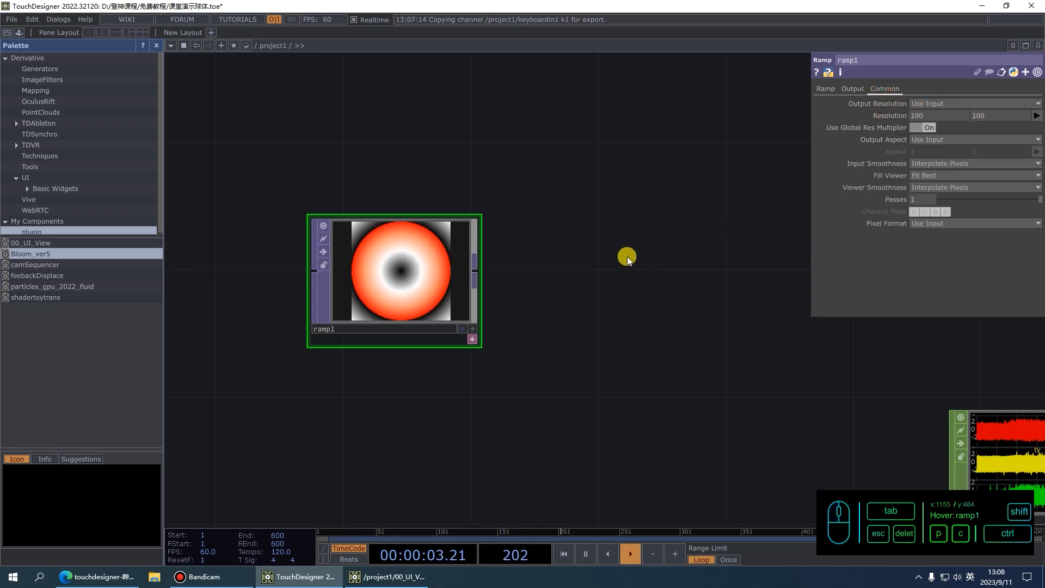
Append a Level TOP to ramp1's output.
{"action": "right_click", "coordinate": [478, 274]}
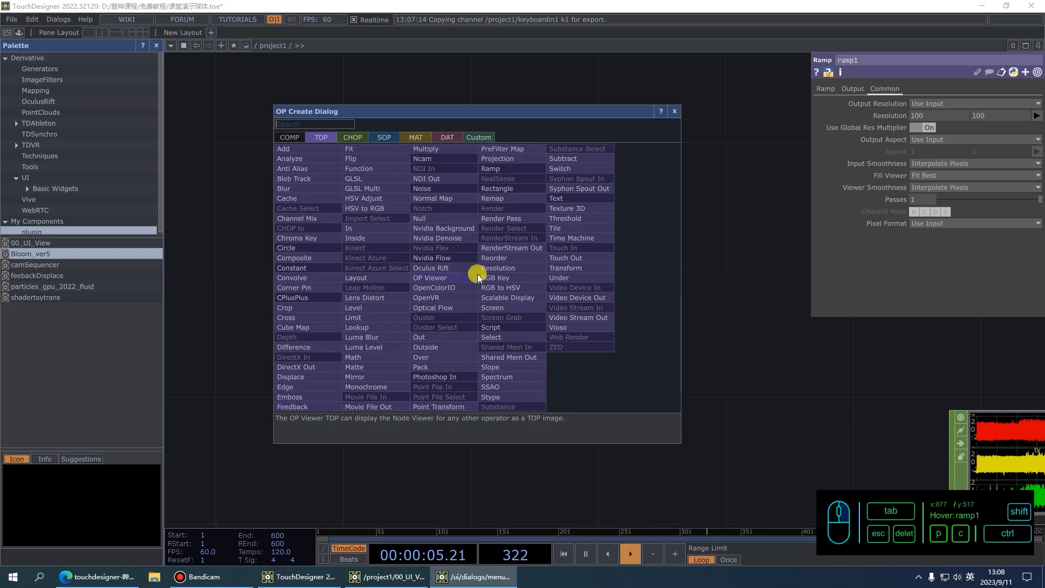
{"action": "type", "text": "lev"}
{"action": "key", "text": "Return"}
{"action": "left_click", "coordinate": [478, 274]}
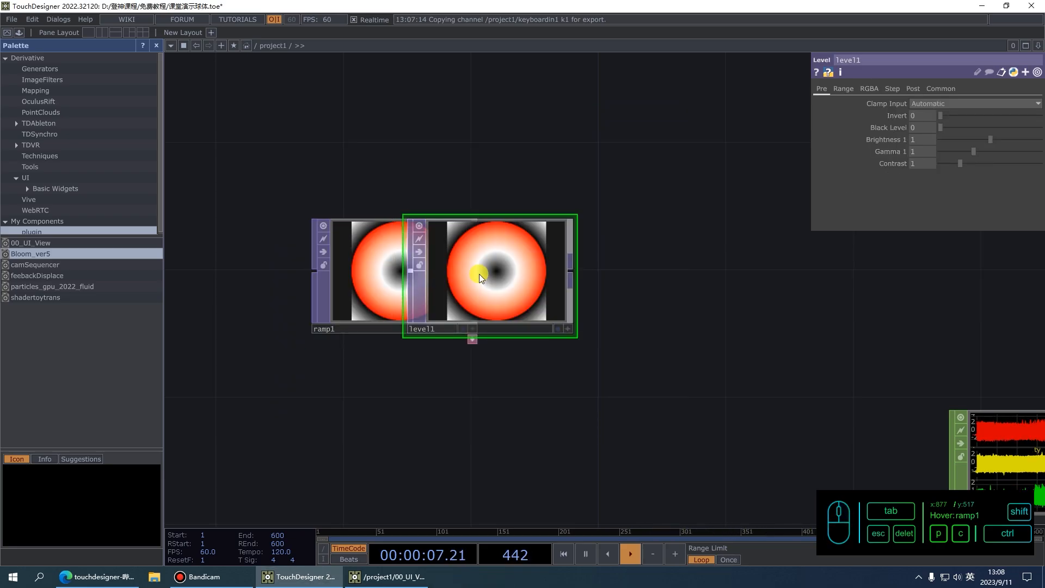
Move level1 clear of ramp1 and append a Null TOP to level1's output.
{"action": "left_click_drag", "start_coordinate": [524, 266], "coordinate": [685, 260]}
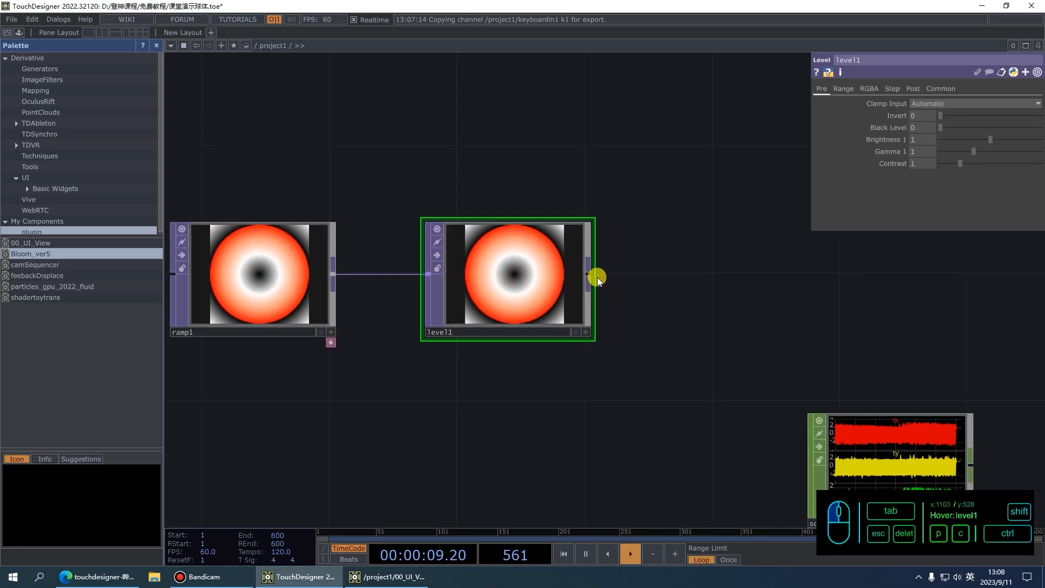
{"action": "right_click", "coordinate": [593, 276]}
{"action": "type", "text": "nu"}
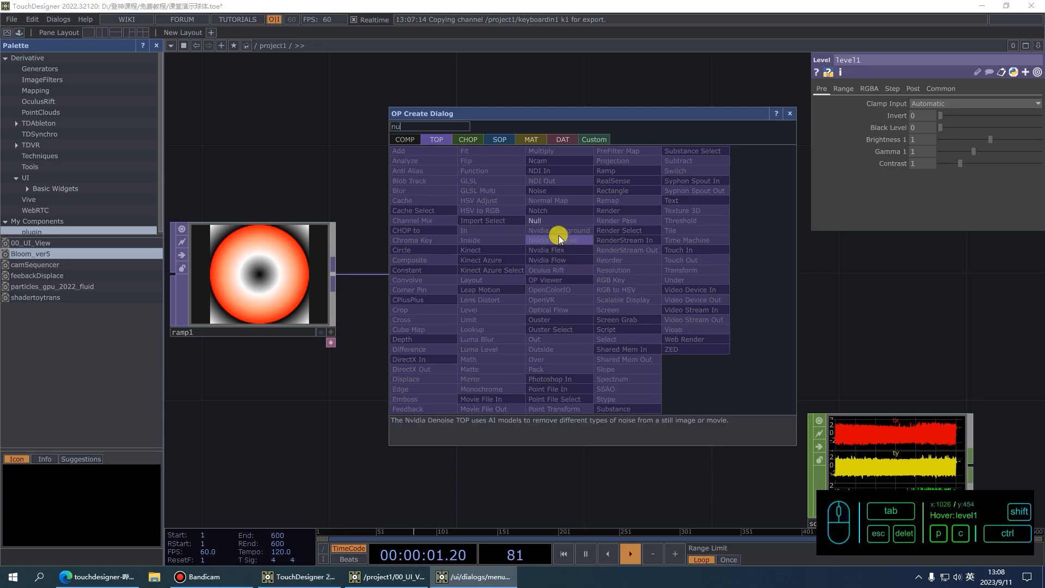
{"action": "left_click", "coordinate": [545, 221]}
{"action": "left_click", "coordinate": [719, 280]}
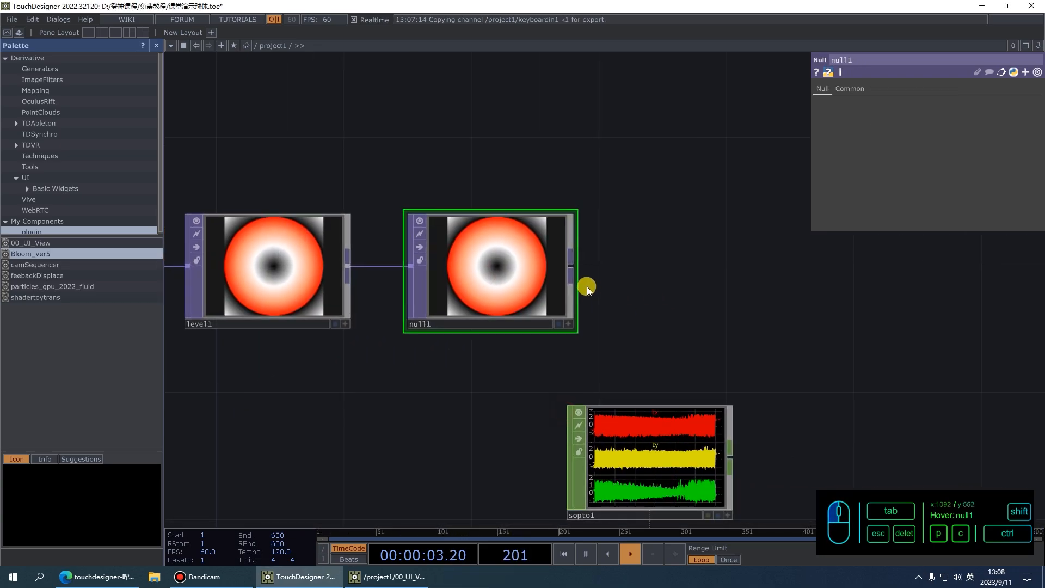
Append a TOP to CHOP to null1 to convert the ramp's colours into channels.
{"action": "right_click", "coordinate": [577, 267]}
{"action": "left_click", "coordinate": [456, 130]}
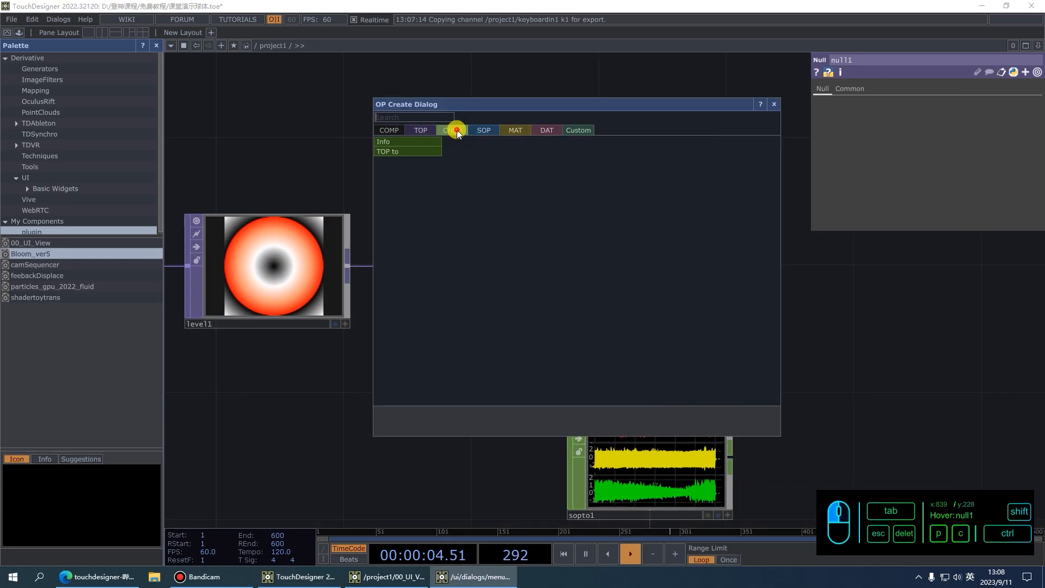
{"action": "left_click", "coordinate": [410, 152]}
{"action": "left_click", "coordinate": [717, 272]}
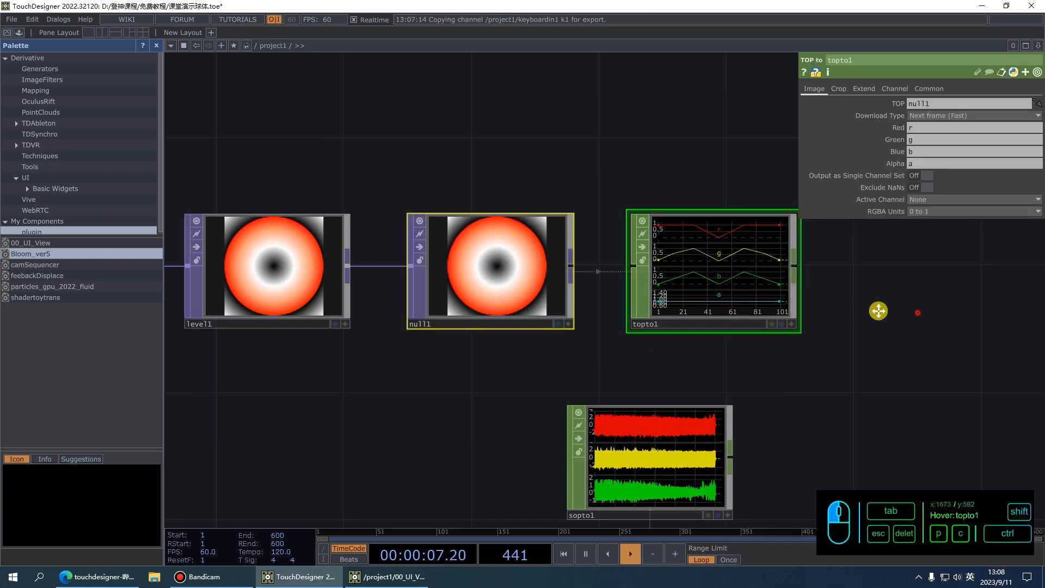
Clear topto1's Alpha channel name and set its crop to Full Image.
{"action": "left_click", "coordinate": [926, 164]}
{"action": "key", "text": "BackSpace"}
{"action": "left_click", "coordinate": [874, 335]}
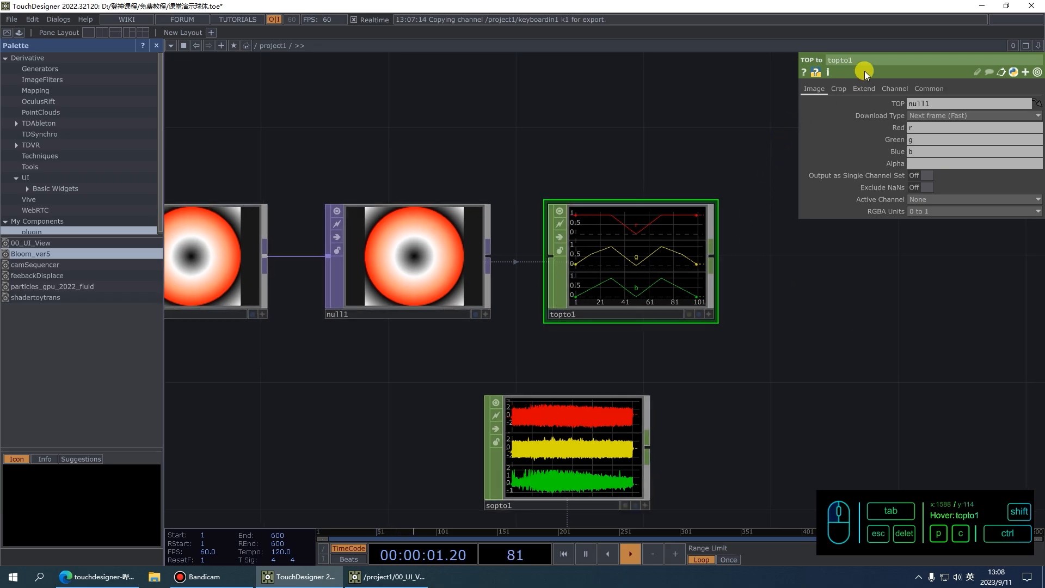
{"action": "left_click", "coordinate": [833, 89]}
{"action": "left_click", "coordinate": [950, 103]}
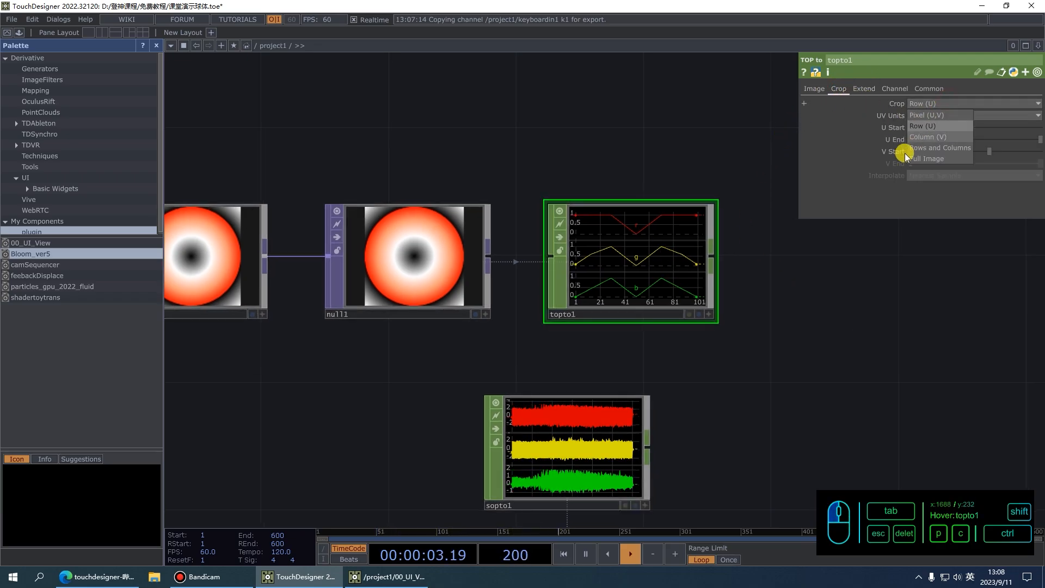
{"action": "left_click", "coordinate": [924, 157]}
{"action": "scroll", "coordinate": [600, 255], "scroll_direction": "up", "scroll_amount": 2}
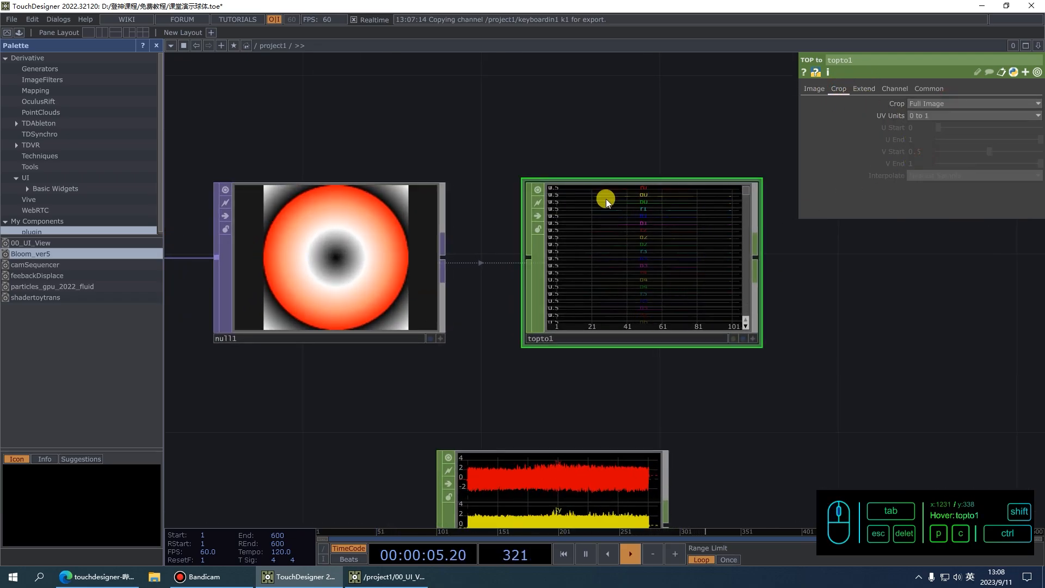
{"action": "scroll", "coordinate": [527, 221], "scroll_direction": "up", "scroll_amount": 3}
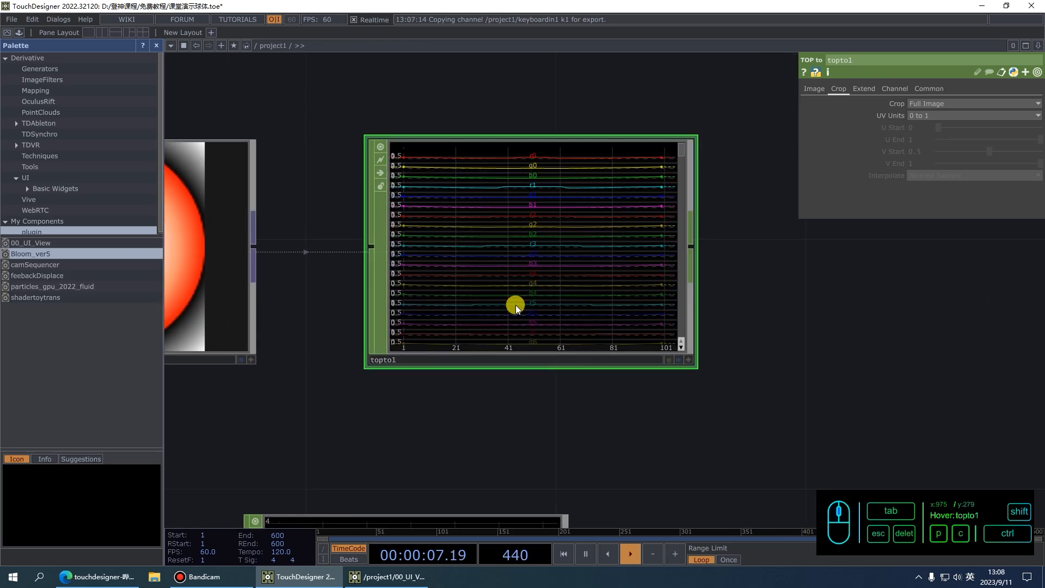
Append a Shuffle CHOP to topto1 and set its method to Sequence Channels by Name.
{"action": "right_click", "coordinate": [693, 257]}
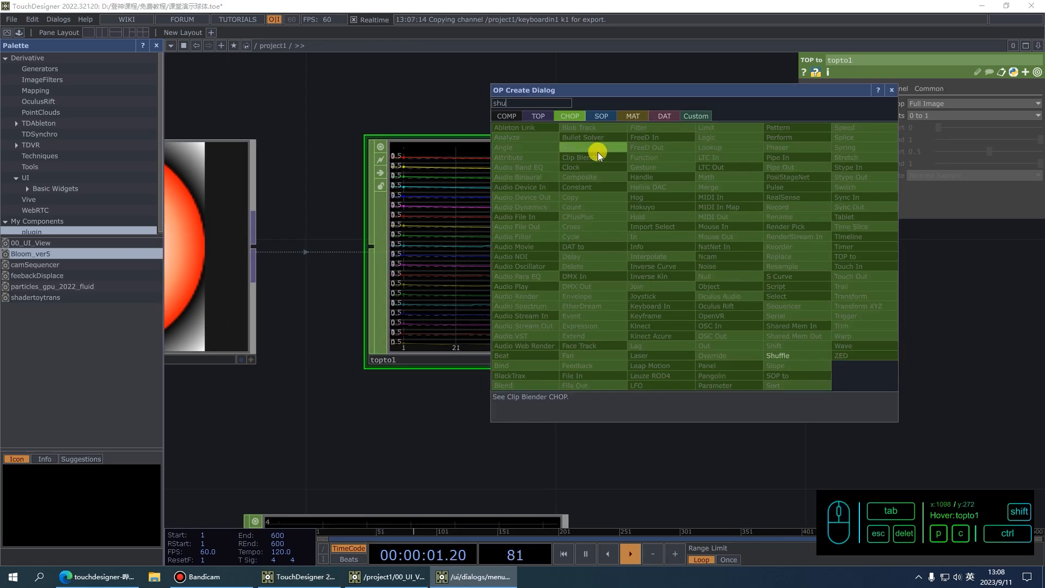
{"action": "left_click", "coordinate": [797, 380]}
{"action": "scroll", "coordinate": [763, 348], "scroll_direction": "down", "scroll_amount": 3}
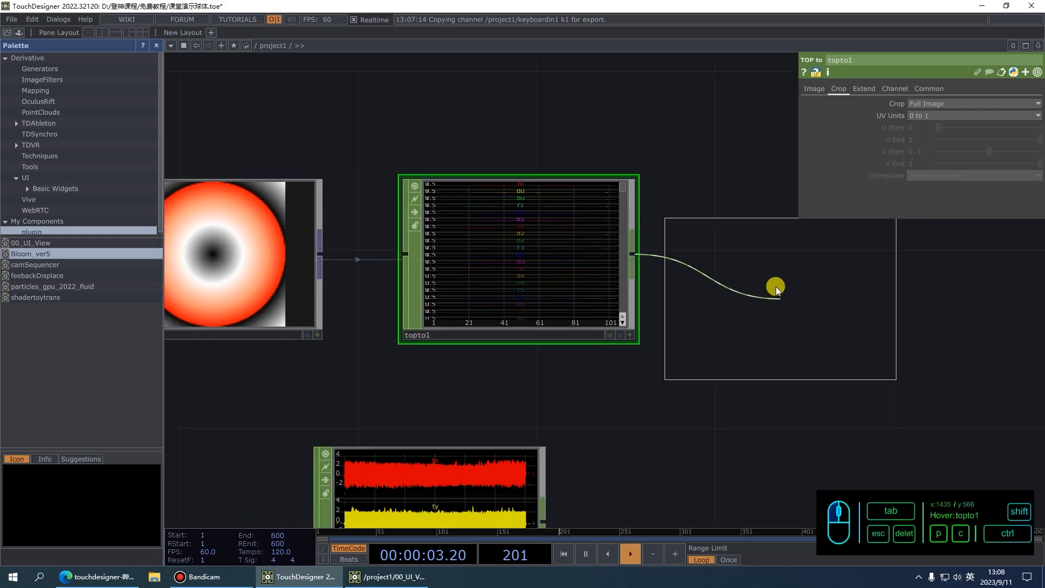
{"action": "left_click", "coordinate": [791, 259]}
{"action": "left_click_drag", "start_coordinate": [880, 409], "coordinate": [719, 412]}
{"action": "left_click", "coordinate": [924, 104]}
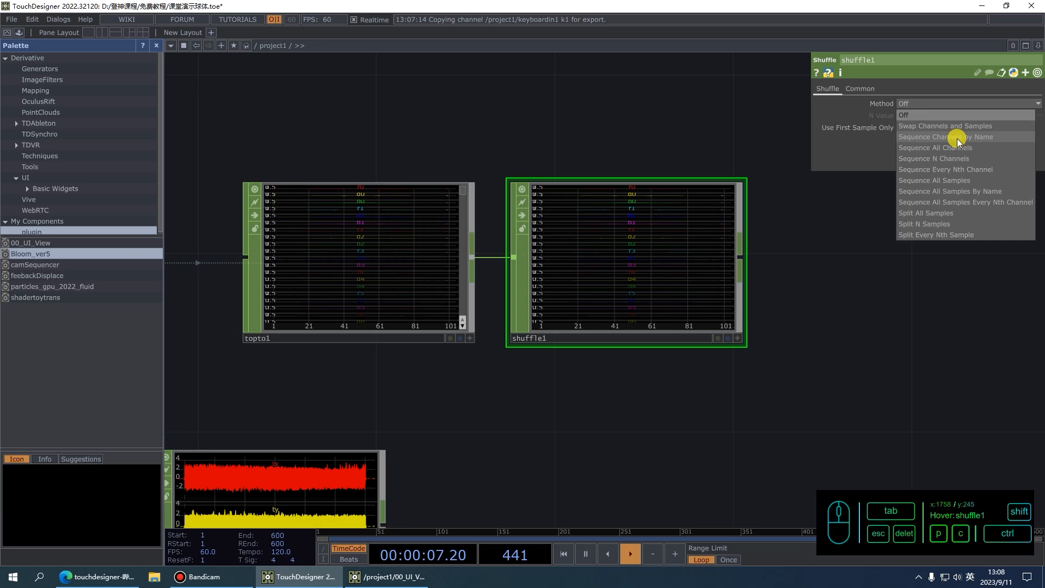
{"action": "left_click", "coordinate": [983, 138]}
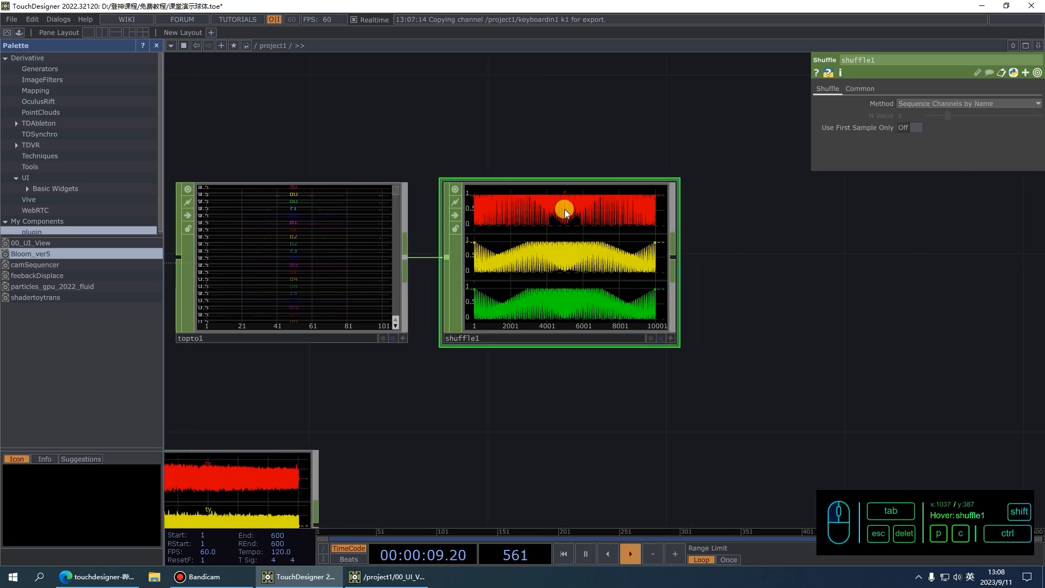
{"action": "scroll", "coordinate": [585, 195], "scroll_direction": "up", "scroll_amount": 3}
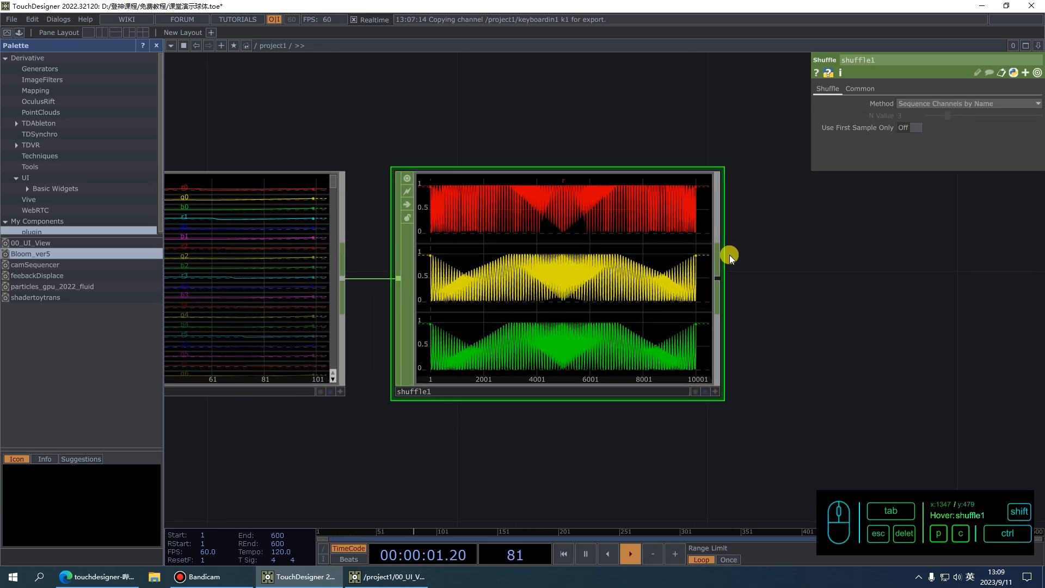
Append a Null CHOP to shuffle1's output and space it out after the Shuffle node.
{"action": "left_click", "coordinate": [722, 279]}
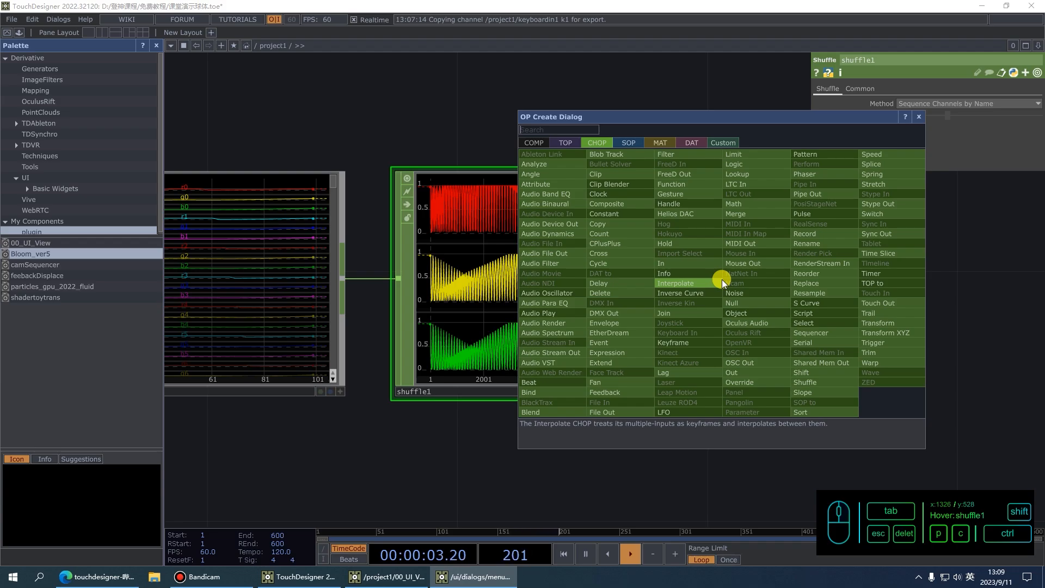
{"action": "type", "text": "null"}
{"action": "key", "text": "Return"}
{"action": "left_click", "coordinate": [722, 279]}
{"action": "scroll", "coordinate": [684, 275], "scroll_direction": "down", "scroll_amount": 5}
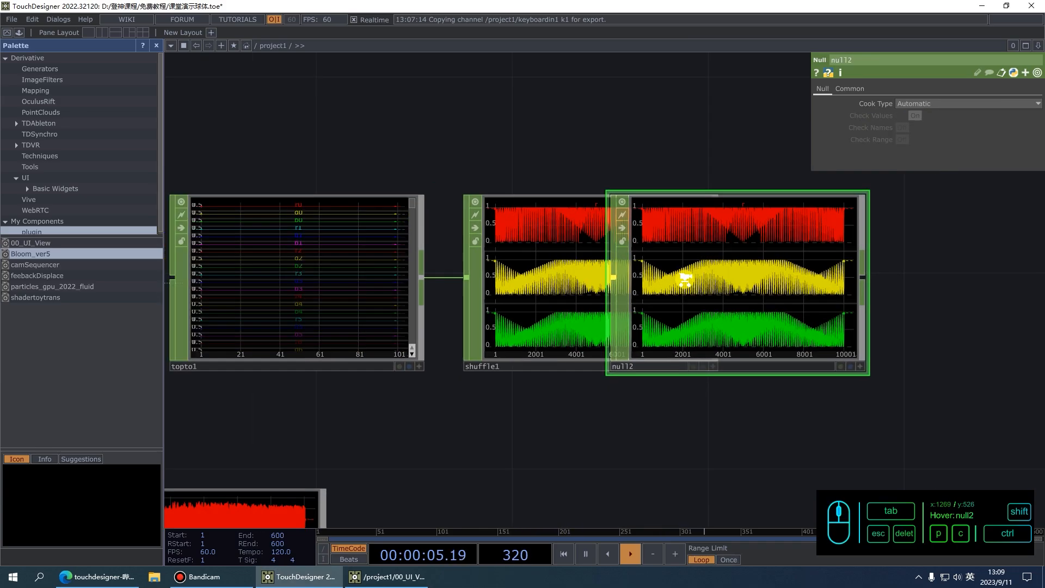
{"action": "left_click_drag", "start_coordinate": [641, 432], "coordinate": [591, 428]}
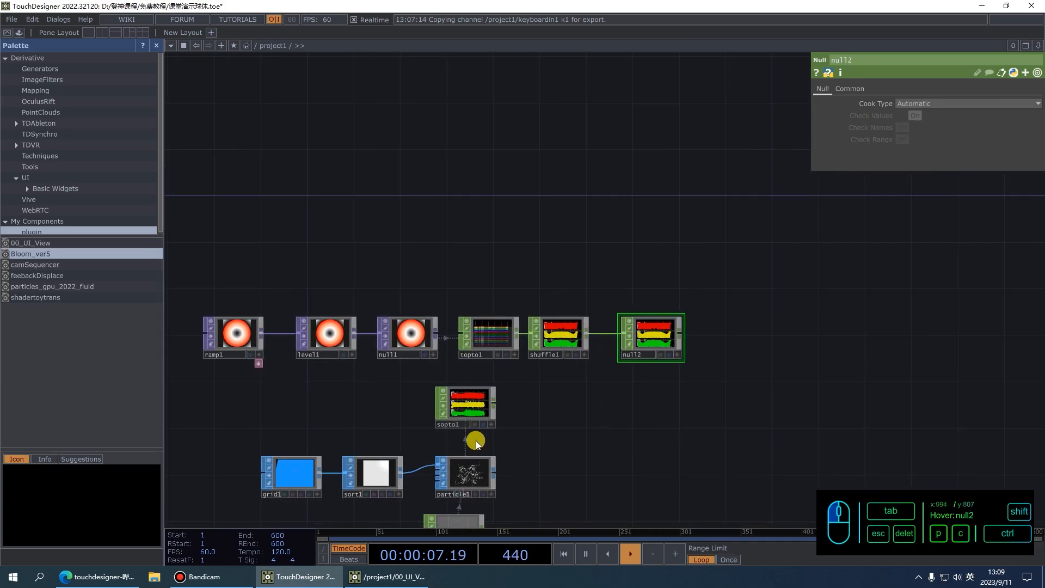
Add a Noise TOP in the empty network area above ramp1.
{"action": "scroll", "coordinate": [462, 473], "scroll_direction": "up", "scroll_amount": 2}
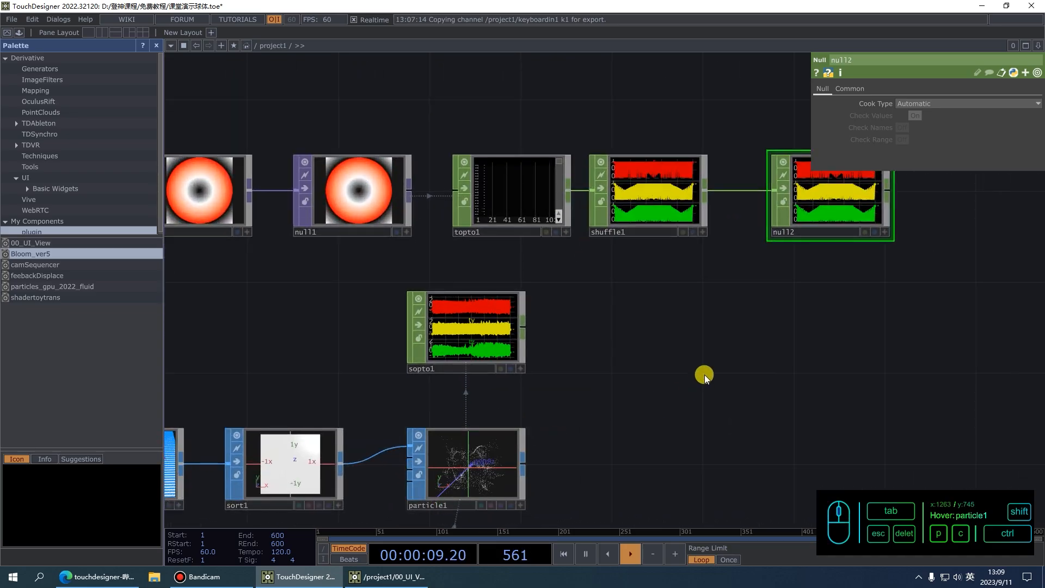
{"action": "scroll", "coordinate": [813, 253], "scroll_direction": "up", "scroll_amount": 3}
{"action": "scroll", "coordinate": [725, 358], "scroll_direction": "down", "scroll_amount": 2}
{"action": "left_click_drag", "start_coordinate": [177, 213], "coordinate": [332, 320]}
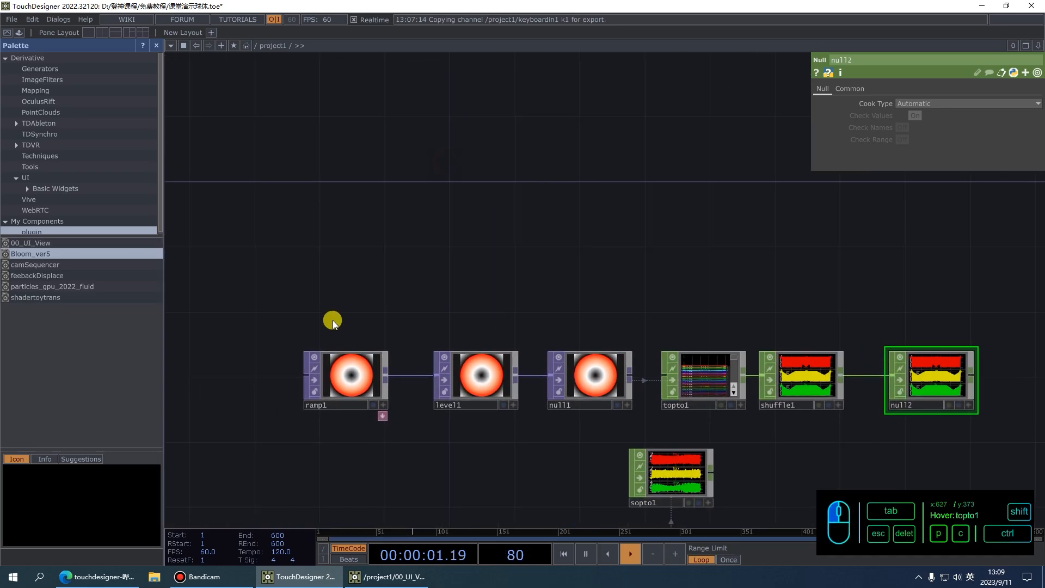
{"action": "key", "text": "Tab"}
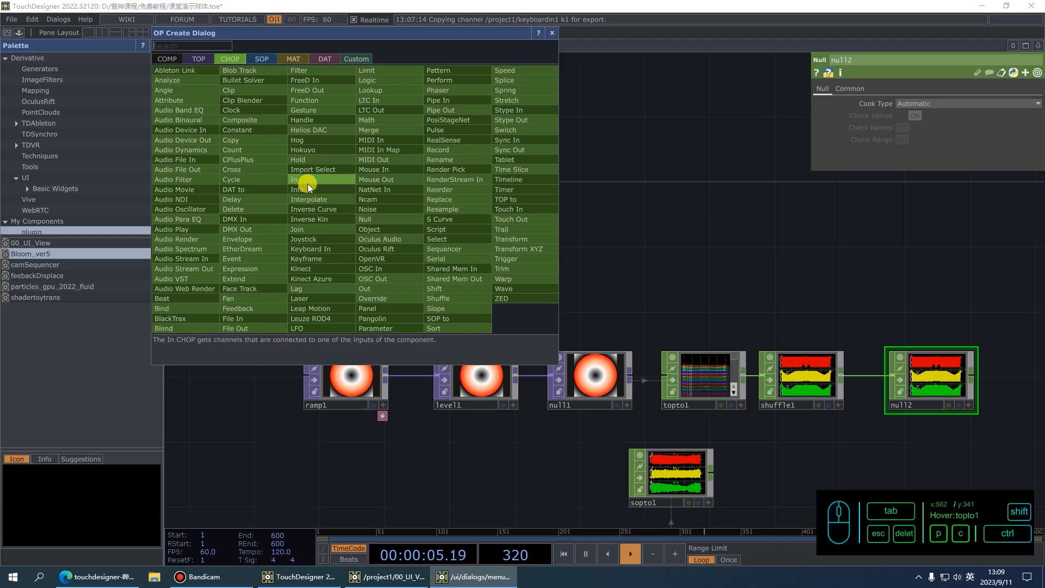
{"action": "left_click", "coordinate": [198, 56]}
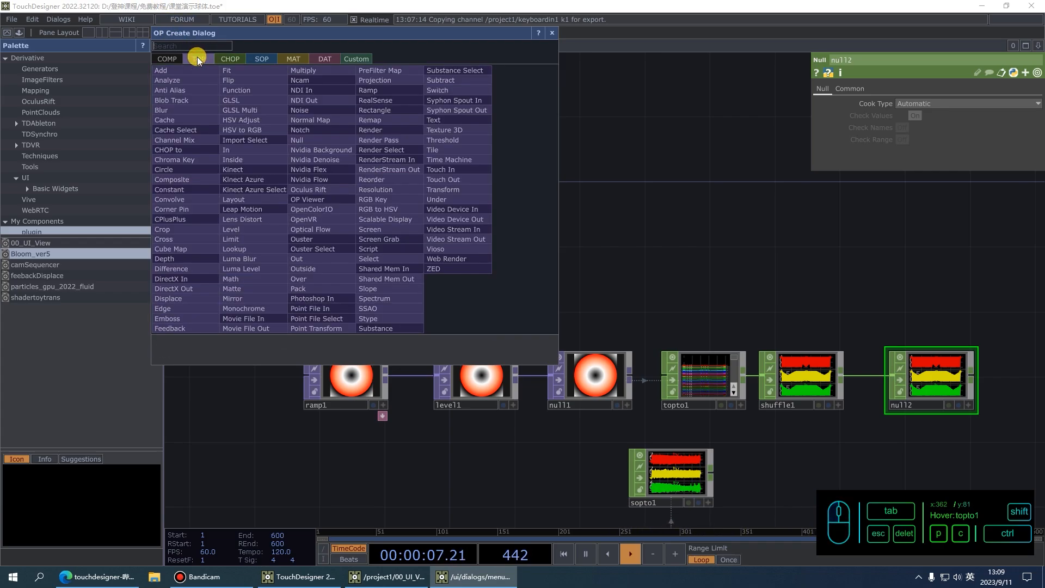
{"action": "type", "text": "noise"}
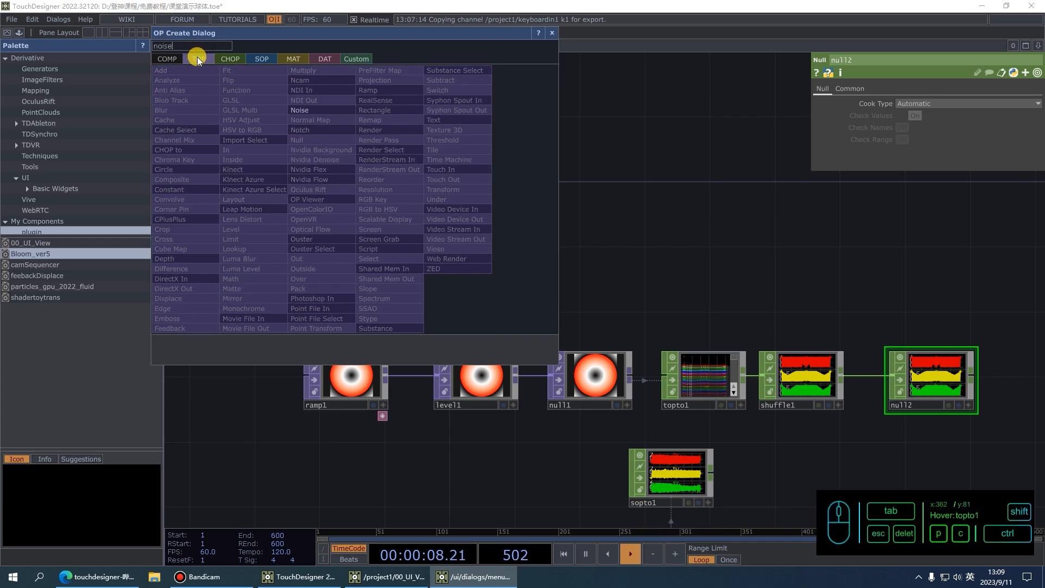
{"action": "left_click", "coordinate": [302, 110]}
{"action": "left_click", "coordinate": [345, 269]}
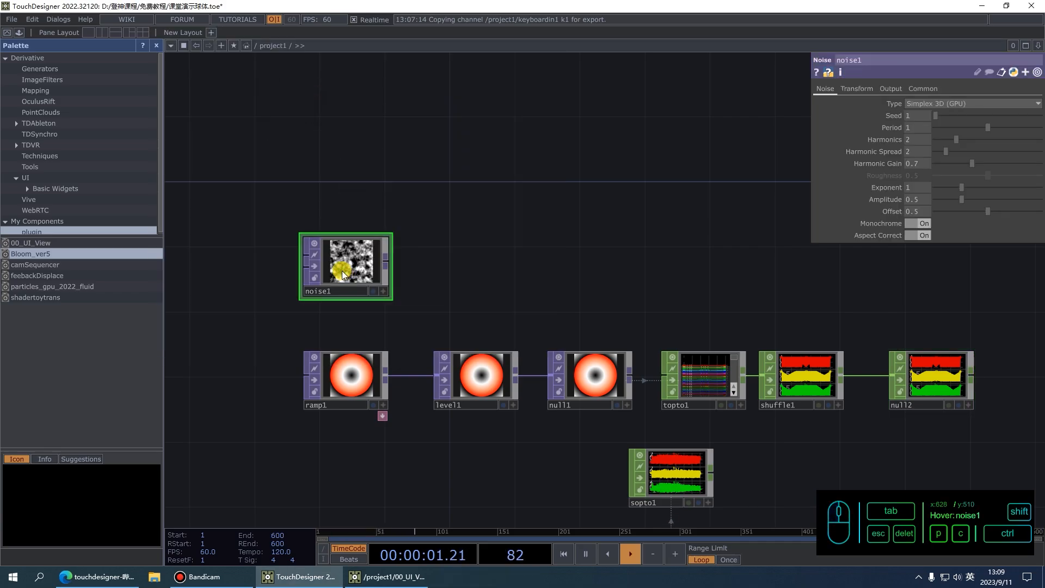
Set noise1's period to 6, harmonics to 9 and harmonic spread to 3.8.
{"action": "scroll", "coordinate": [342, 269], "scroll_direction": "up", "scroll_amount": 3}
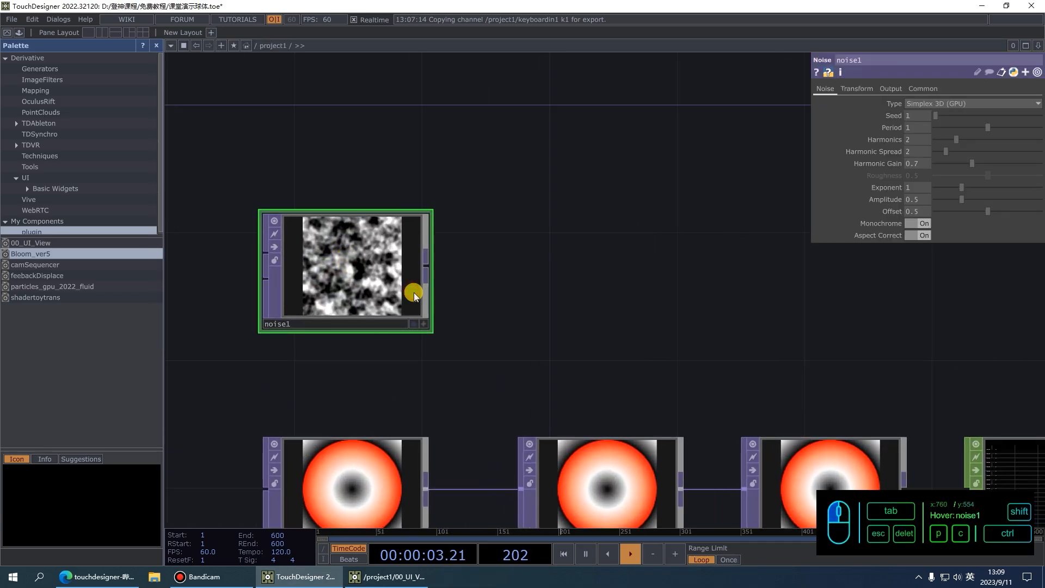
{"action": "left_click_drag", "start_coordinate": [919, 126], "coordinate": [868, 149]}
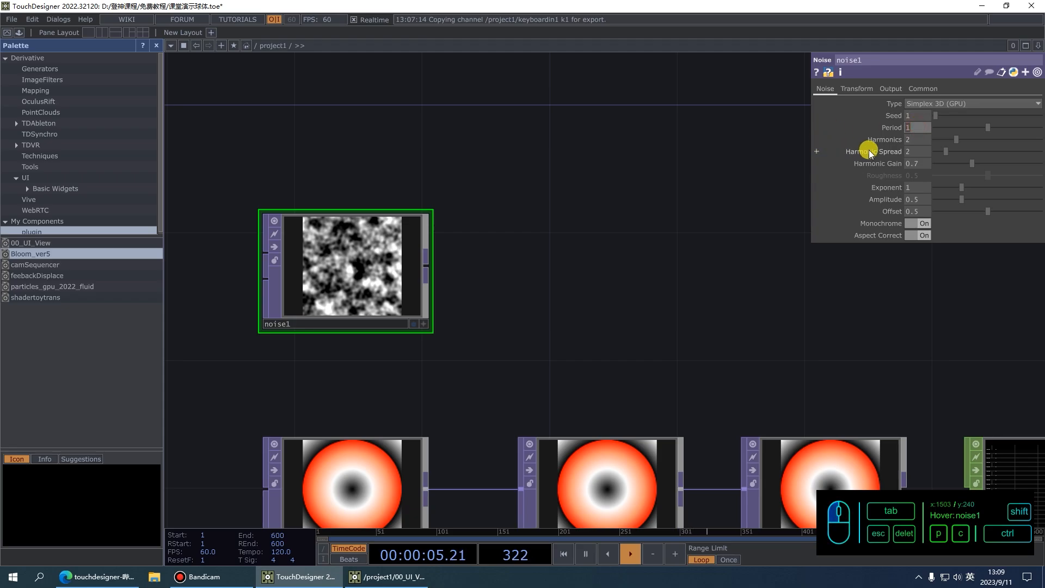
{"action": "type", "text": "6"}
{"action": "key", "text": "Tab"}
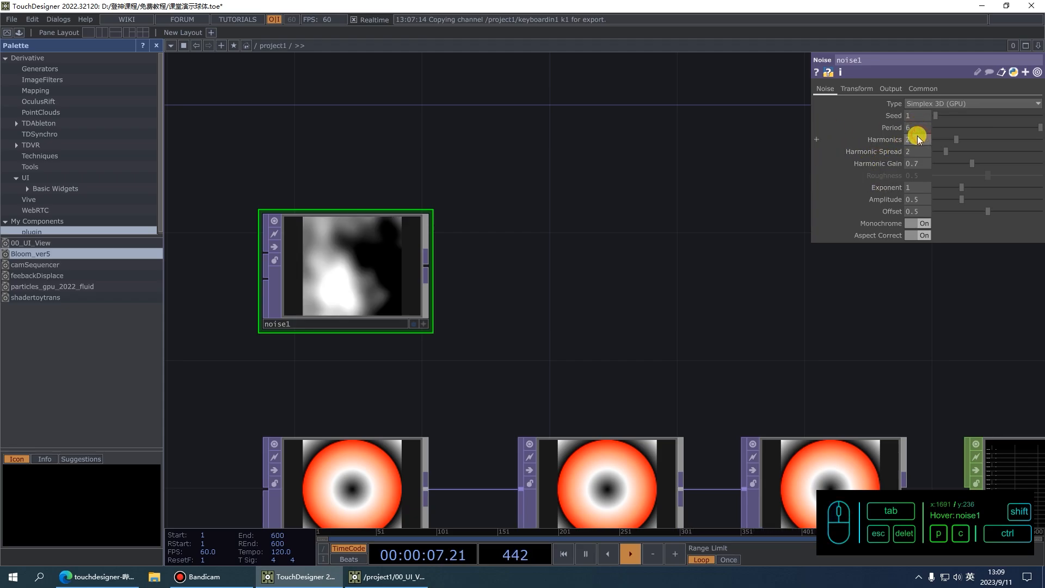
{"action": "type", "text": "9"}
{"action": "left_click", "coordinate": [601, 149]}
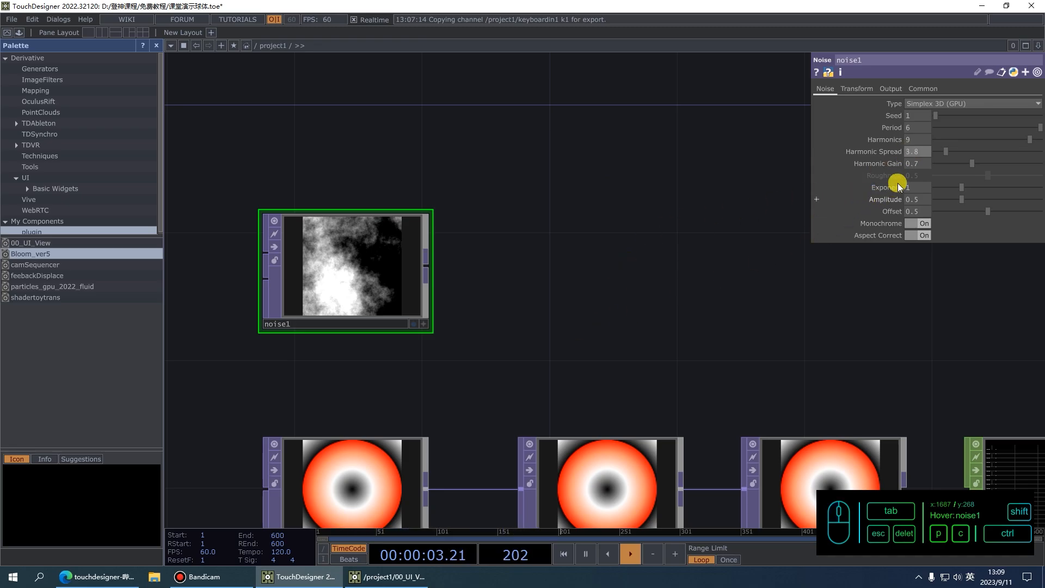
Set noise1's harmonic gain to 0.24 and its seed to 1244.
{"action": "left_click_drag", "start_coordinate": [920, 161], "coordinate": [883, 165]}
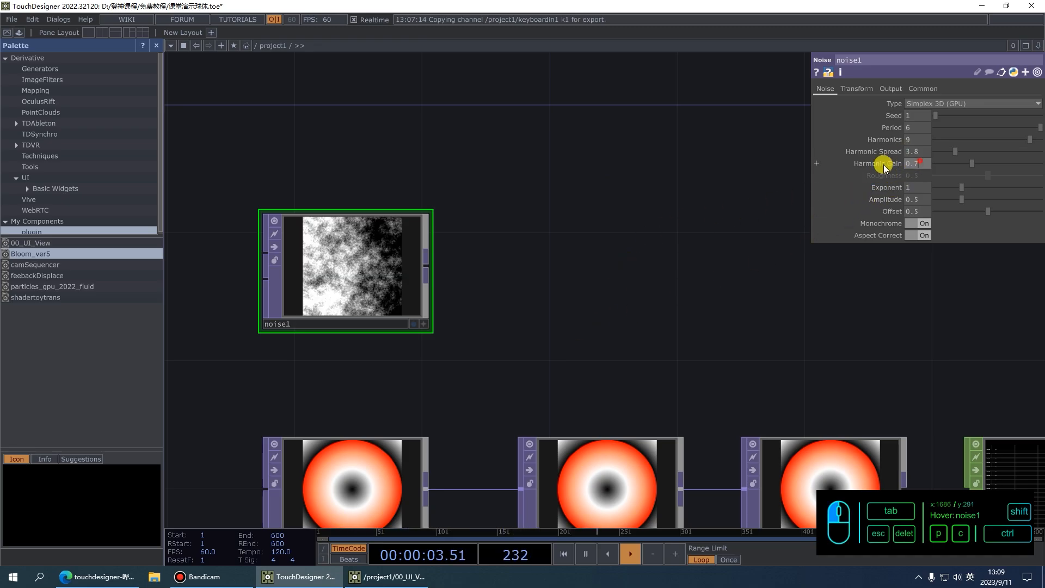
{"action": "left_click", "coordinate": [631, 273]}
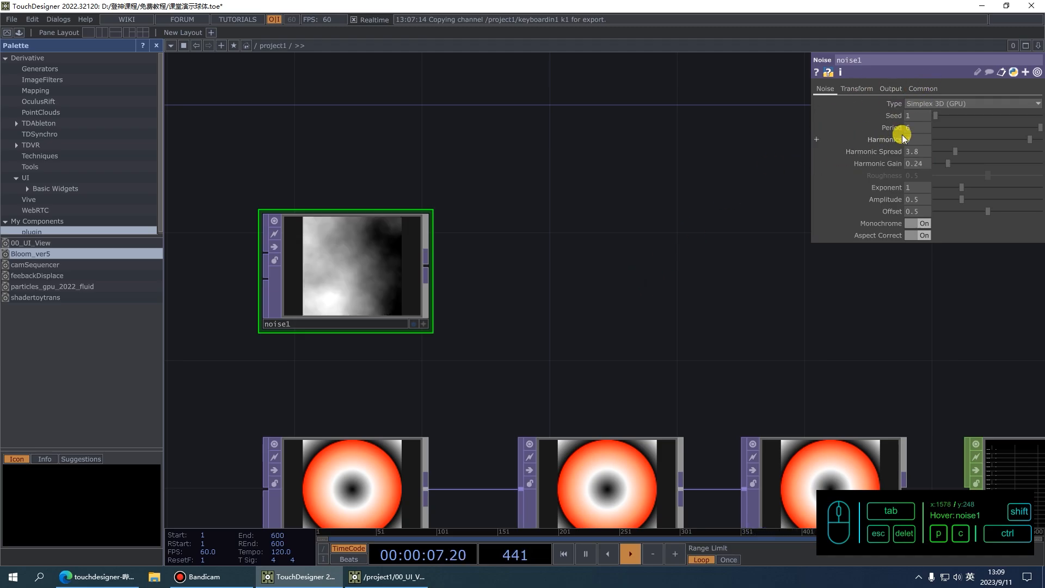
{"action": "left_click_drag", "start_coordinate": [920, 113], "coordinate": [842, 113]}
{"action": "type", "text": "1244"}
{"action": "left_click", "coordinate": [593, 205]}
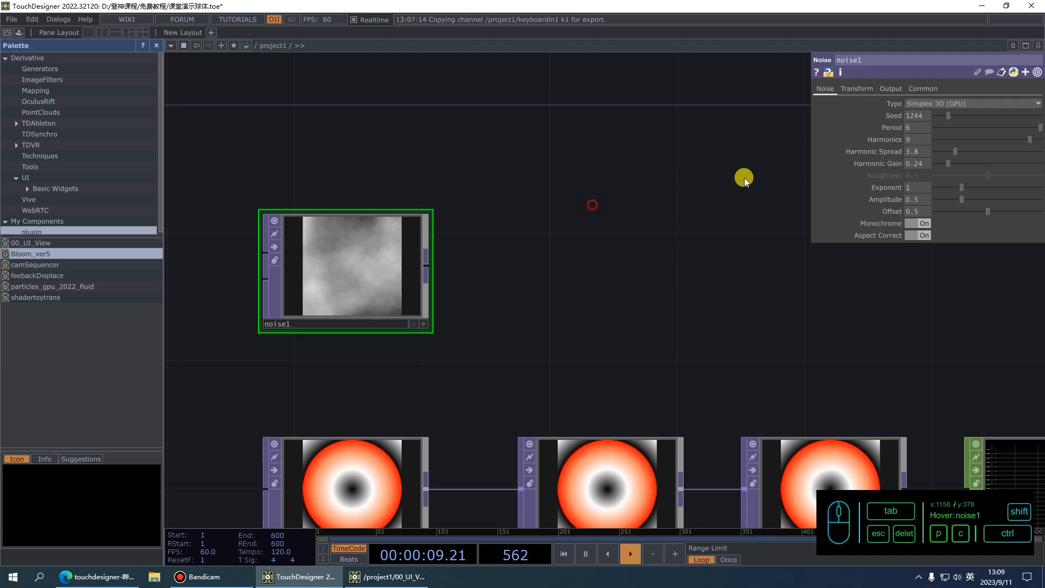
Set noise1's output resolution to 100 by 100.
{"action": "left_click", "coordinate": [925, 93]}
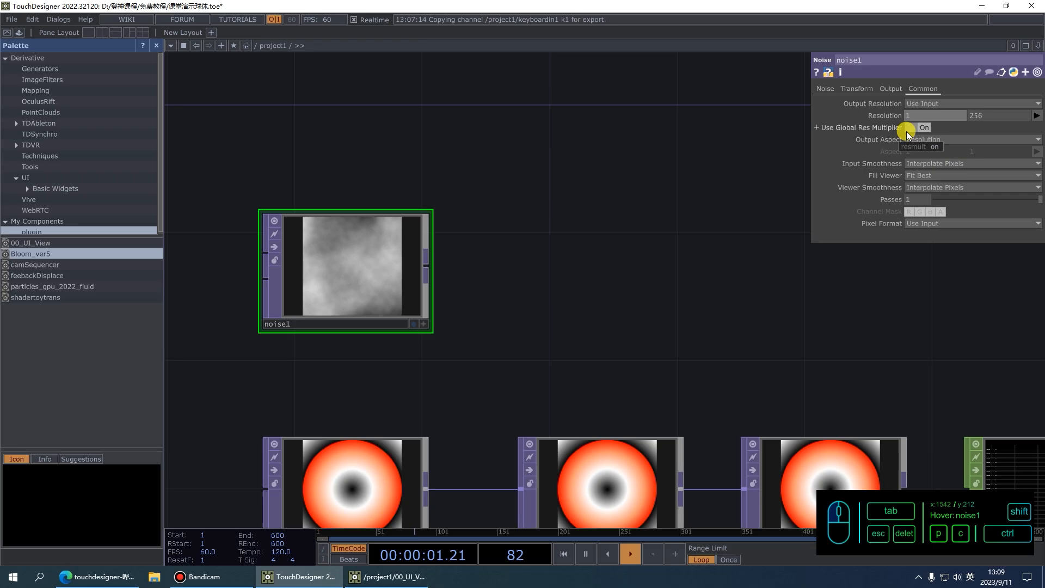
{"action": "left_click", "coordinate": [985, 116]}
{"action": "type", "text": "100"}
{"action": "left_click", "coordinate": [705, 305]}
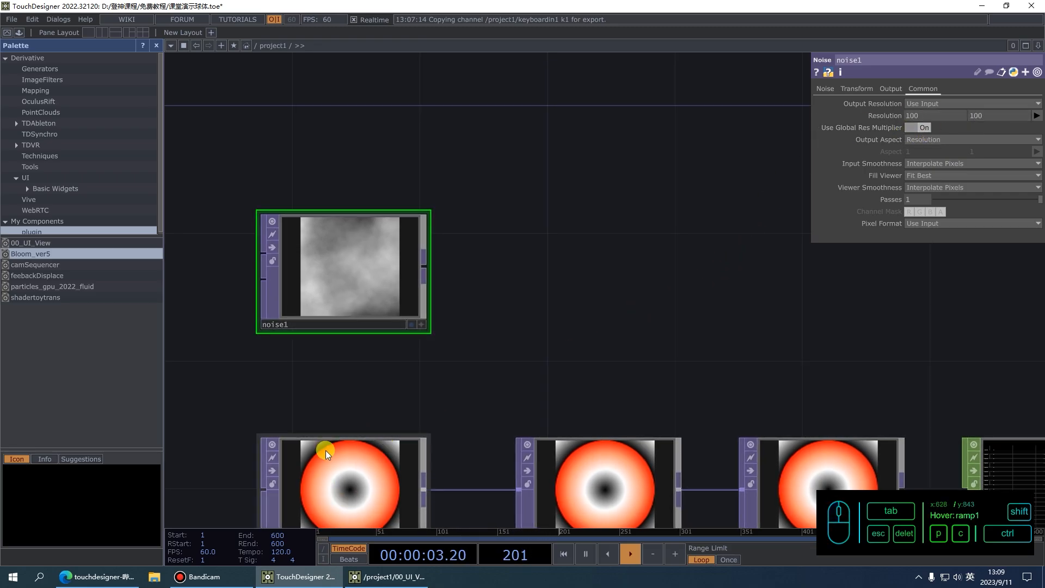
Append an Edge TOP to noise1's output and move it a little farther from noise1.
{"action": "key", "text": "Tab"}
{"action": "type", "text": "ed"}
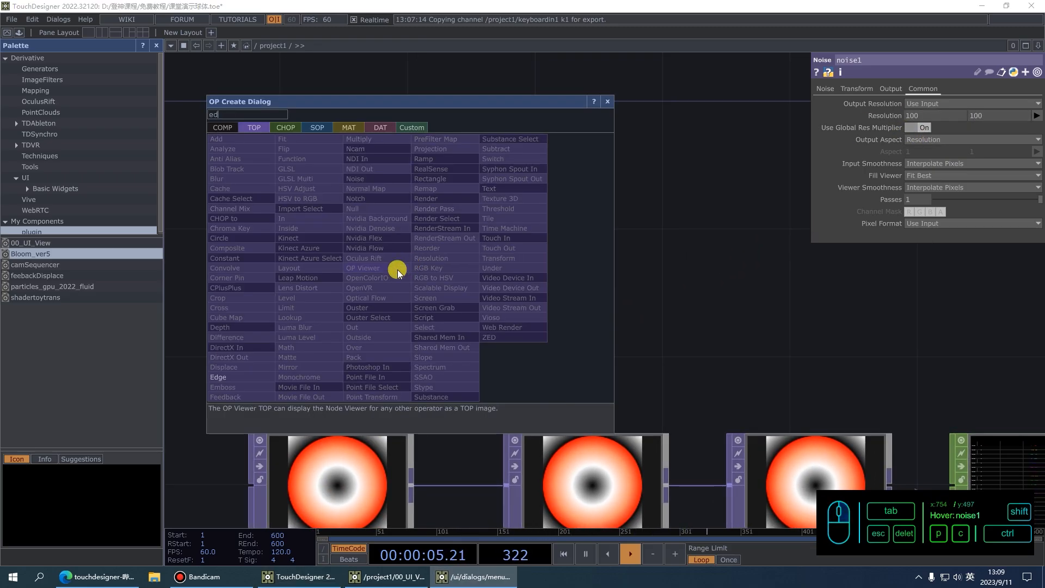
{"action": "left_click", "coordinate": [211, 375]}
{"action": "left_click", "coordinate": [560, 265]}
{"action": "scroll", "coordinate": [544, 266], "scroll_direction": "up", "scroll_amount": 2}
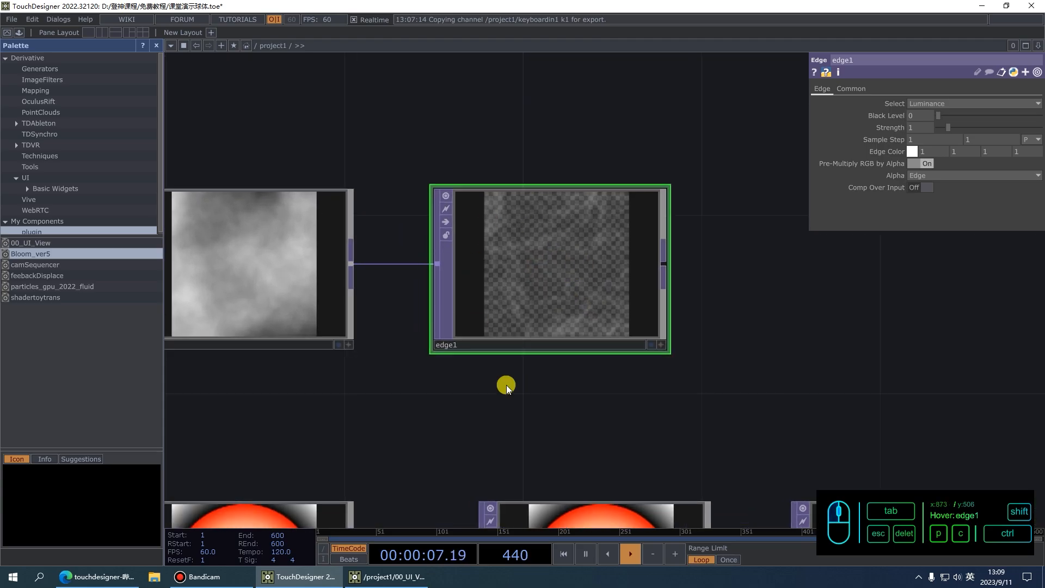
{"action": "left_click_drag", "start_coordinate": [557, 267], "coordinate": [602, 271]}
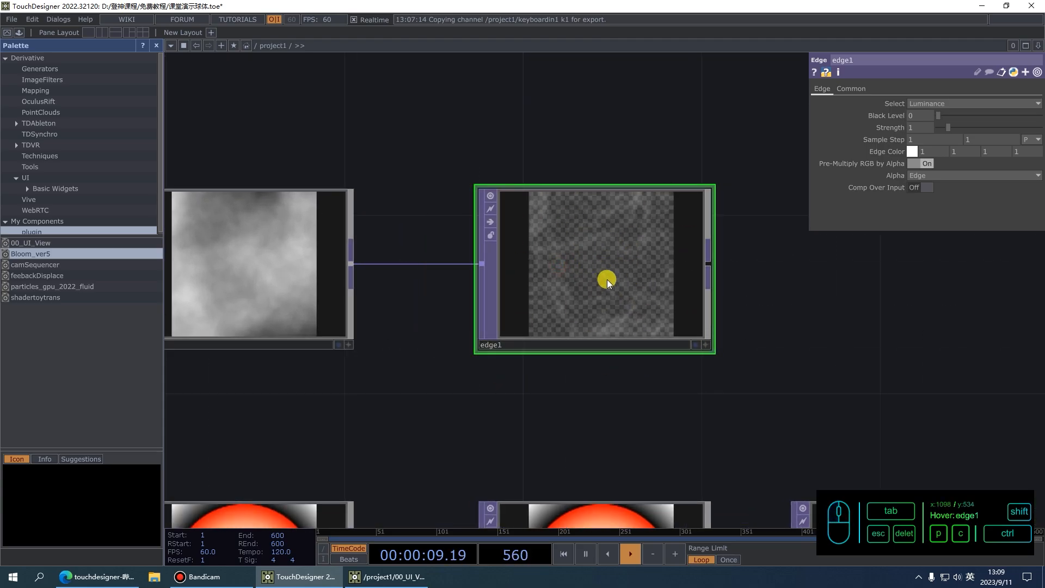
Set edge1's strength to 10 and its alpha to One.
{"action": "type", "text": "0"}
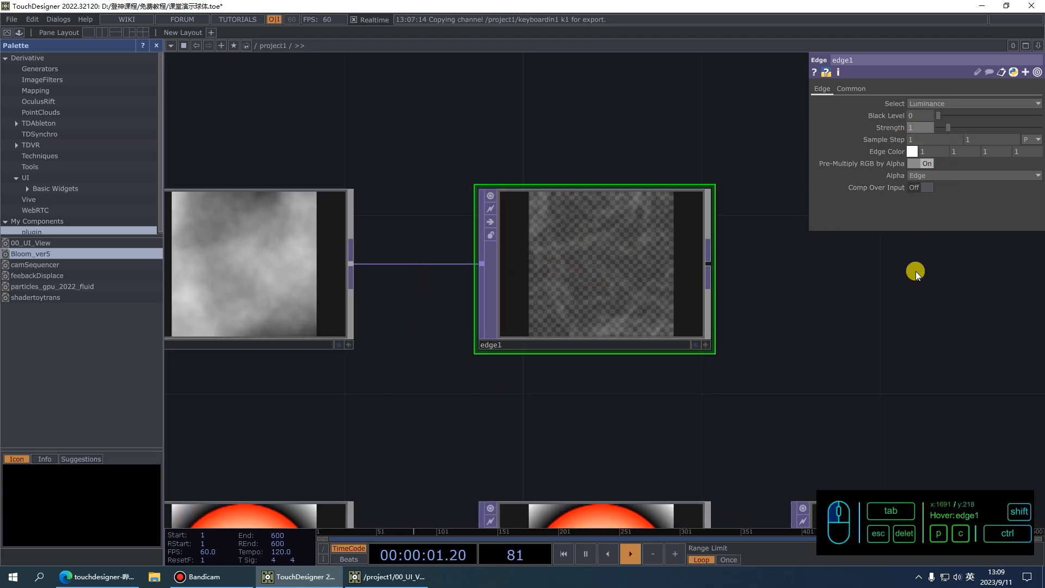
{"action": "left_click", "coordinate": [900, 349]}
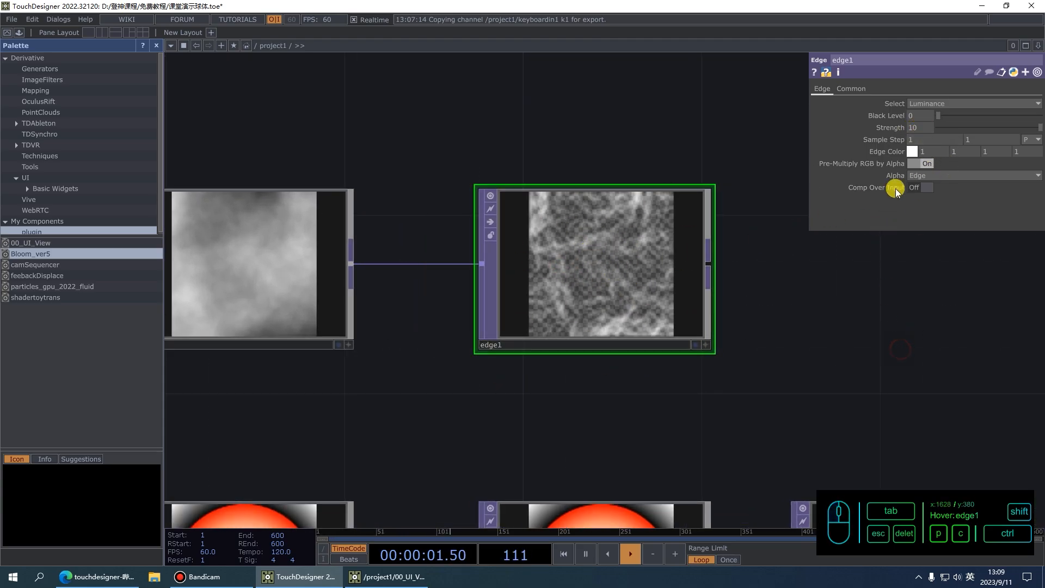
{"action": "left_click", "coordinate": [921, 175]}
{"action": "left_click", "coordinate": [920, 198]}
{"action": "scroll", "coordinate": [552, 288], "scroll_direction": "up", "scroll_amount": 3}
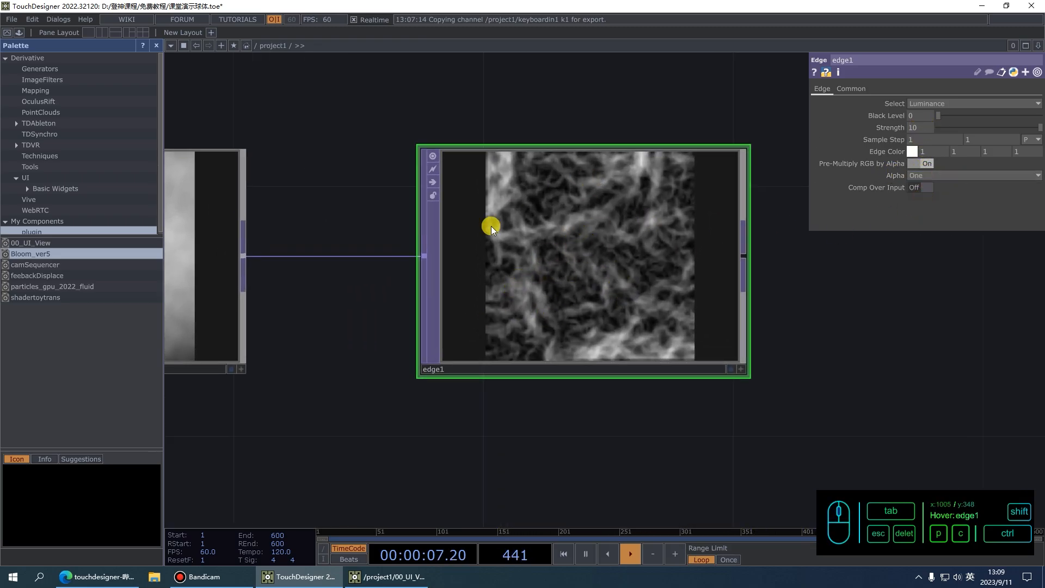
{"action": "scroll", "coordinate": [479, 217], "scroll_direction": "down", "scroll_amount": 2}
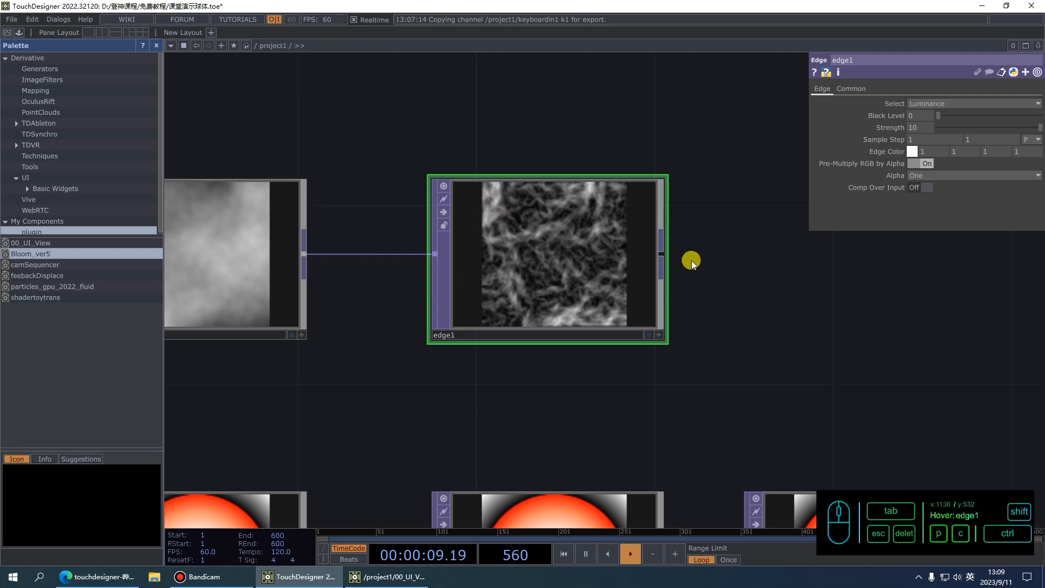
Append a Null TOP to edge1's output.
{"action": "left_click_drag", "start_coordinate": [692, 261], "coordinate": [614, 261]}
{"action": "right_click", "coordinate": [586, 253]}
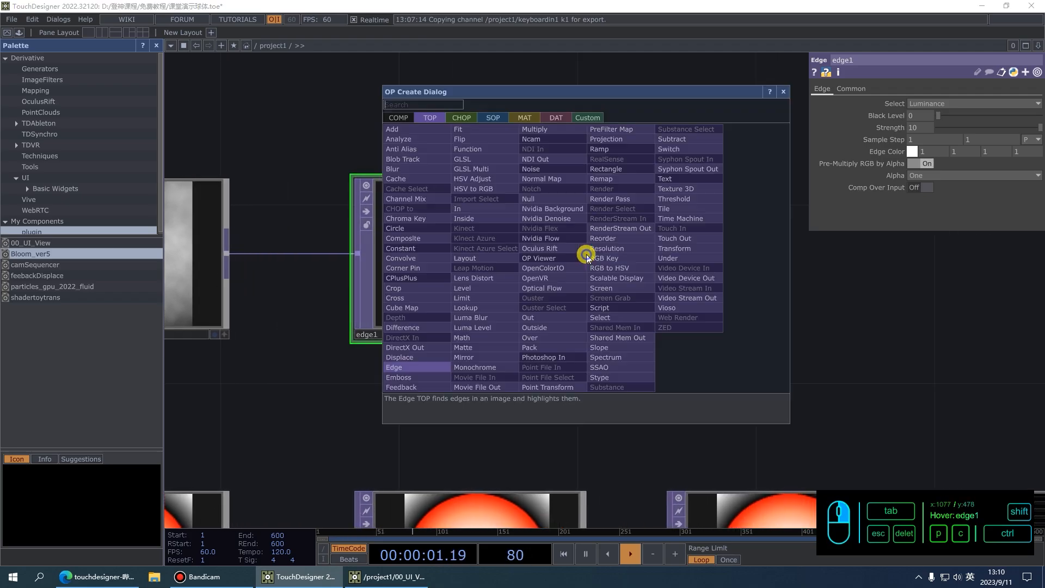
{"action": "type", "text": "null"}
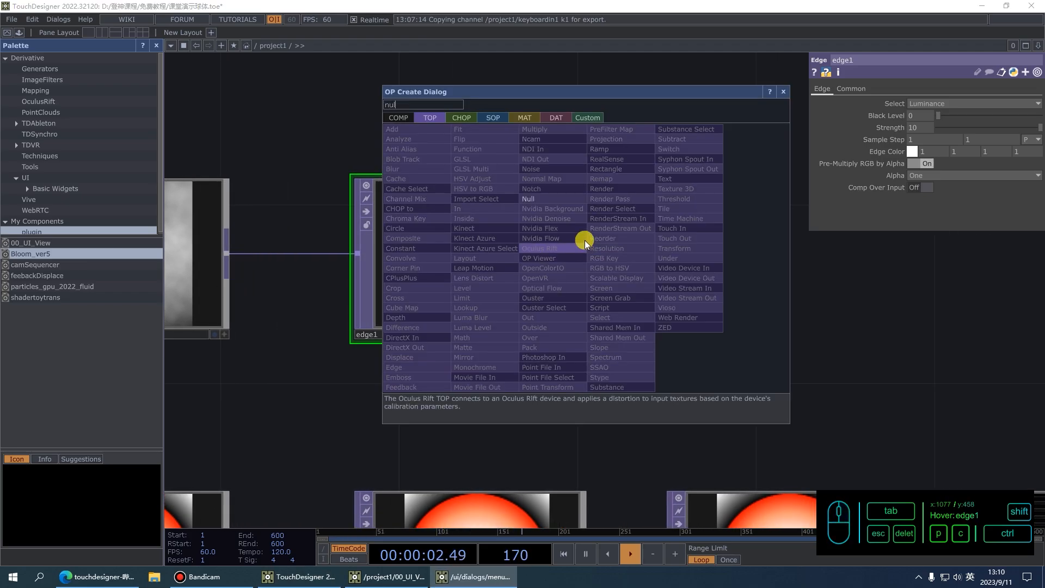
{"action": "left_click", "coordinate": [568, 202]}
{"action": "left_click", "coordinate": [699, 266]}
{"action": "scroll", "coordinate": [582, 379], "scroll_direction": "down", "scroll_amount": 2}
{"action": "left_click_drag", "start_coordinate": [756, 346], "coordinate": [653, 333]}
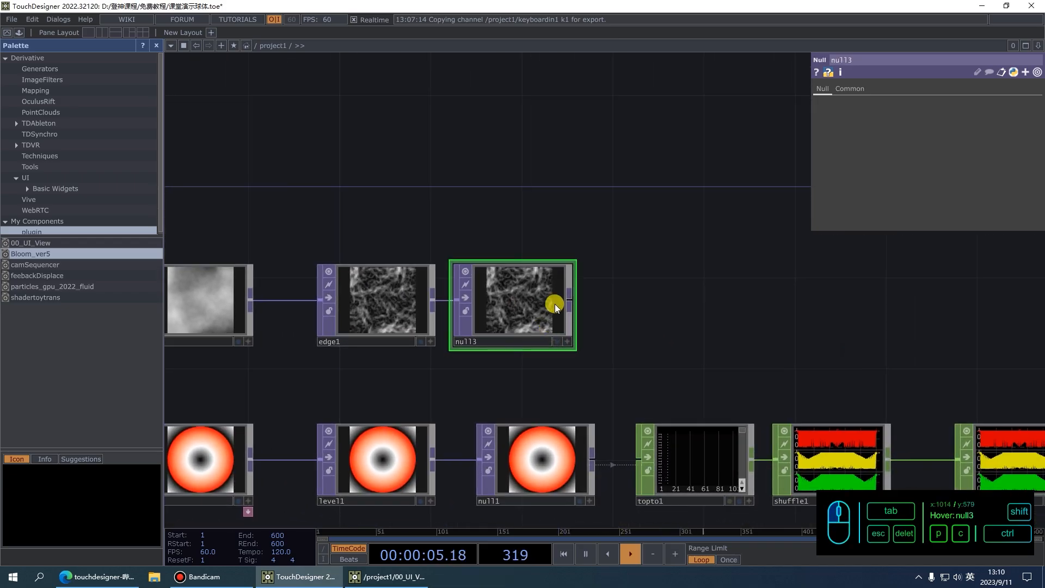
Convert null3's image to channels by appending a TOP to CHOP.
{"action": "right_click", "coordinate": [572, 302]}
{"action": "left_click", "coordinate": [451, 166]}
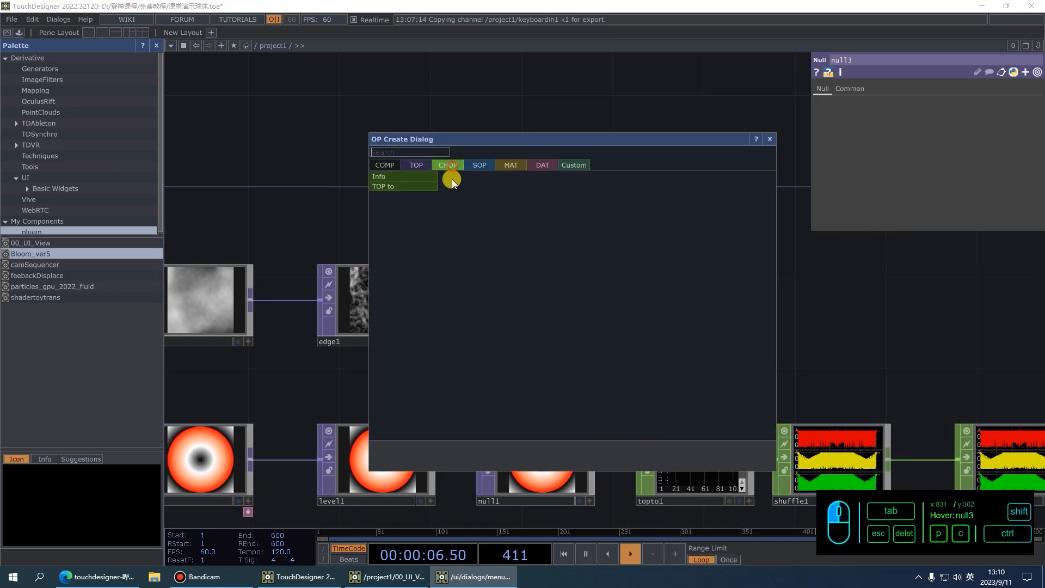
{"action": "left_click", "coordinate": [388, 187]}
{"action": "left_click", "coordinate": [665, 303]}
{"action": "left_click_drag", "start_coordinate": [816, 339], "coordinate": [718, 322]}
{"action": "scroll", "coordinate": [586, 292], "scroll_direction": "up", "scroll_amount": 3}
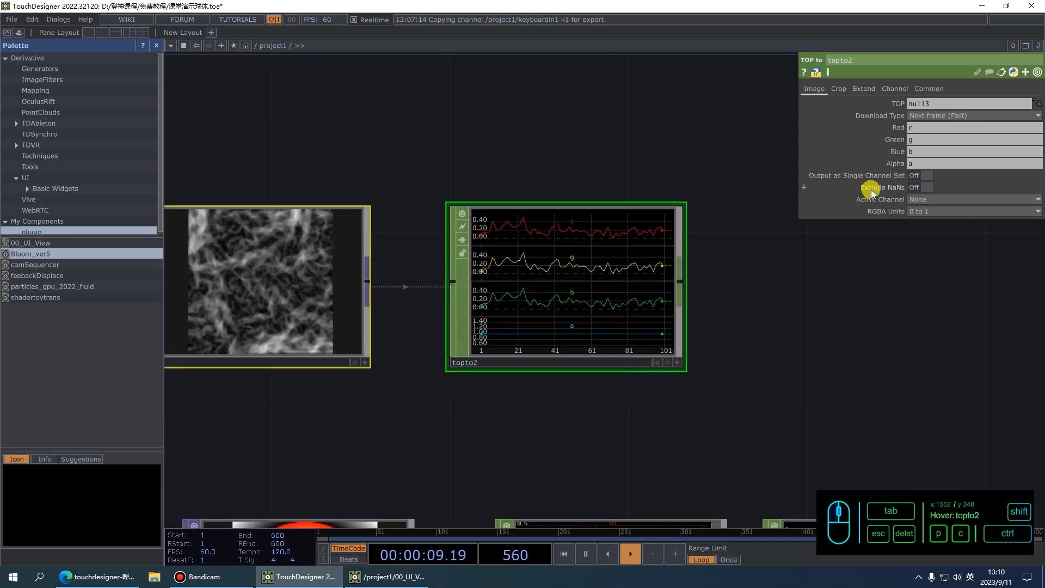
Clear topto2's green, blue and alpha channel names so that only the red channel is output.
{"action": "left_click", "coordinate": [919, 140]}
{"action": "key", "text": "Delete"}
{"action": "left_click", "coordinate": [935, 150]}
{"action": "key", "text": "Delete"}
{"action": "left_click", "coordinate": [929, 162]}
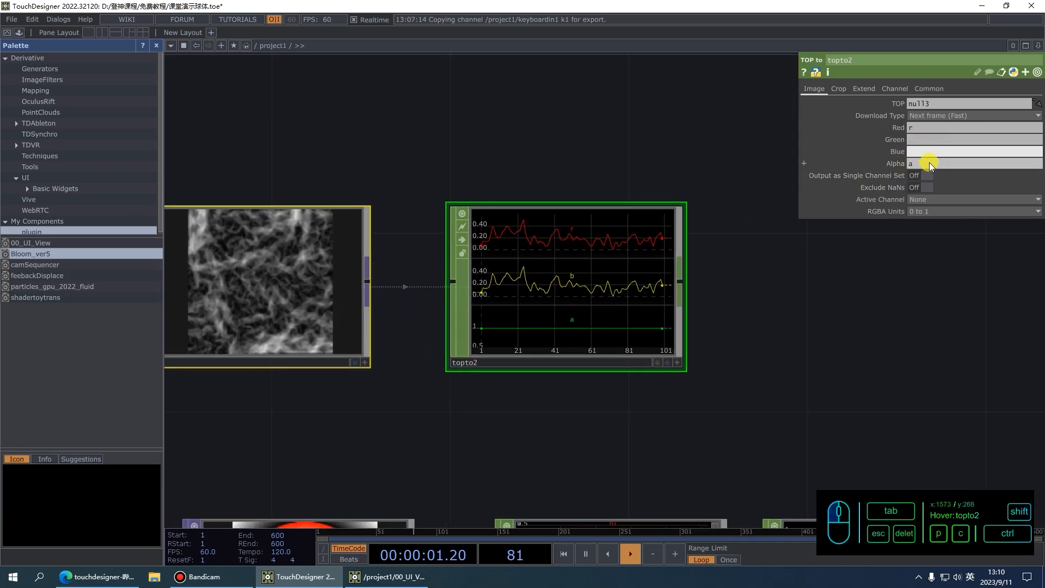
{"action": "key", "text": "Delete"}
{"action": "left_click", "coordinate": [919, 128]}
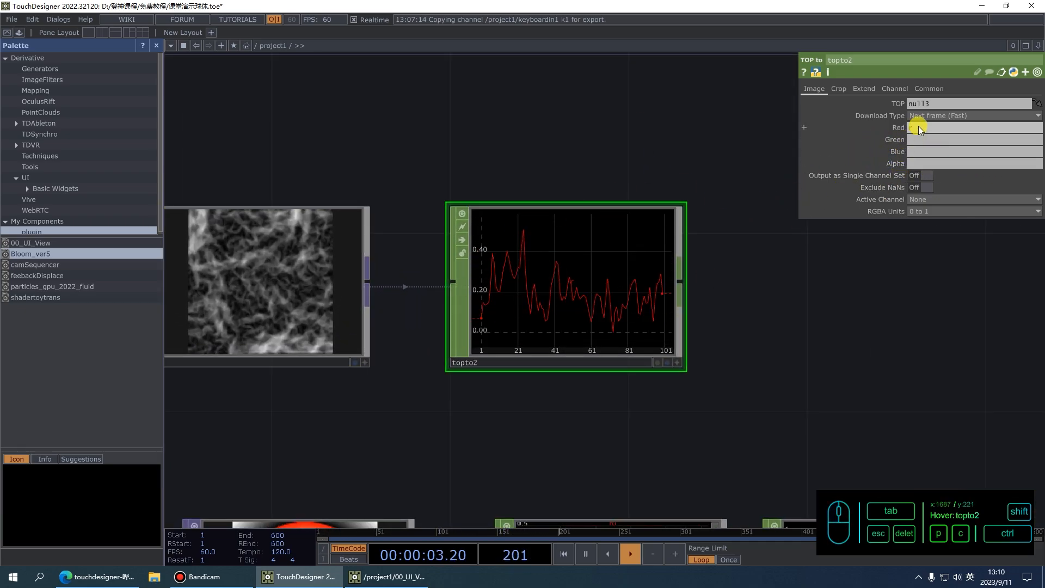
{"action": "left_click", "coordinate": [684, 168]}
Set topto2's crop to Full Image.
{"action": "left_click_drag", "start_coordinate": [733, 332], "coordinate": [592, 256]}
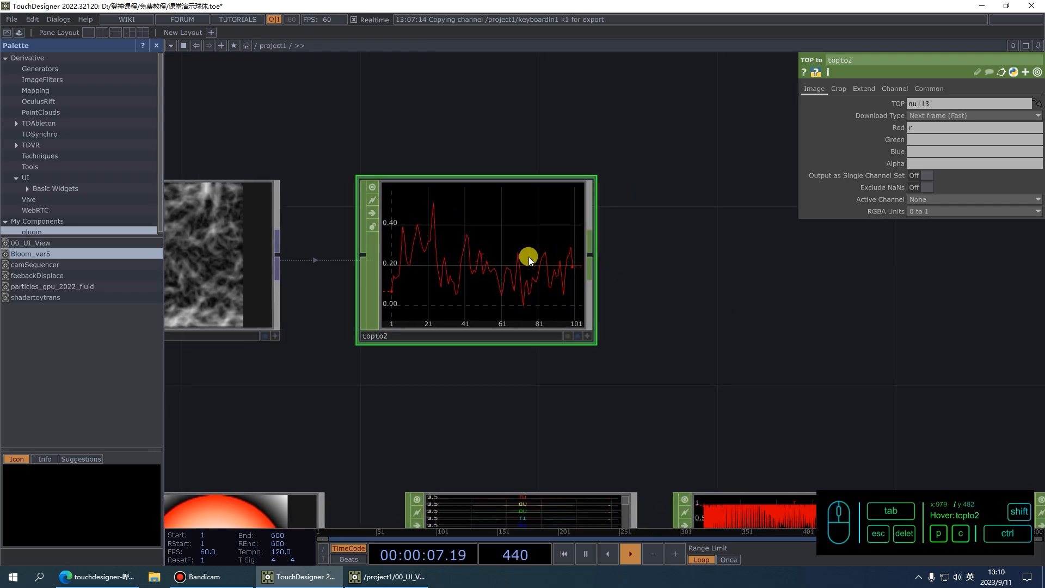
{"action": "left_click", "coordinate": [839, 89]}
{"action": "left_click", "coordinate": [963, 104]}
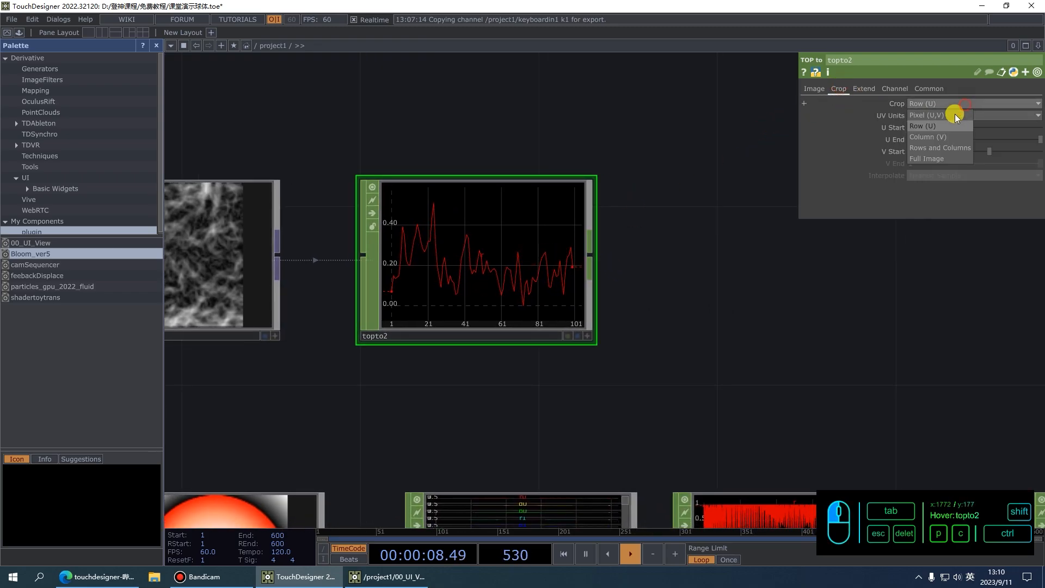
{"action": "left_click", "coordinate": [930, 157]}
Append a Shuffle CHOP to topto2 and set its method to Sequence Channels by Name.
{"action": "left_click", "coordinate": [590, 256]}
{"action": "type", "text": "s"}
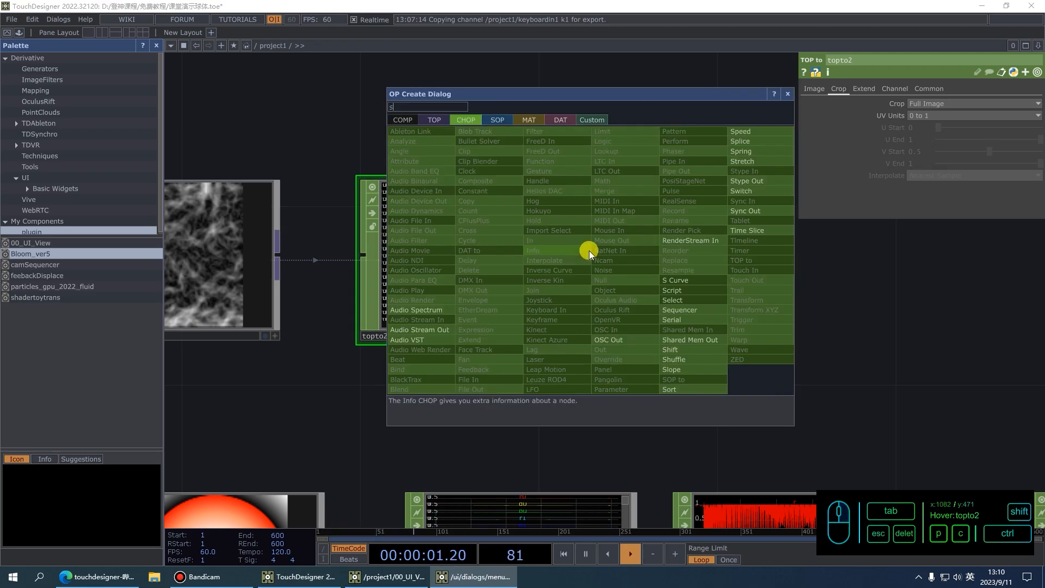
{"action": "type", "text": "hu"}
{"action": "left_click", "coordinate": [701, 359]}
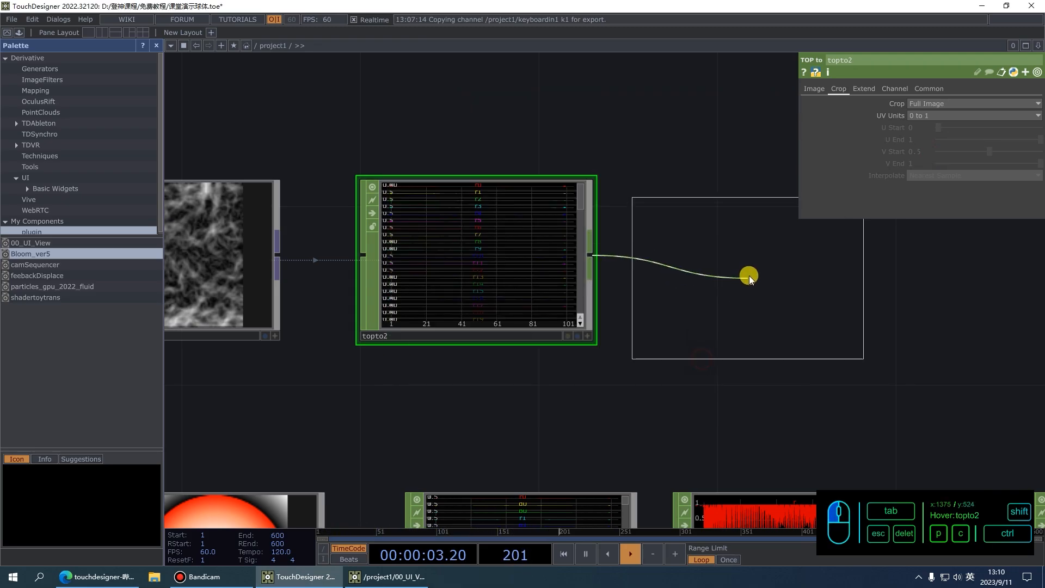
{"action": "left_click", "coordinate": [749, 276]}
{"action": "left_click", "coordinate": [998, 103]}
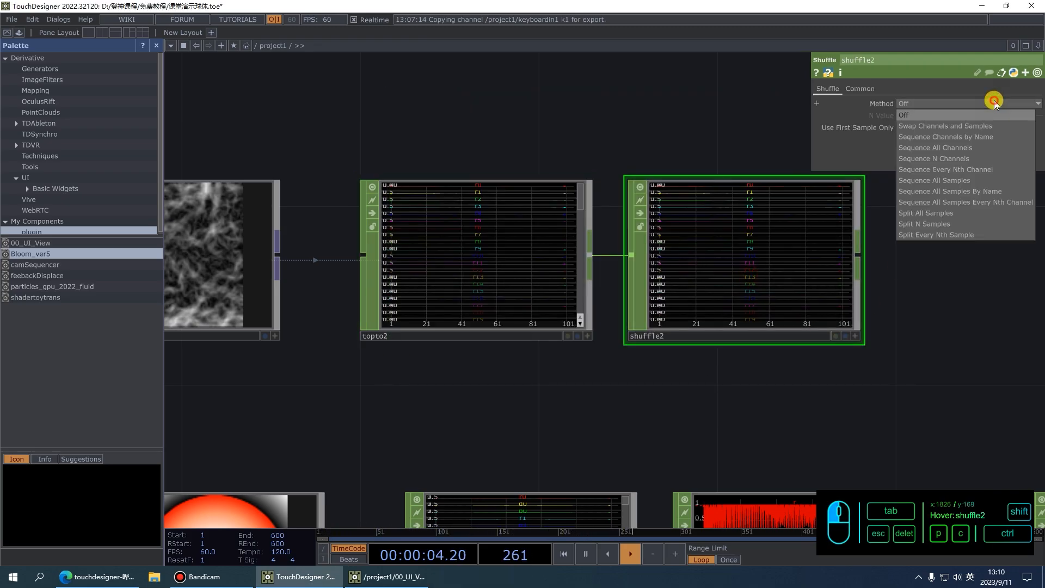
{"action": "left_click", "coordinate": [962, 136]}
Append a Math CHOP to shuffle2's output.
{"action": "scroll", "coordinate": [664, 312], "scroll_direction": "right", "scroll_amount": 5}
{"action": "left_click", "coordinate": [540, 254]}
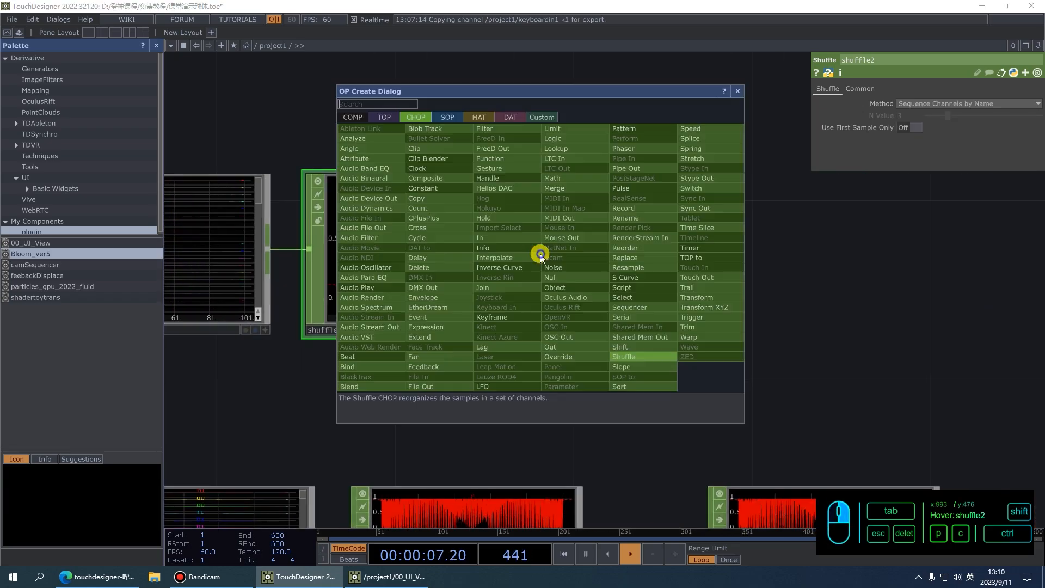
{"action": "type", "text": "math"}
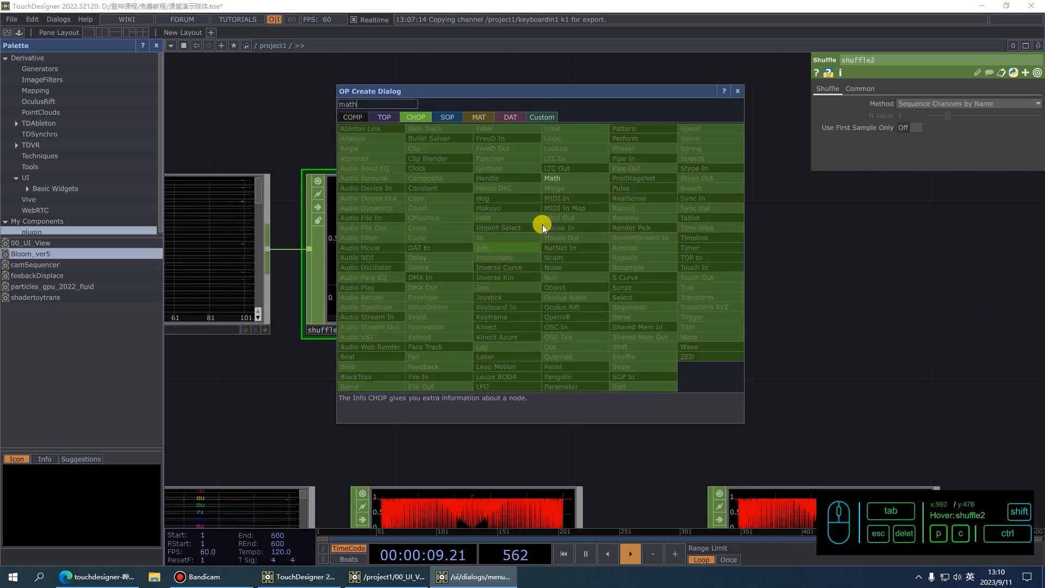
{"action": "left_click", "coordinate": [577, 177]}
{"action": "left_click", "coordinate": [692, 250]}
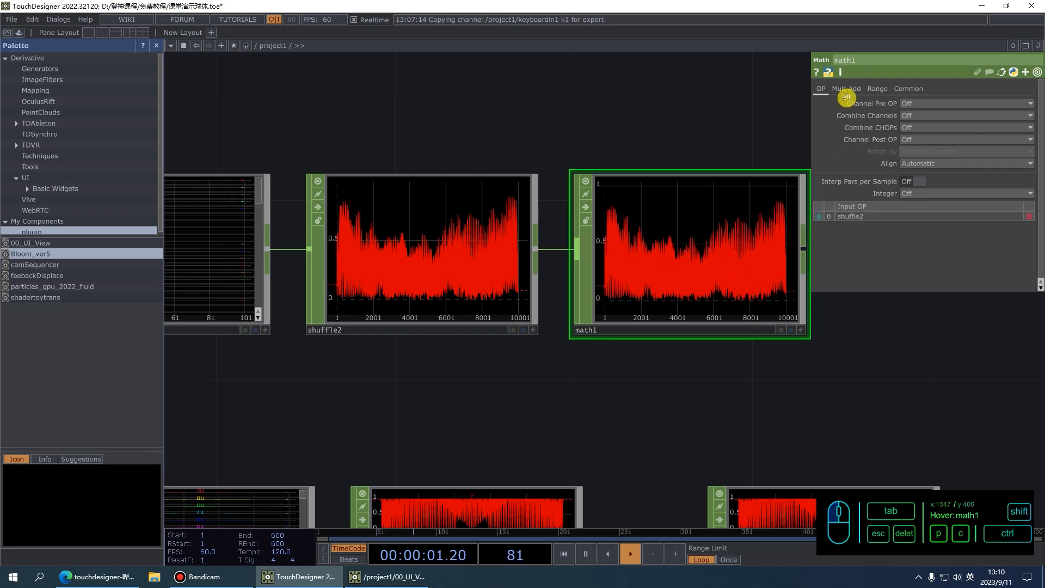
Set math1's multiply value to 0.5.
{"action": "left_click", "coordinate": [846, 89]}
{"action": "left_click", "coordinate": [911, 115]}
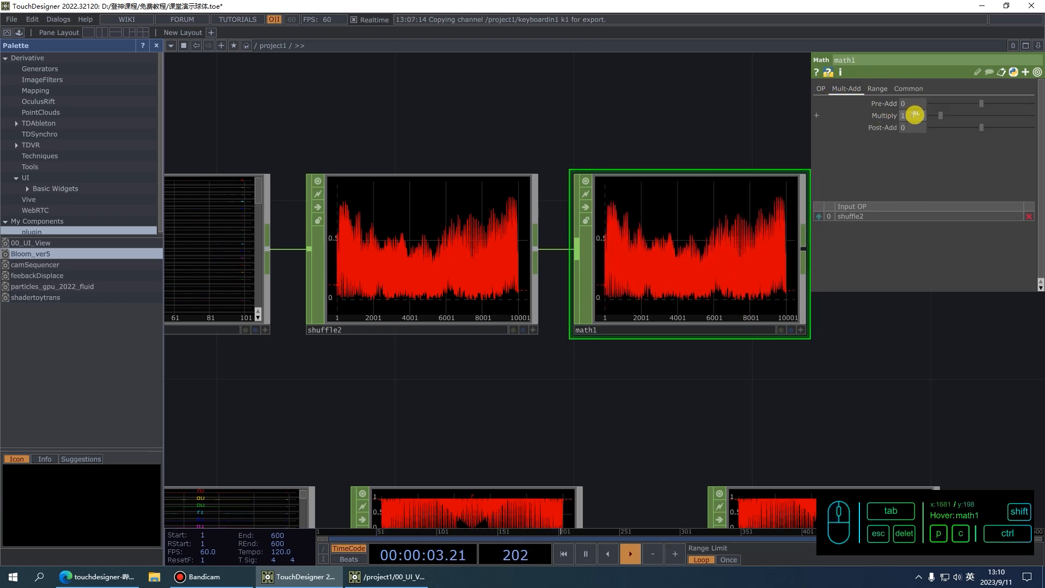
{"action": "type", "text": "0.5"}
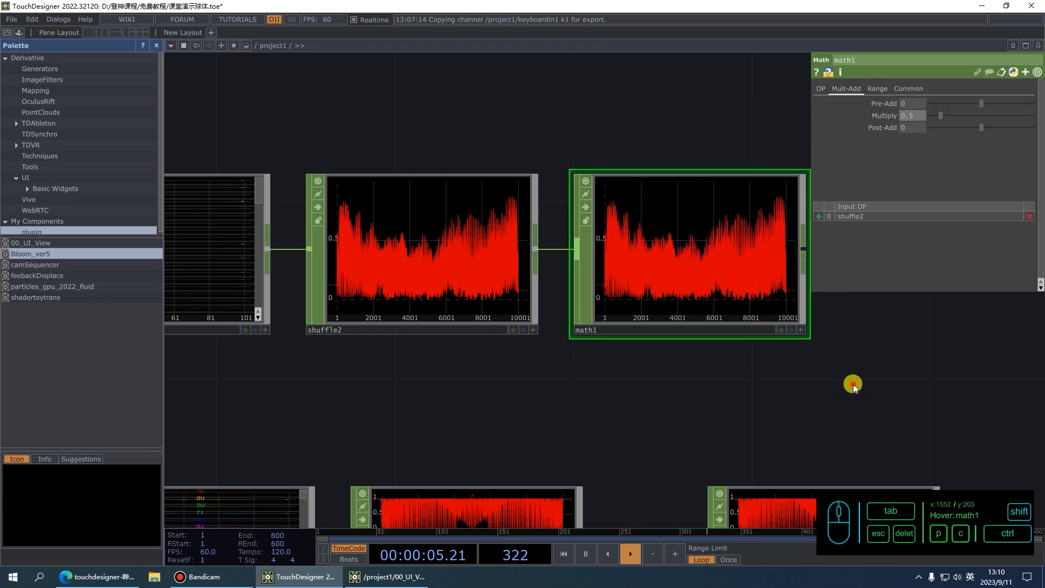
{"action": "key", "text": "Return"}
Set the upper limit of math1's To Range to 1.5.
{"action": "left_click", "coordinate": [879, 90]}
{"action": "left_click_drag", "start_coordinate": [871, 342], "coordinate": [779, 348]}
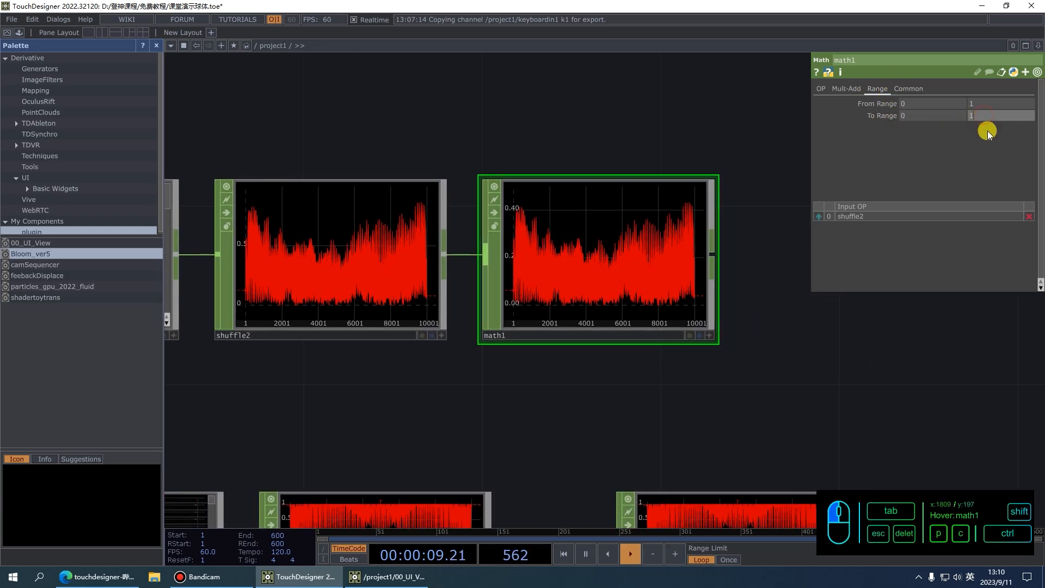
{"action": "type", "text": ".5"}
{"action": "key", "text": "Return"}
Append a Rename CHOP to math1's output and move it a little farther from math1.
{"action": "left_click_drag", "start_coordinate": [811, 387], "coordinate": [708, 373]}
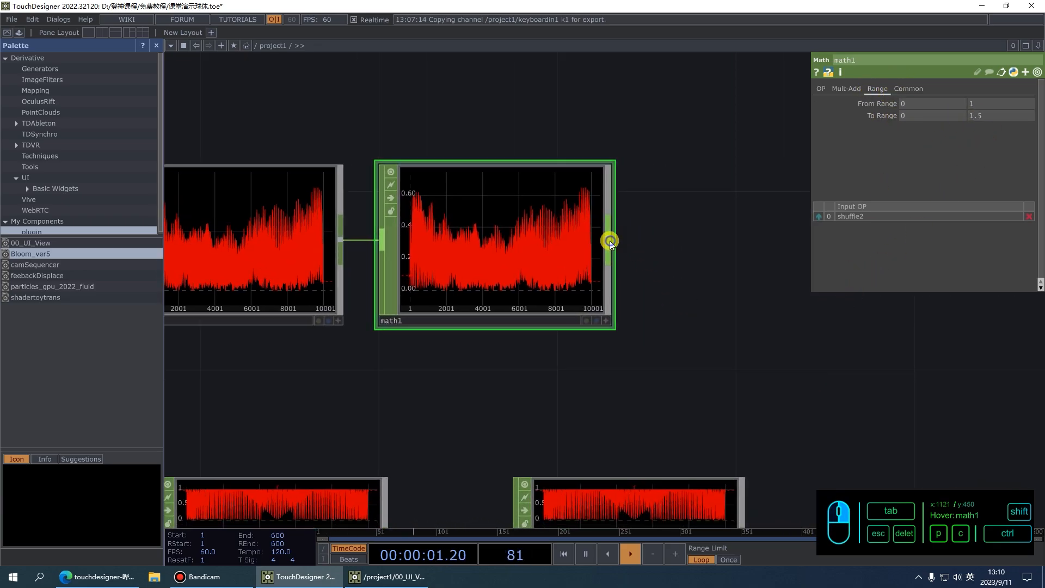
{"action": "right_click", "coordinate": [610, 241]}
{"action": "type", "text": "re"}
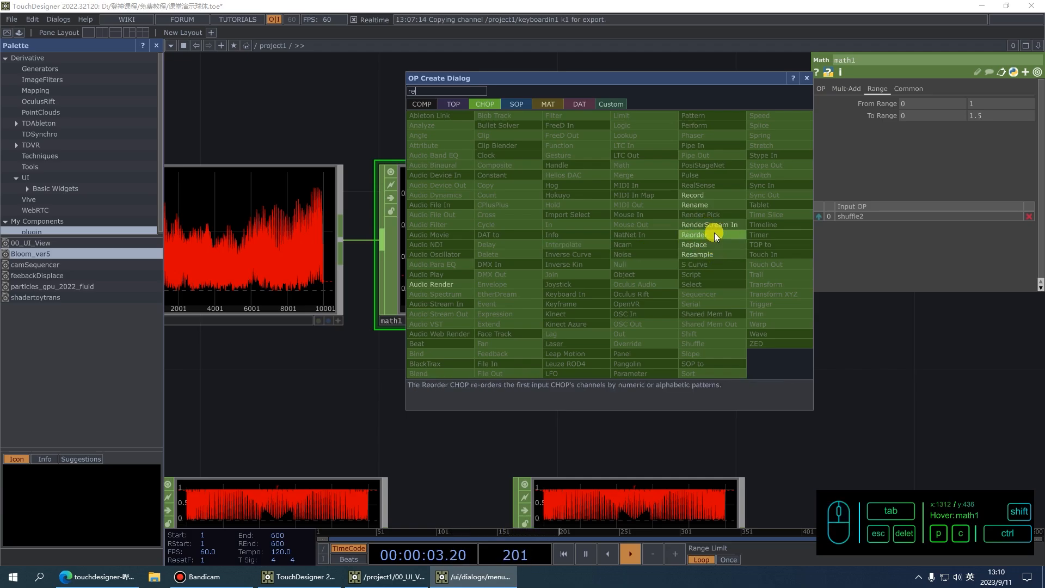
{"action": "left_click", "coordinate": [707, 204]}
{"action": "left_click", "coordinate": [740, 237]}
{"action": "left_click_drag", "start_coordinate": [746, 390], "coordinate": [621, 384]}
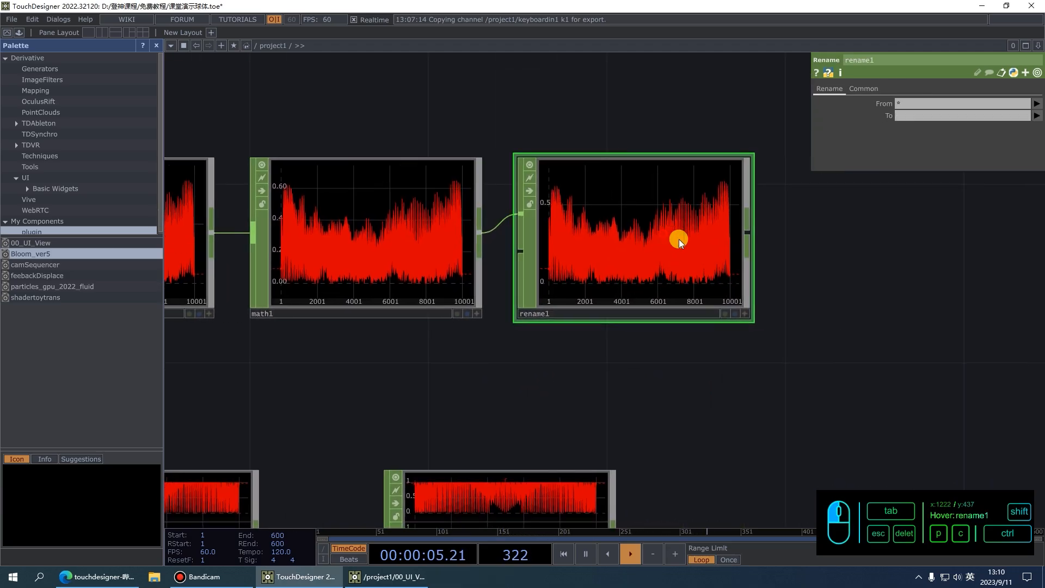
{"action": "left_click_drag", "start_coordinate": [678, 239], "coordinate": [723, 240]}
{"action": "left_click_drag", "start_coordinate": [699, 394], "coordinate": [655, 283]}
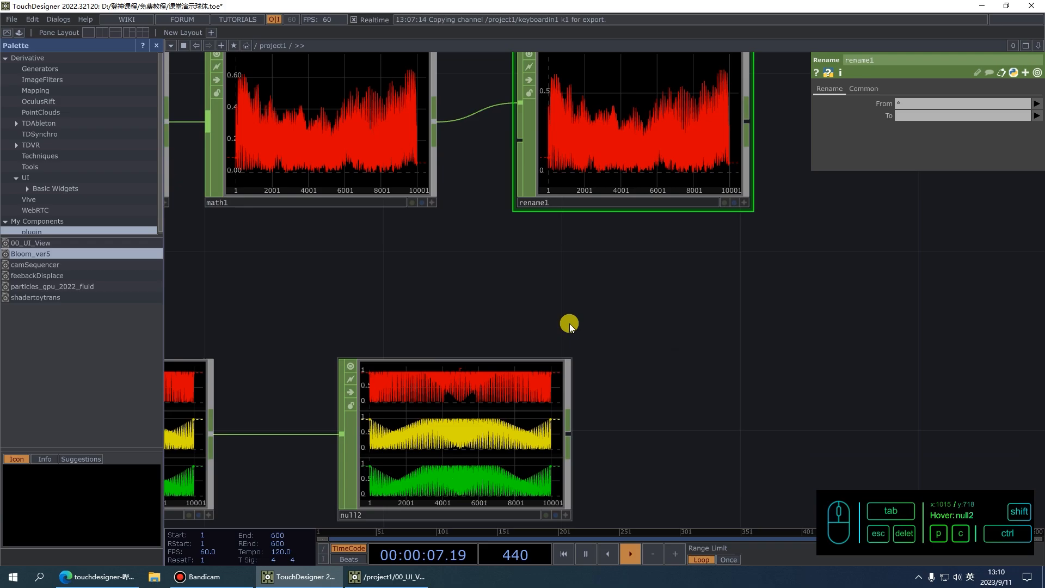
Rename rename1's channel to s.
{"action": "scroll", "coordinate": [661, 193], "scroll_direction": "up", "scroll_amount": 5}
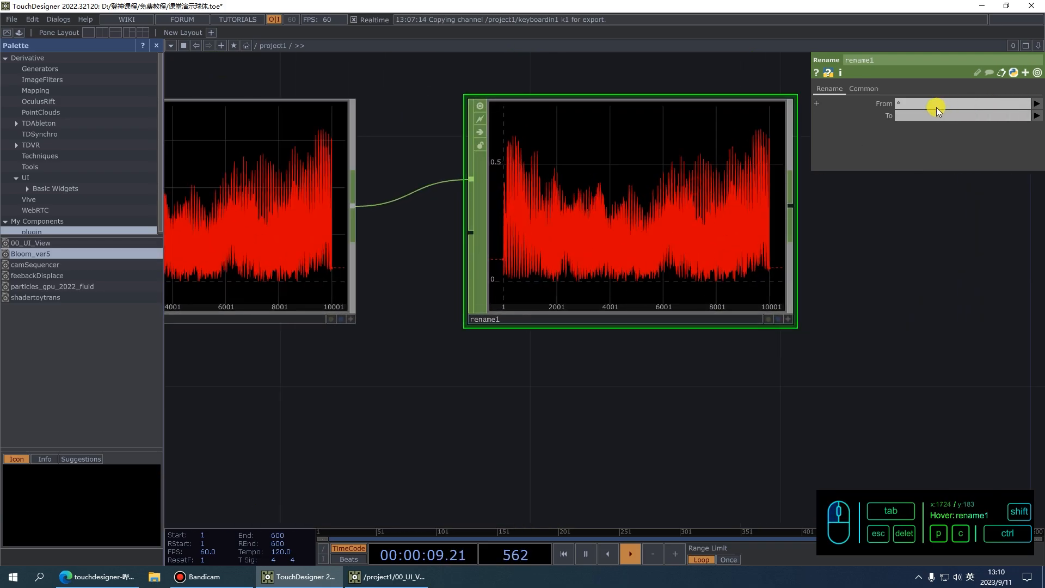
{"action": "left_click", "coordinate": [922, 114]}
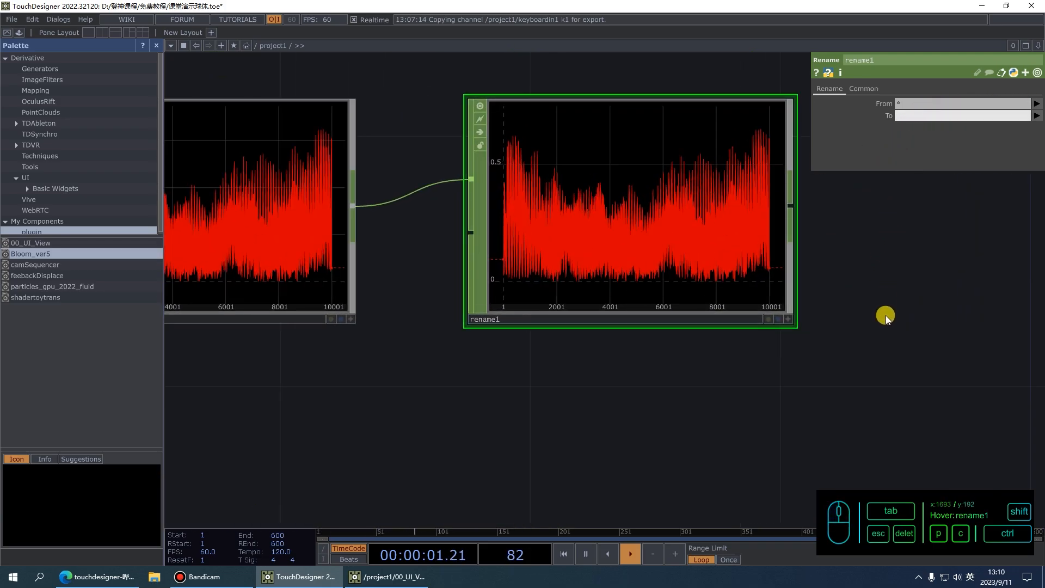
{"action": "type", "text": "s"}
{"action": "key", "text": "Return"}
Append a Null CHOP to rename1's output.
{"action": "scroll", "coordinate": [529, 243], "scroll_direction": "down", "scroll_amount": 3}
{"action": "left_click_drag", "start_coordinate": [780, 258], "coordinate": [666, 247]}
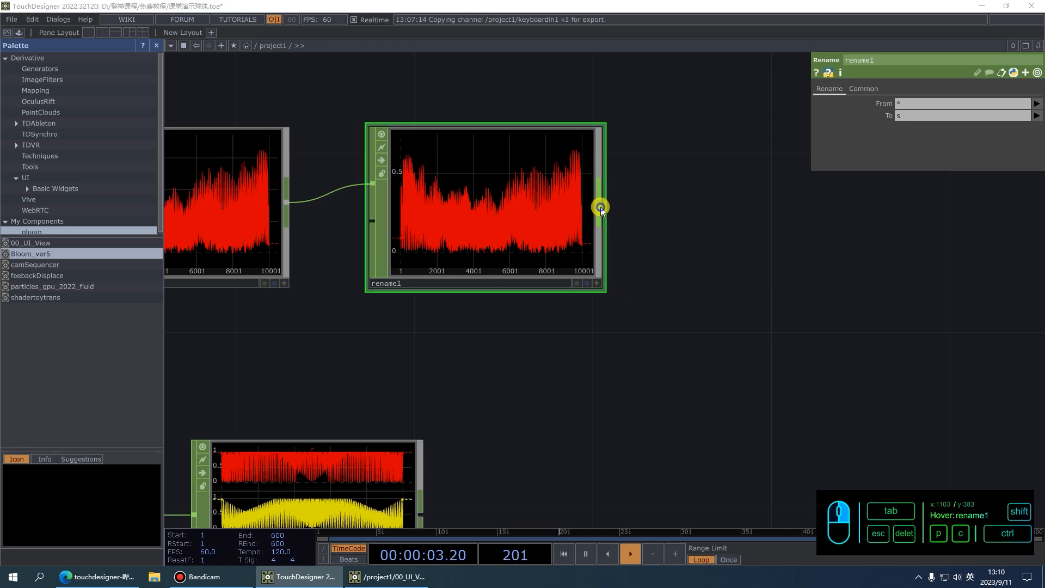
{"action": "left_click", "coordinate": [600, 207]}
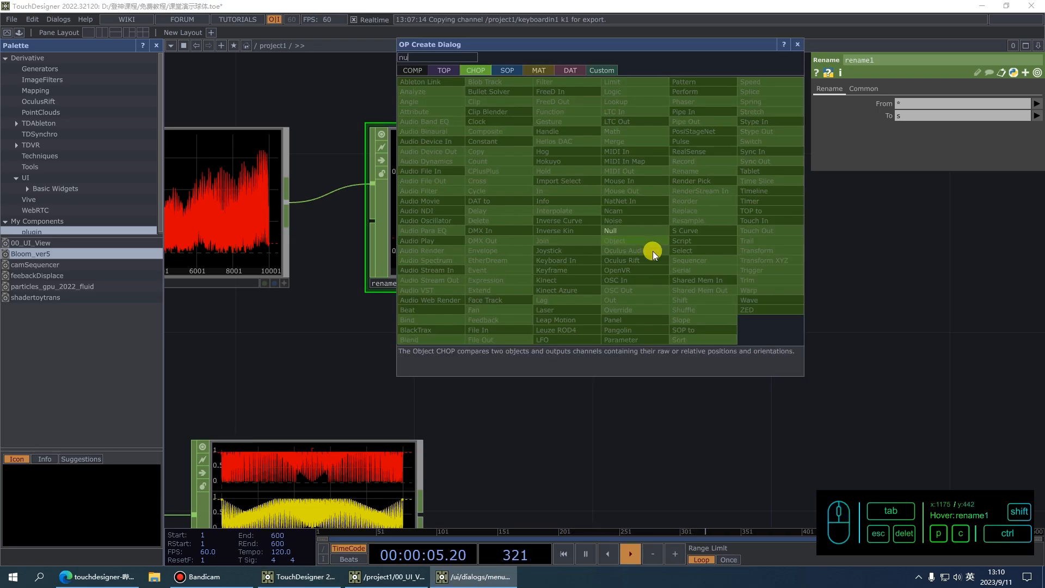
{"action": "left_click", "coordinate": [610, 230]}
{"action": "left_click", "coordinate": [724, 265]}
Add a Merge CHOP in the empty network area beyond null2 and null4.
{"action": "scroll", "coordinate": [638, 335], "scroll_direction": "down", "scroll_amount": 6}
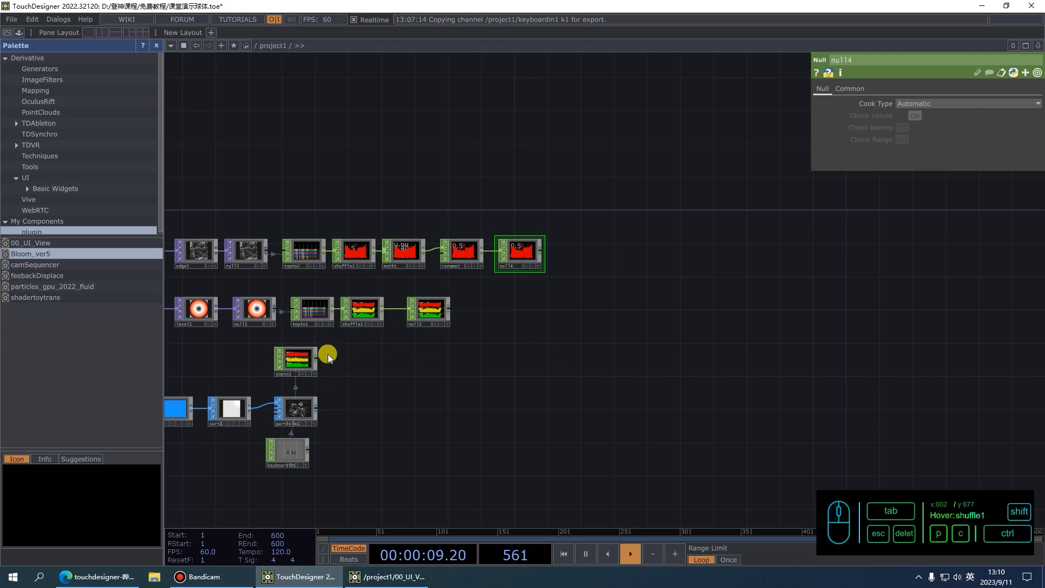
{"action": "scroll", "coordinate": [327, 353], "scroll_direction": "up", "scroll_amount": 2}
{"action": "key", "text": "Tab"}
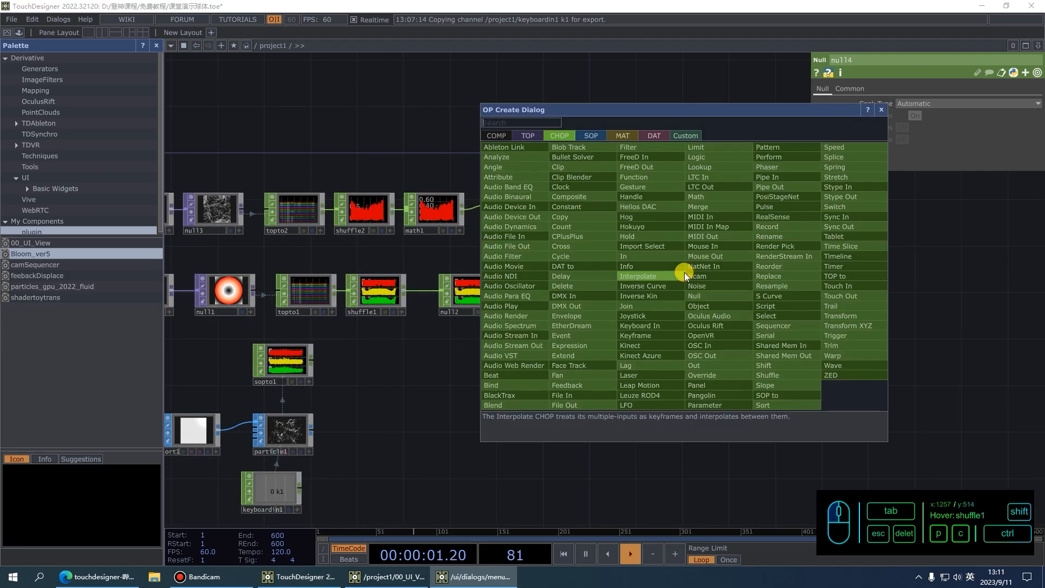
{"action": "type", "text": "mer"}
{"action": "left_click", "coordinate": [700, 207]}
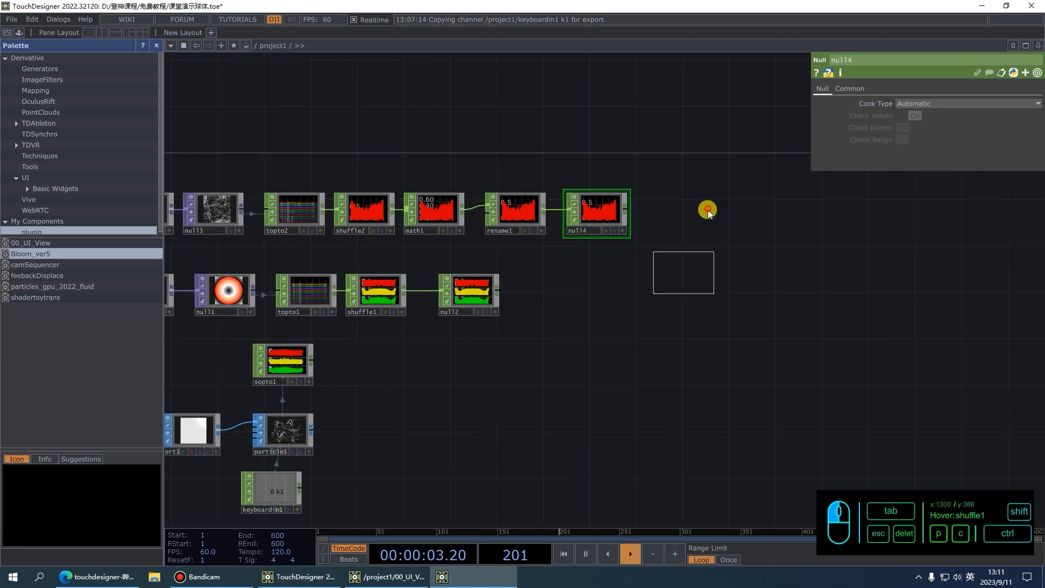
{"action": "left_click", "coordinate": [720, 299]}
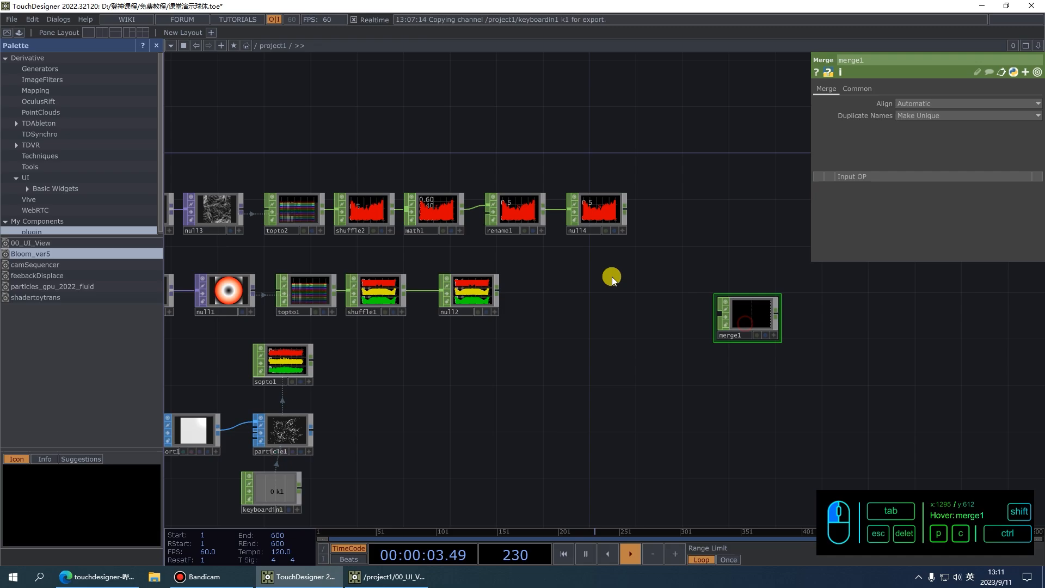
Connect the outputs of sopto1, null2 and null4 to merge1.
{"action": "left_click", "coordinate": [283, 371], "text": "shift"}
{"action": "left_click_drag", "start_coordinate": [631, 212], "coordinate": [739, 321]}
Append a Null CHOP to merge1's output.
{"action": "left_click_drag", "start_coordinate": [848, 320], "coordinate": [741, 275]}
{"action": "right_click", "coordinate": [650, 256]}
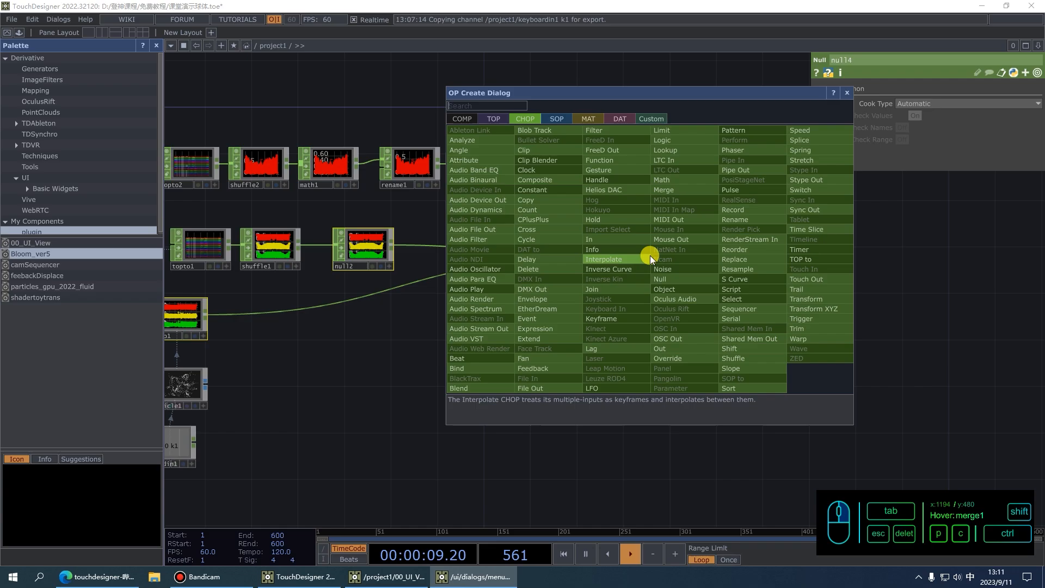
{"action": "type", "text": "null"}
{"action": "key", "text": "shift"}
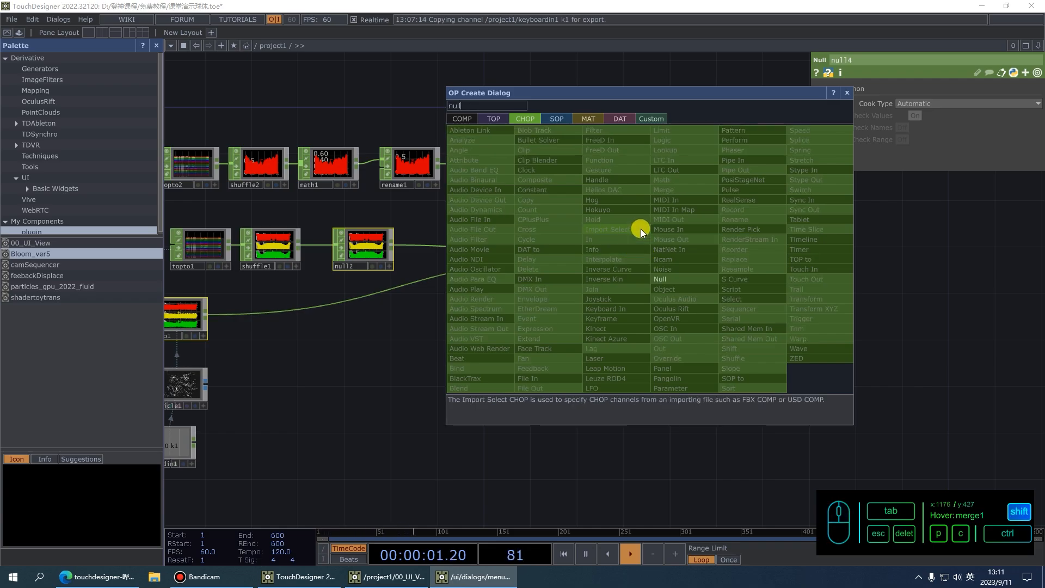
{"action": "left_click", "coordinate": [684, 281]}
{"action": "left_click", "coordinate": [727, 286]}
Rename the Null CHOP following merge1 to instance.
{"action": "scroll", "coordinate": [719, 272], "scroll_direction": "up", "scroll_amount": 4}
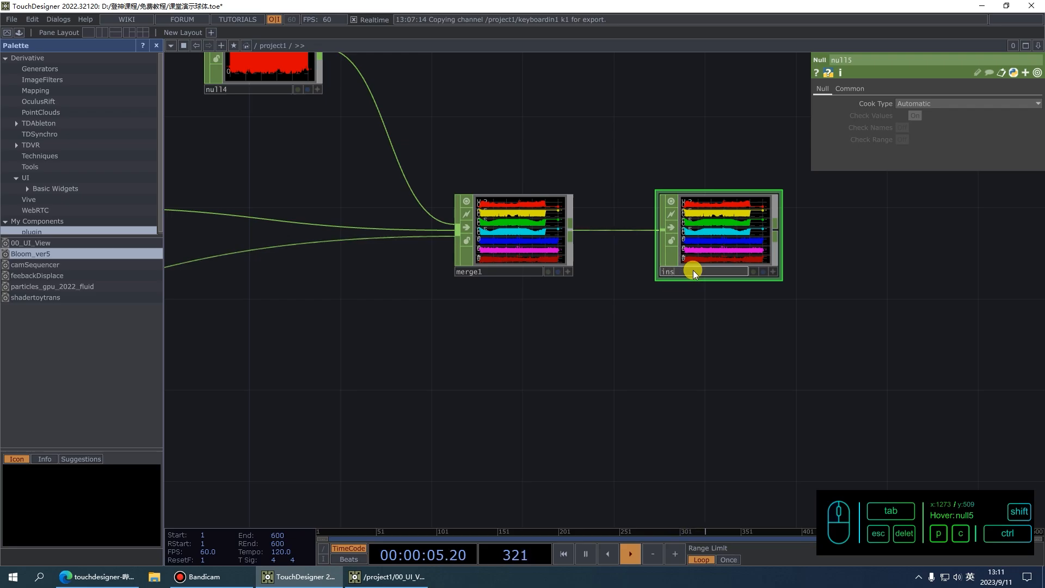
{"action": "type", "text": "e"}
{"action": "key", "text": "Return"}
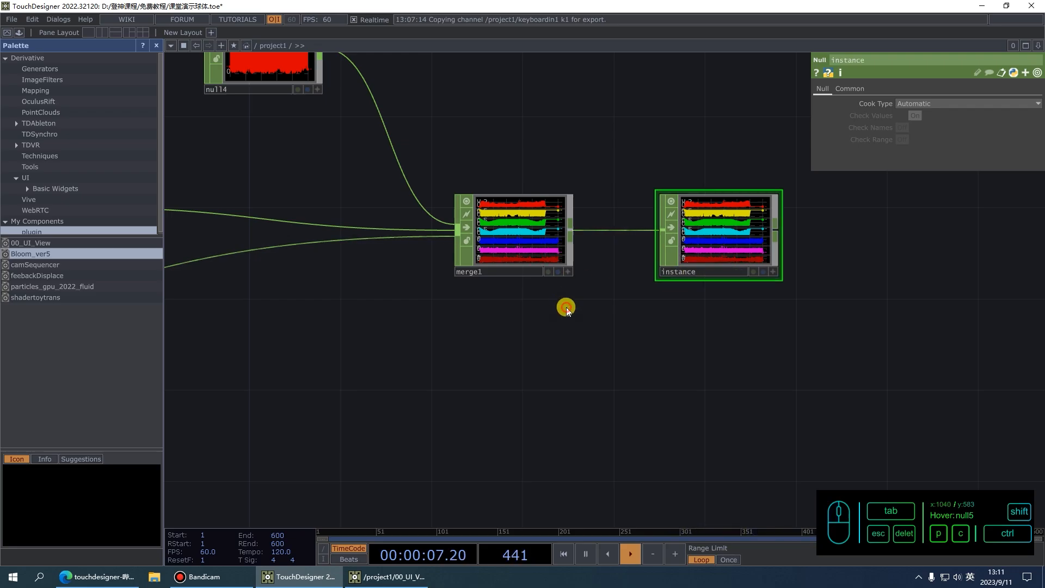
Add a Sphere SOP in the empty area below the merge chain and set its radius to 0.1 on all three axes.
{"action": "scroll", "coordinate": [577, 253], "scroll_direction": "down", "scroll_amount": 8}
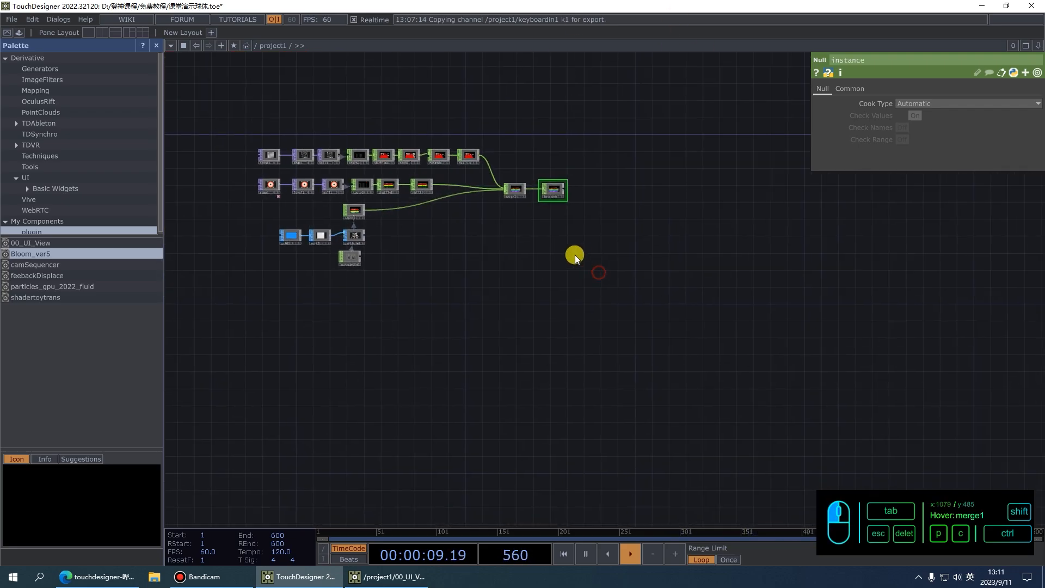
{"action": "scroll", "coordinate": [458, 261], "scroll_direction": "up", "scroll_amount": 2}
{"action": "key", "text": "Tab"}
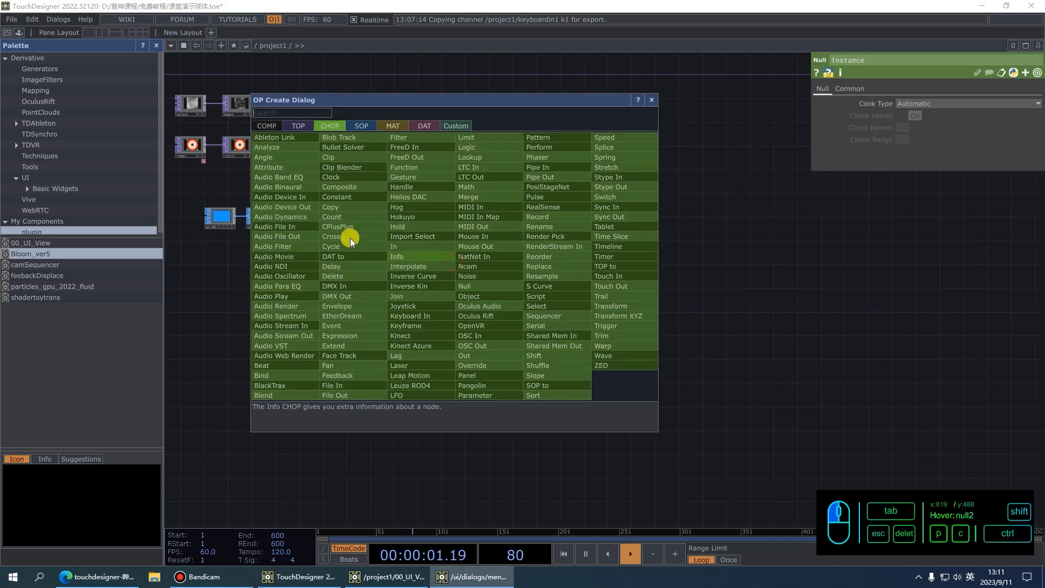
{"action": "left_click", "coordinate": [355, 125]}
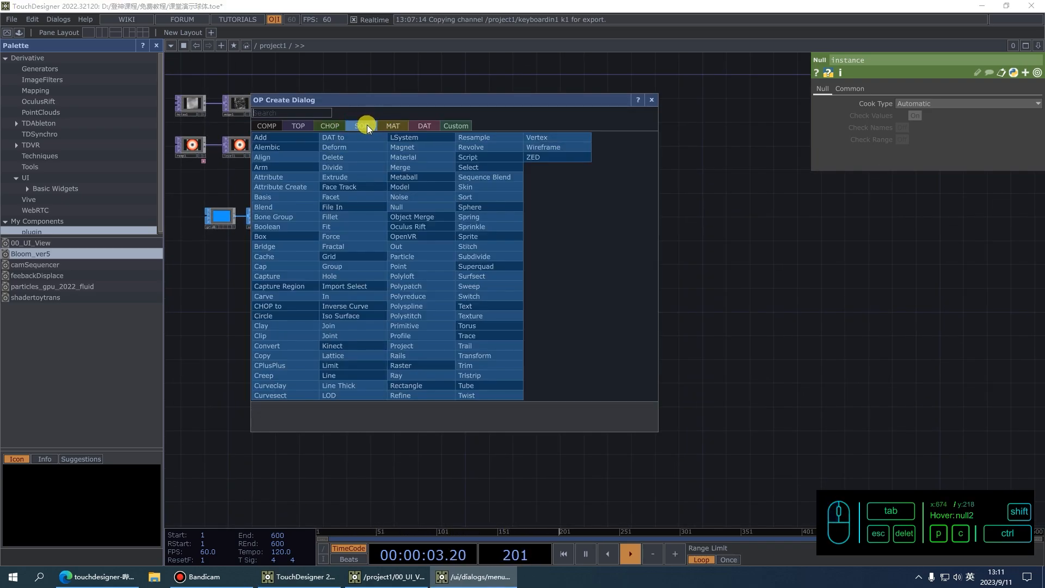
{"action": "type", "text": "spher"}
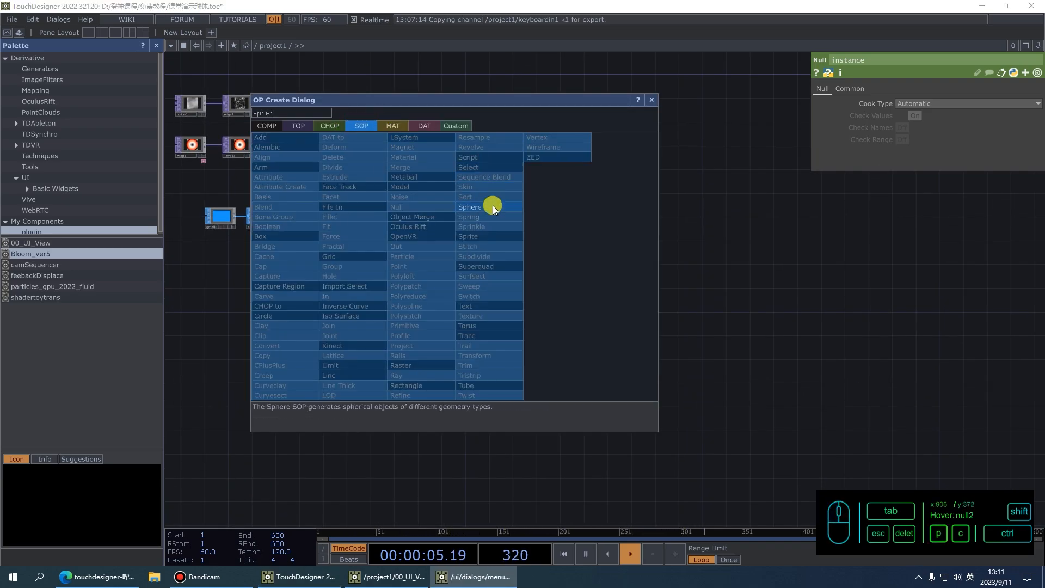
{"action": "left_click", "coordinate": [469, 207]}
{"action": "scroll", "coordinate": [495, 245], "scroll_direction": "up", "scroll_amount": 3}
{"action": "left_click", "coordinate": [497, 233]}
{"action": "scroll", "coordinate": [497, 233], "scroll_direction": "up", "scroll_amount": 4}
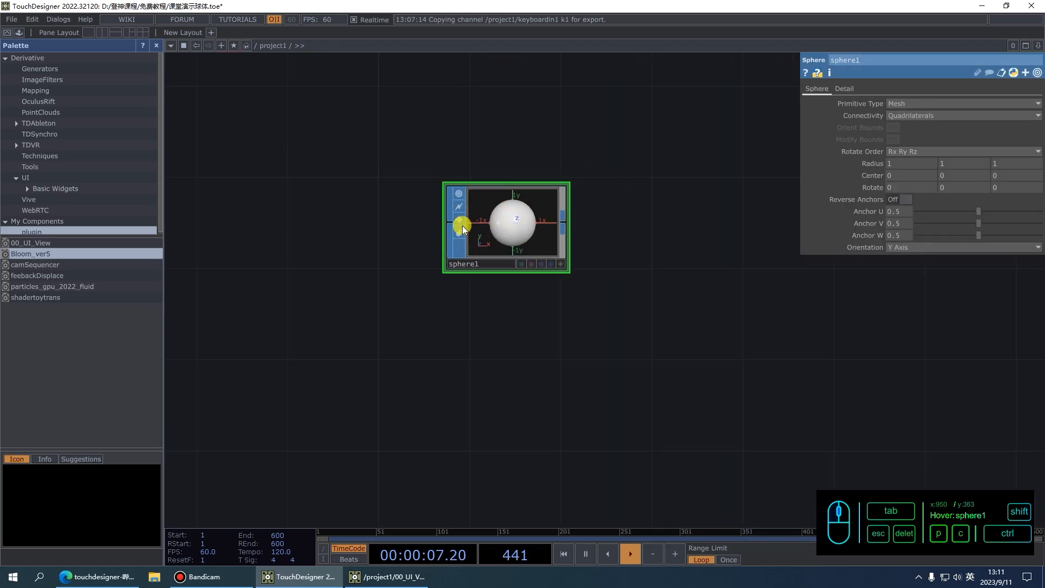
{"action": "middle_click_drag", "start_coordinate": [875, 161], "coordinate": [760, 153]}
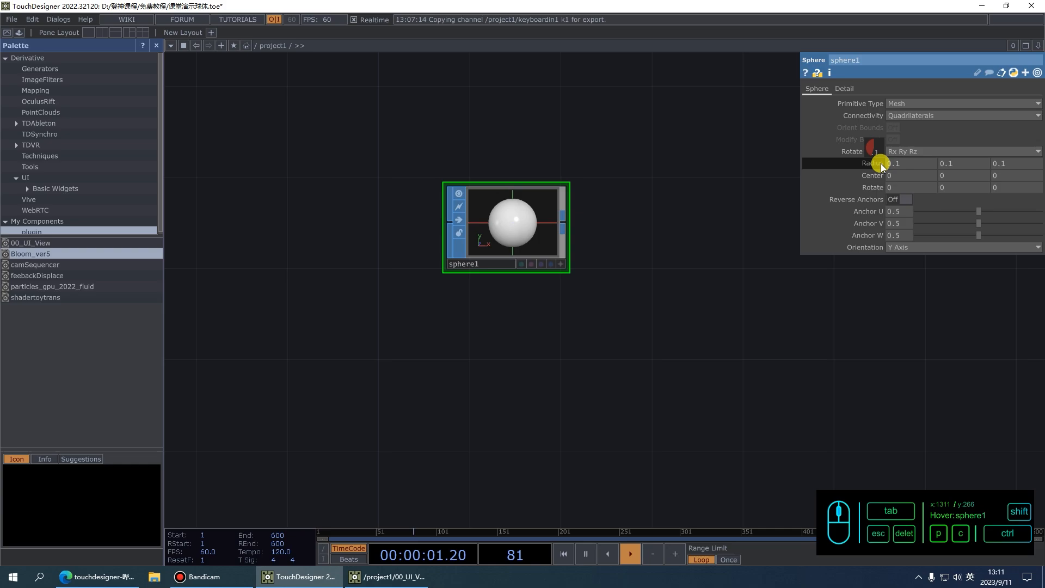
Append a Transform SOP to sphere1, set its uniform scale to 0.6 and space it out from the sphere.
{"action": "right_click", "coordinate": [569, 217]}
{"action": "left_click", "coordinate": [590, 255]}
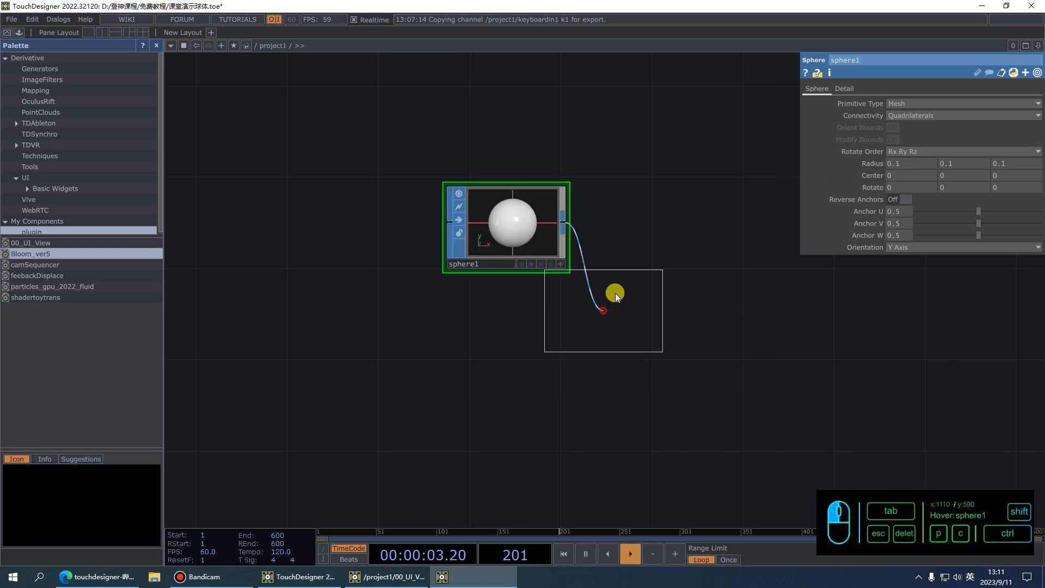
{"action": "left_click", "coordinate": [695, 256]}
{"action": "left_click_drag", "start_coordinate": [707, 304], "coordinate": [658, 297]}
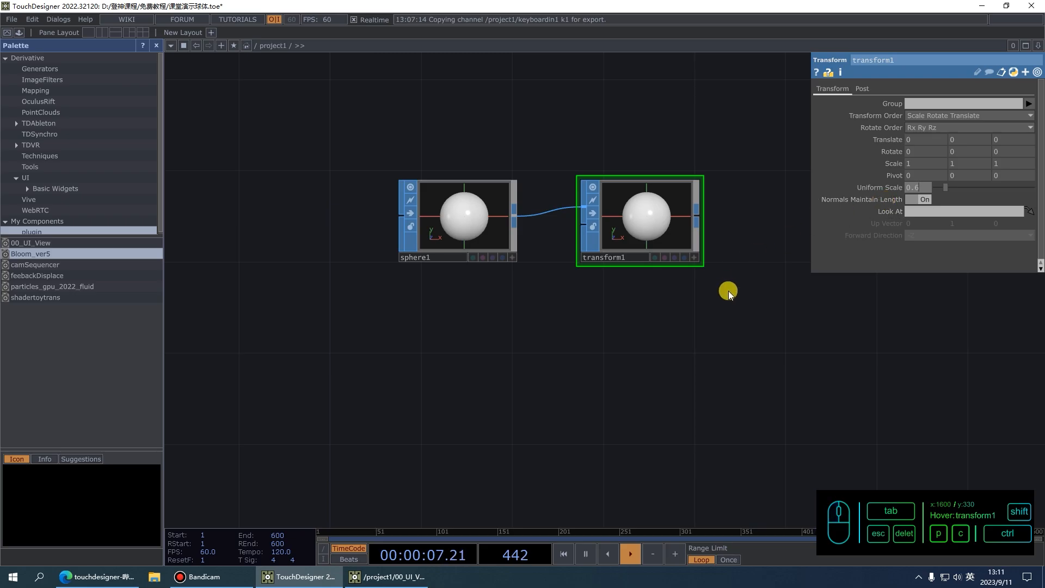
{"action": "left_click_drag", "start_coordinate": [746, 333], "coordinate": [714, 333]}
{"action": "left_click_drag", "start_coordinate": [626, 231], "coordinate": [649, 230]}
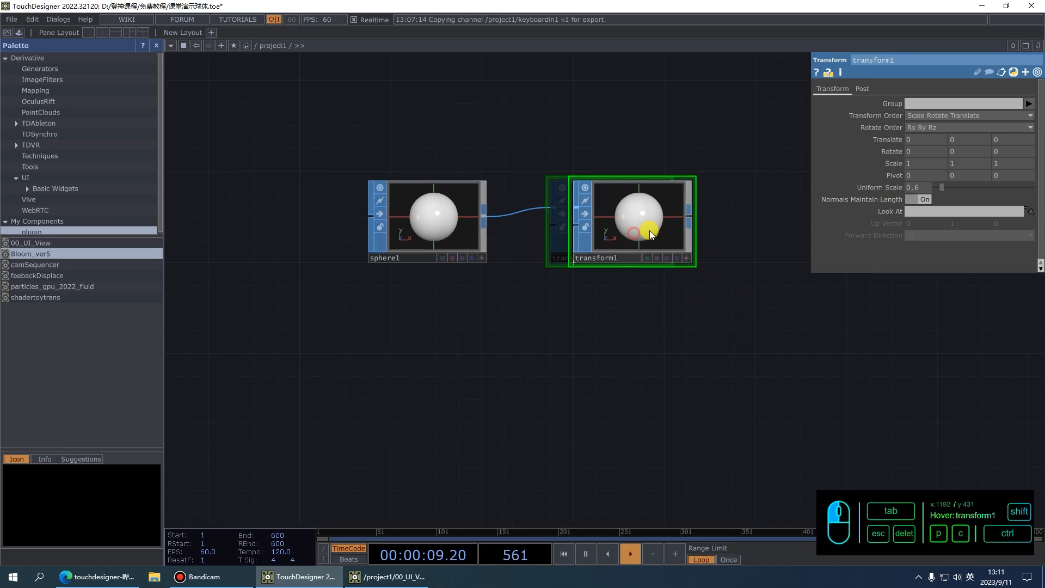
Append a Null SOP to transform1's output.
{"action": "left_click_drag", "start_coordinate": [689, 345], "coordinate": [576, 343]}
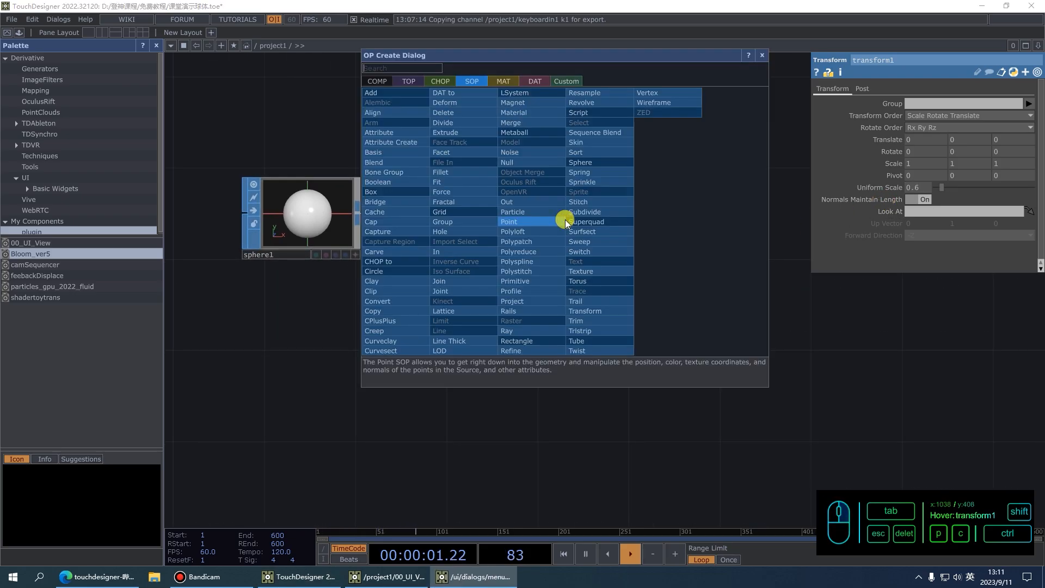
{"action": "left_click", "coordinate": [516, 164]}
{"action": "left_click", "coordinate": [702, 228]}
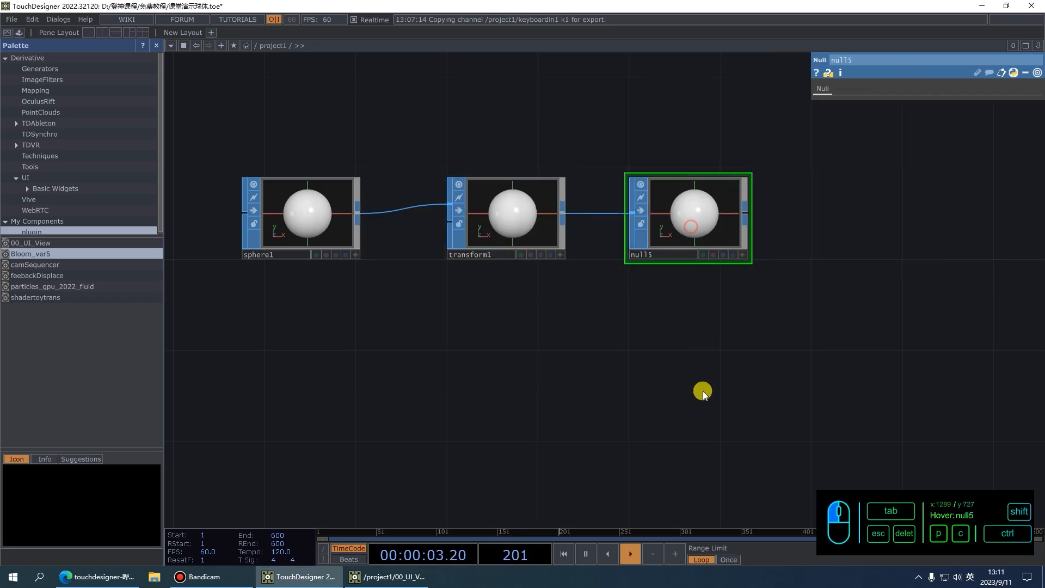
Append a Geometry COMP to null5's output.
{"action": "right_click", "coordinate": [599, 203]}
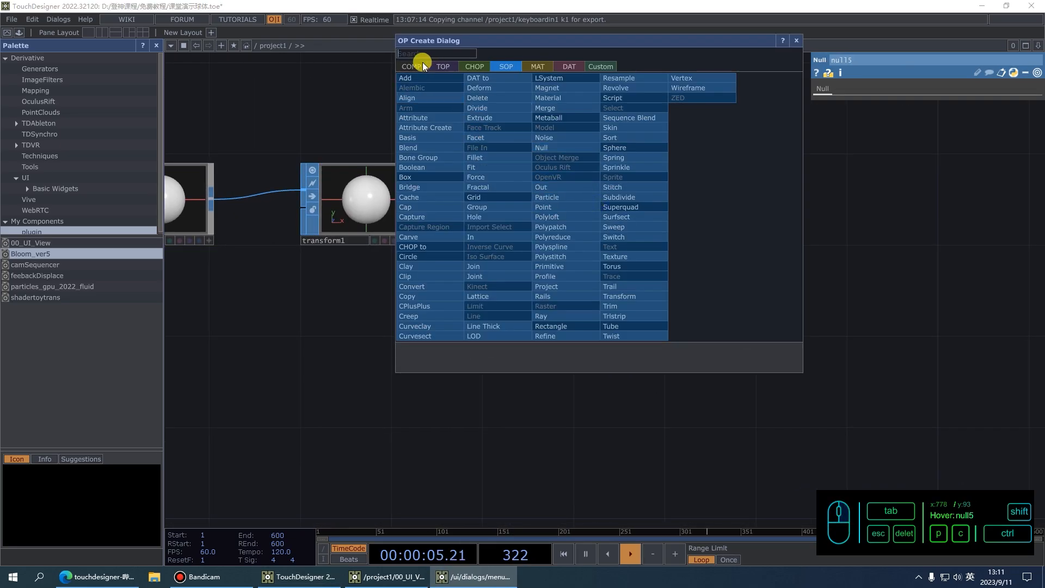
{"action": "left_click", "coordinate": [437, 158]}
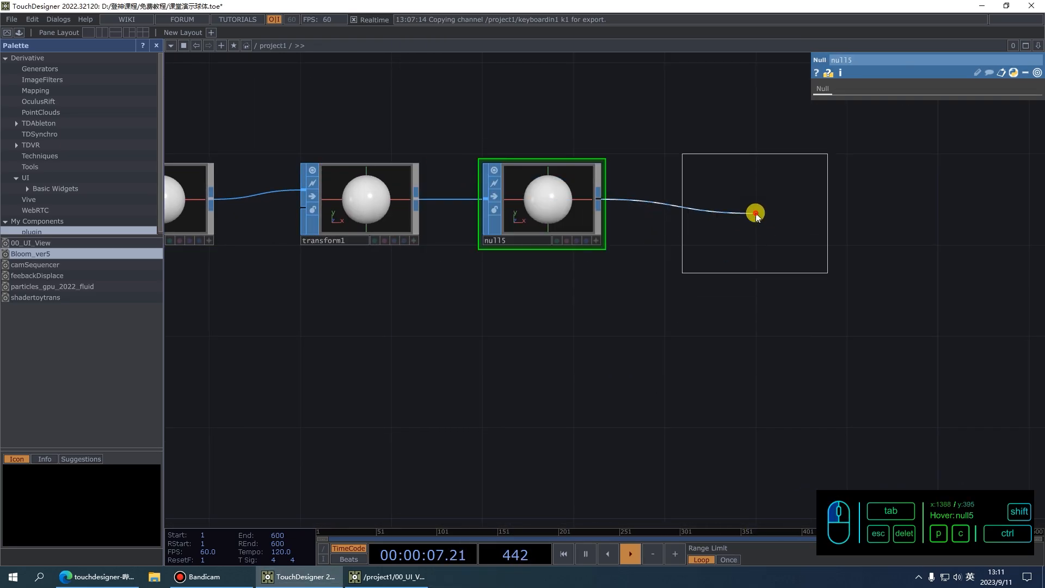
{"action": "left_click", "coordinate": [755, 214]}
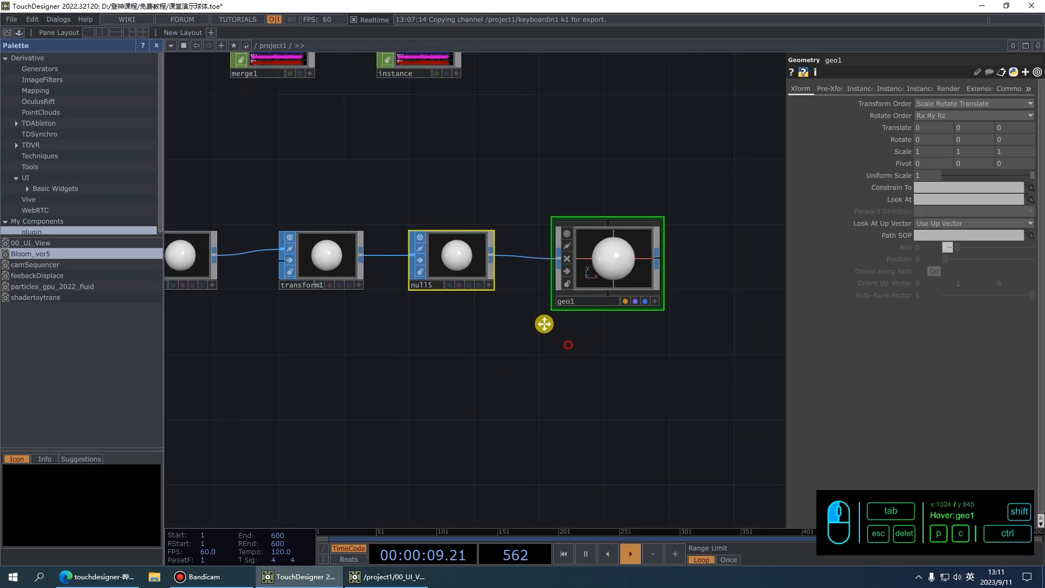
{"action": "left_click_drag", "start_coordinate": [545, 323], "coordinate": [525, 305]}
Add a Render TOP in the empty area beyond geo1.
{"action": "left_click_drag", "start_coordinate": [643, 350], "coordinate": [457, 365]}
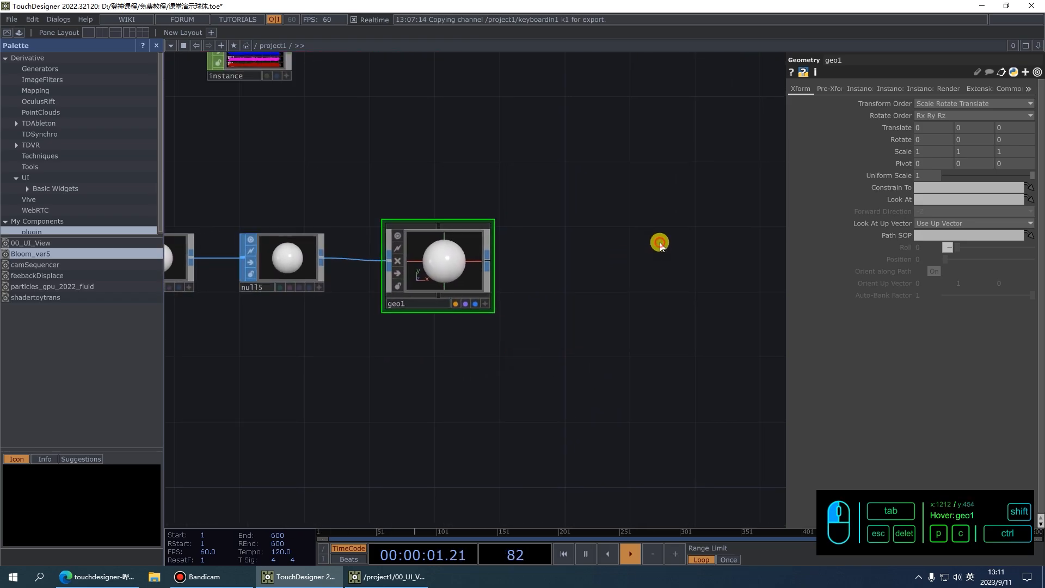
{"action": "key", "text": "Tab"}
{"action": "left_click", "coordinate": [506, 105]}
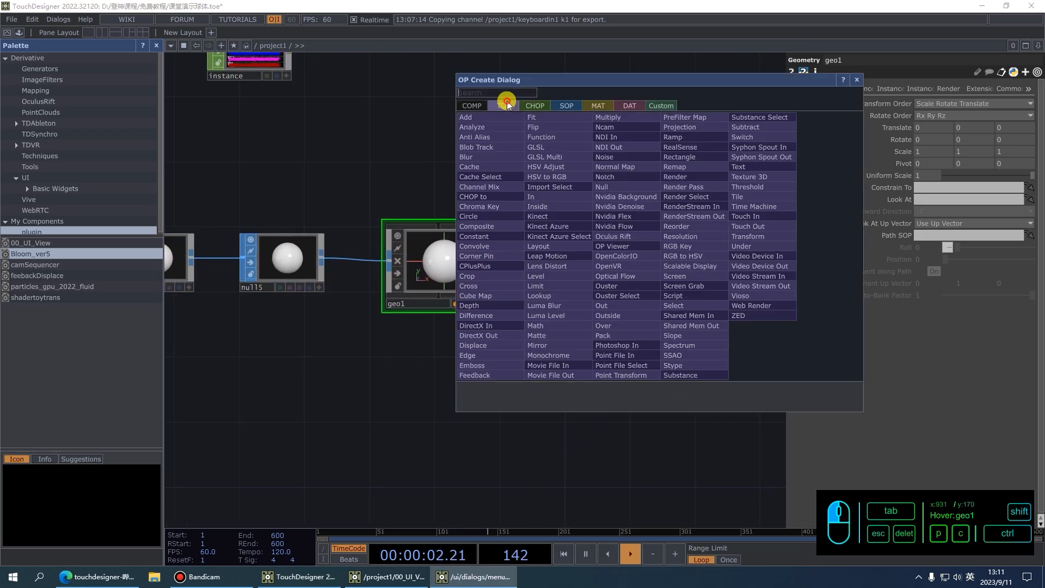
{"action": "left_click", "coordinate": [691, 176]}
{"action": "left_click", "coordinate": [626, 267]}
Add a Camera COMP above geo1.
{"action": "key", "text": "Tab"}
{"action": "type", "text": "ca"}
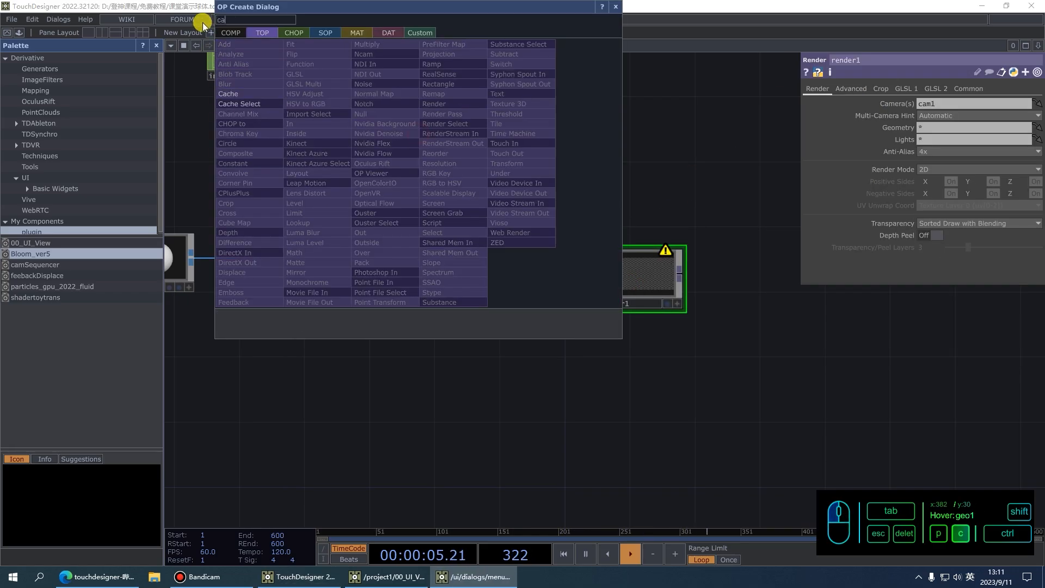
{"action": "left_click", "coordinate": [230, 32]}
{"action": "left_click", "coordinate": [250, 85]}
{"action": "left_click", "coordinate": [454, 153]}
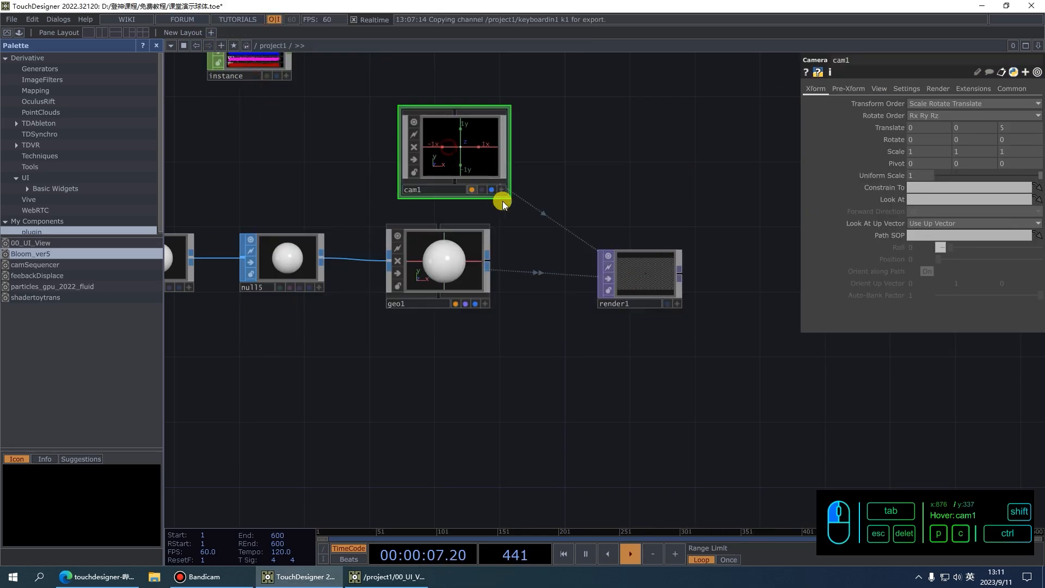
Append a Null TOP to render1, placed well away from it, and display its image as the network background.
{"action": "left_click_drag", "start_coordinate": [576, 139], "coordinate": [543, 131]}
{"action": "key", "text": "Tab"}
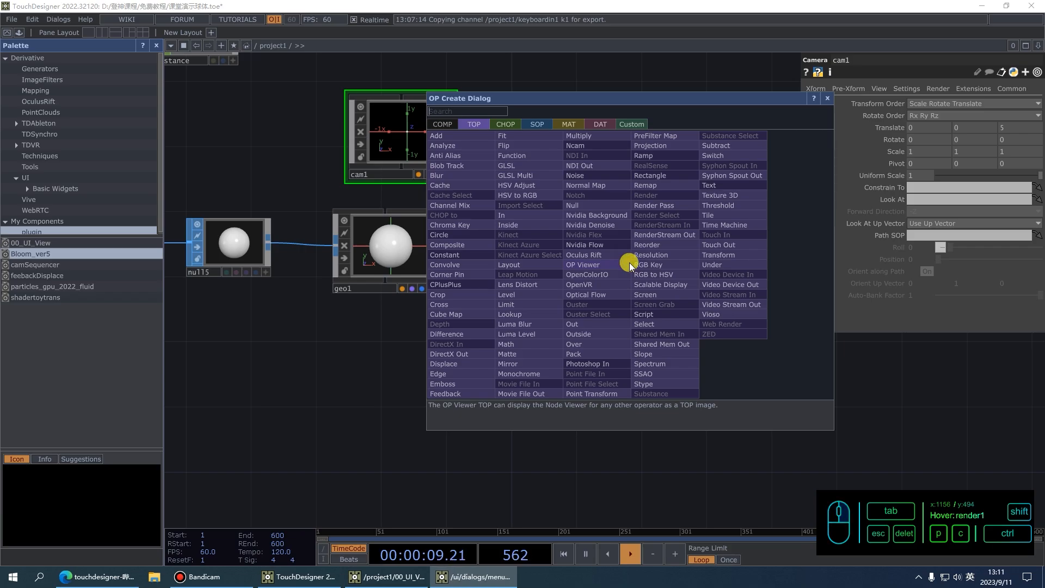
{"action": "left_click", "coordinate": [577, 206]}
{"action": "left_click", "coordinate": [744, 263]}
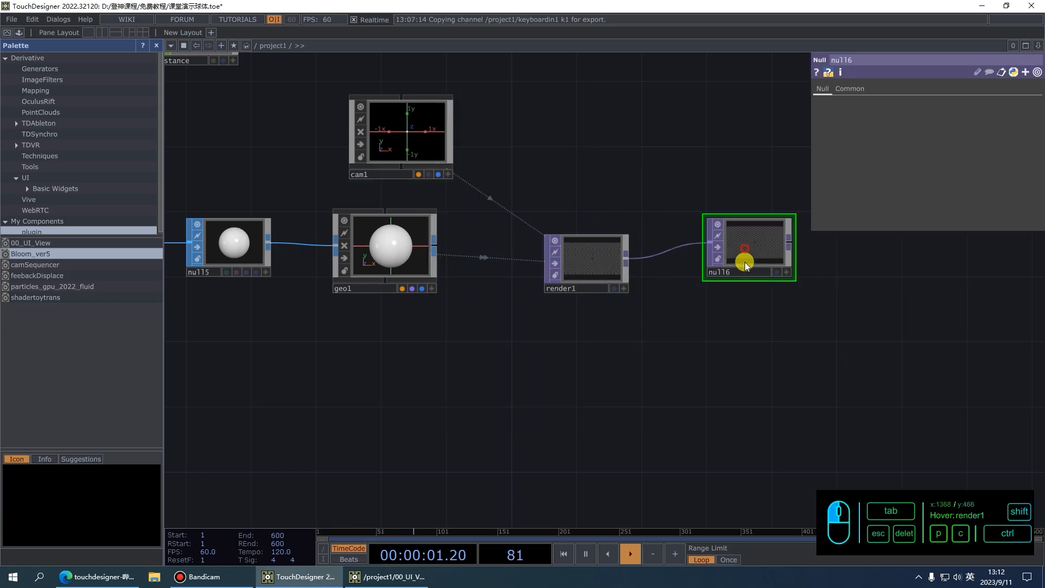
{"action": "left_click_drag", "start_coordinate": [670, 253], "coordinate": [776, 253]}
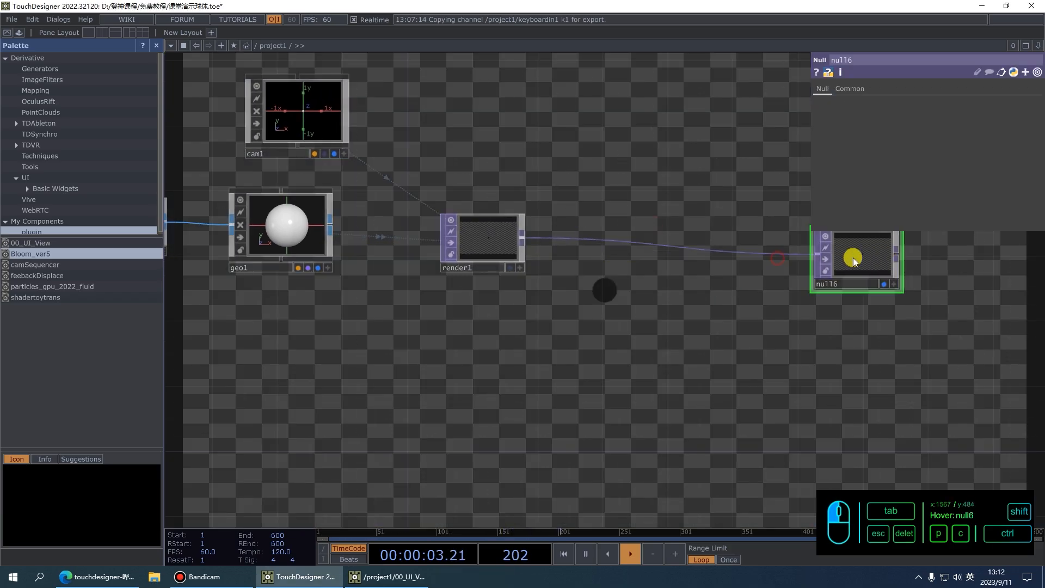
Turn on instancing for geo1 and assign the instance CHOP as its default instance operator.
{"action": "scroll", "coordinate": [854, 257], "scroll_direction": "down", "scroll_amount": 3}
{"action": "left_click_drag", "start_coordinate": [415, 328], "coordinate": [534, 366]}
{"action": "left_click_drag", "start_coordinate": [663, 407], "coordinate": [579, 388]}
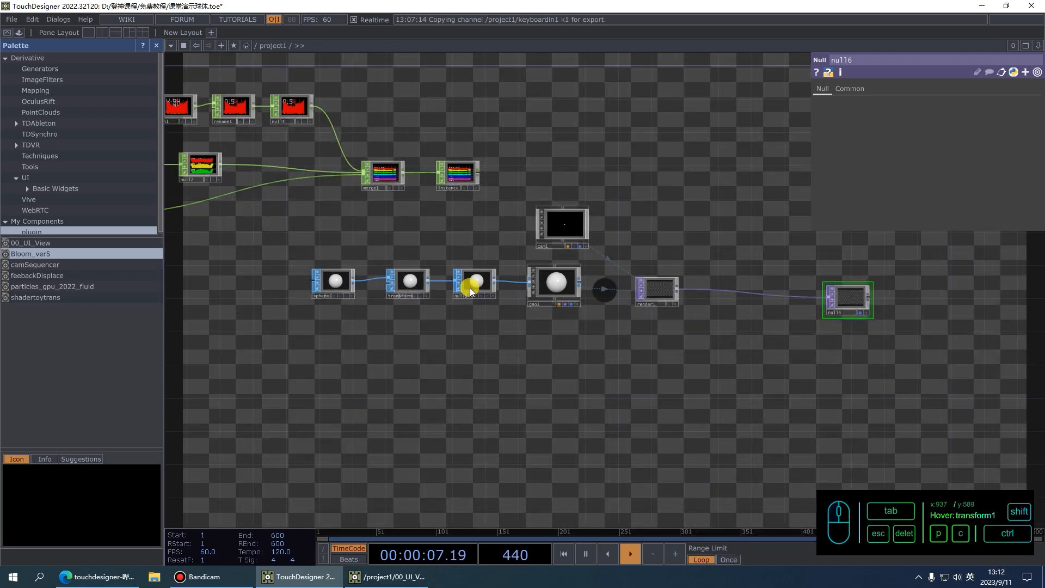
{"action": "left_click", "coordinate": [558, 288]}
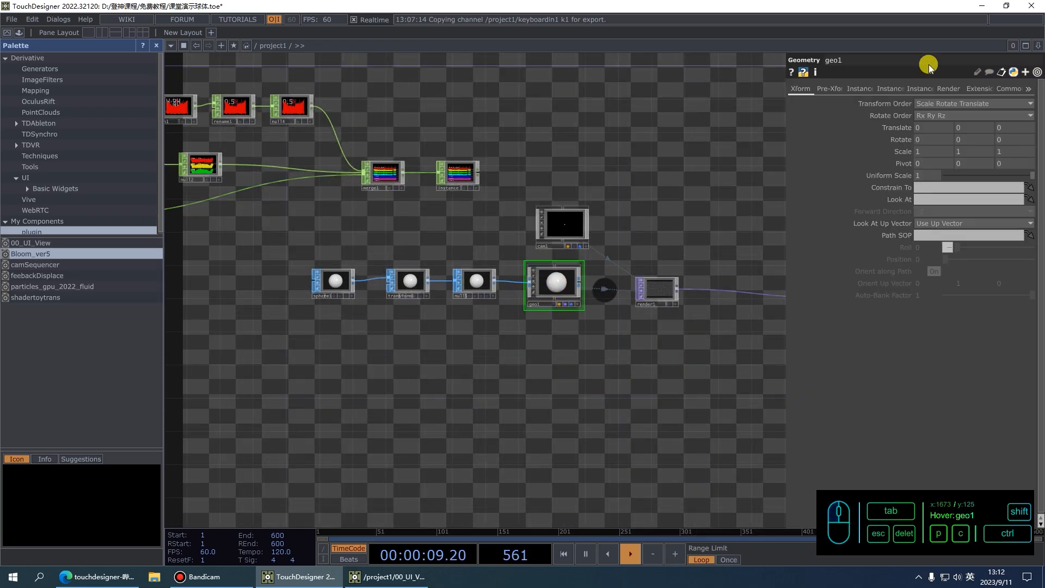
{"action": "left_click", "coordinate": [927, 103]}
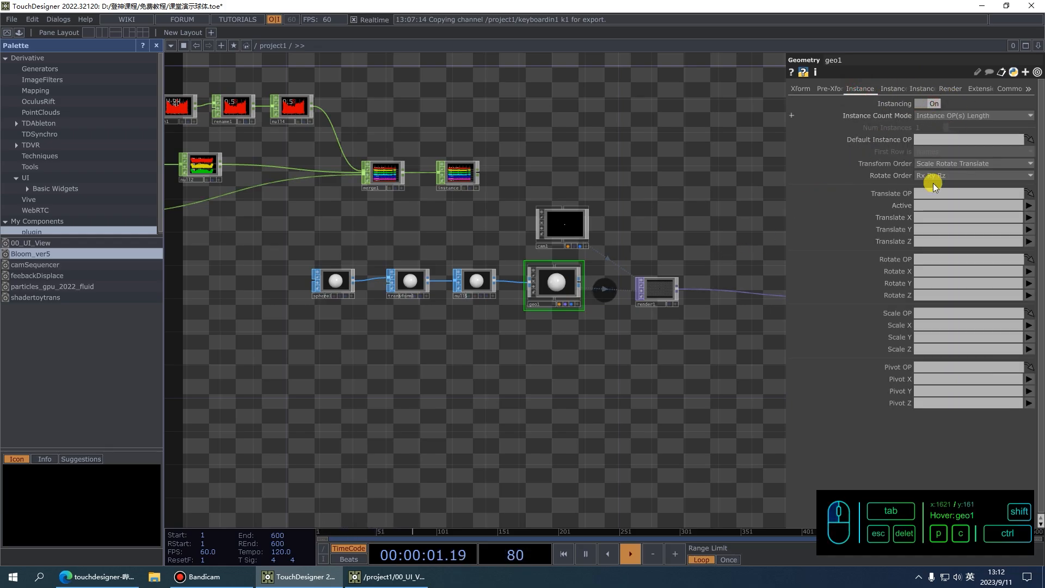
{"action": "scroll", "coordinate": [473, 168], "scroll_direction": "up", "scroll_amount": 5}
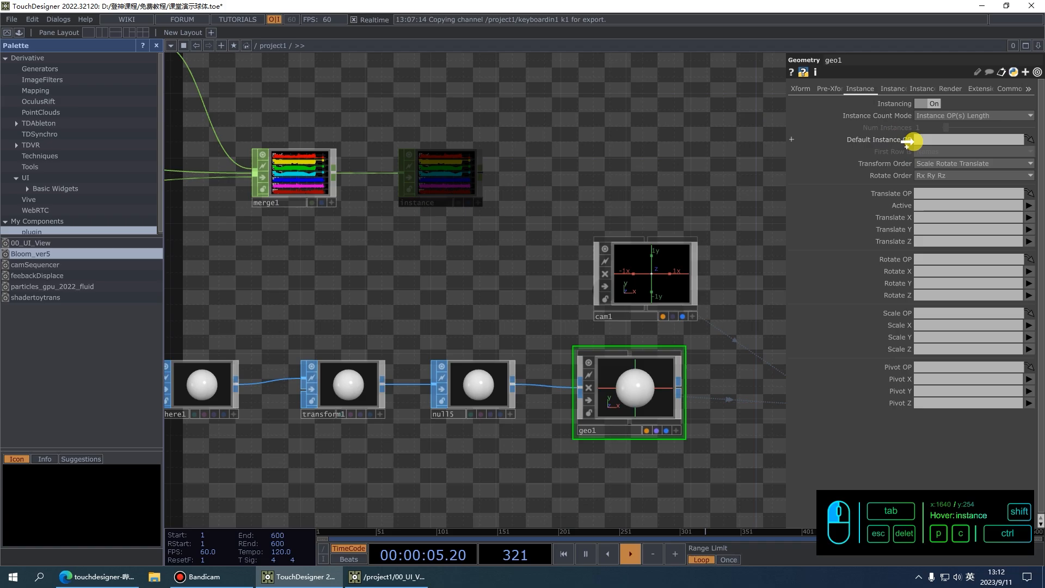
Map geo1's instance Translate X, Y and Z to the channels tx, ty and tz.
{"action": "left_click_drag", "start_coordinate": [665, 164], "coordinate": [602, 113]}
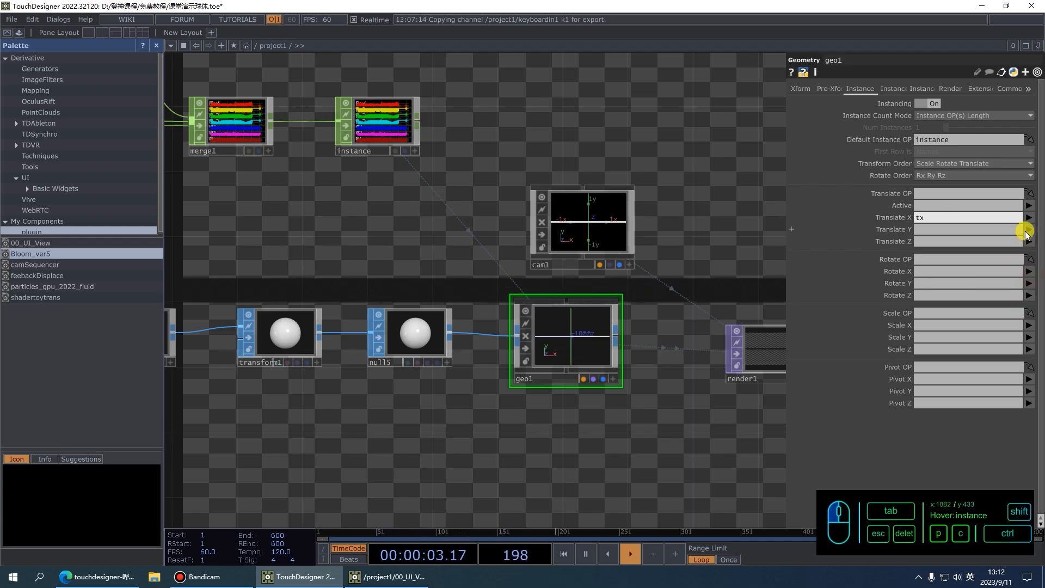
{"action": "left_click", "coordinate": [1032, 295]}
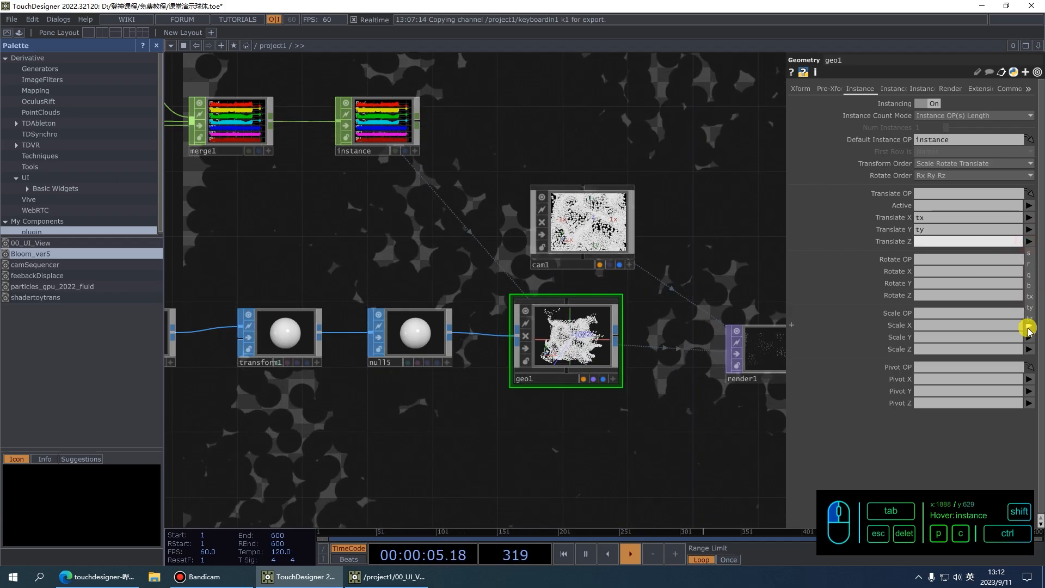
{"action": "left_click", "coordinate": [1030, 320]}
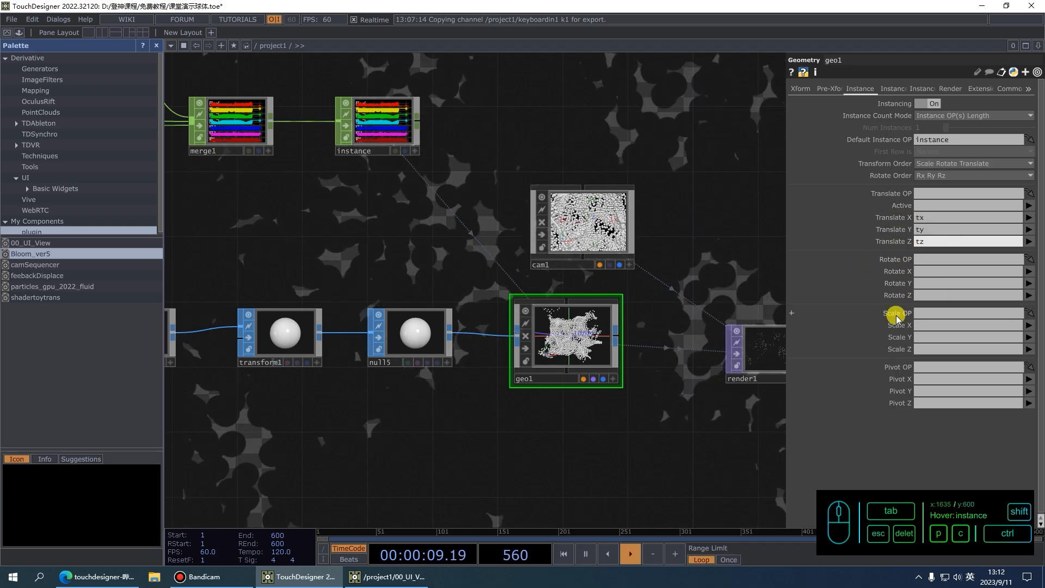
Map geo1's instance Scale X, Y and Z to the channel s.
{"action": "left_click", "coordinate": [928, 326]}
{"action": "type", "text": "s"}
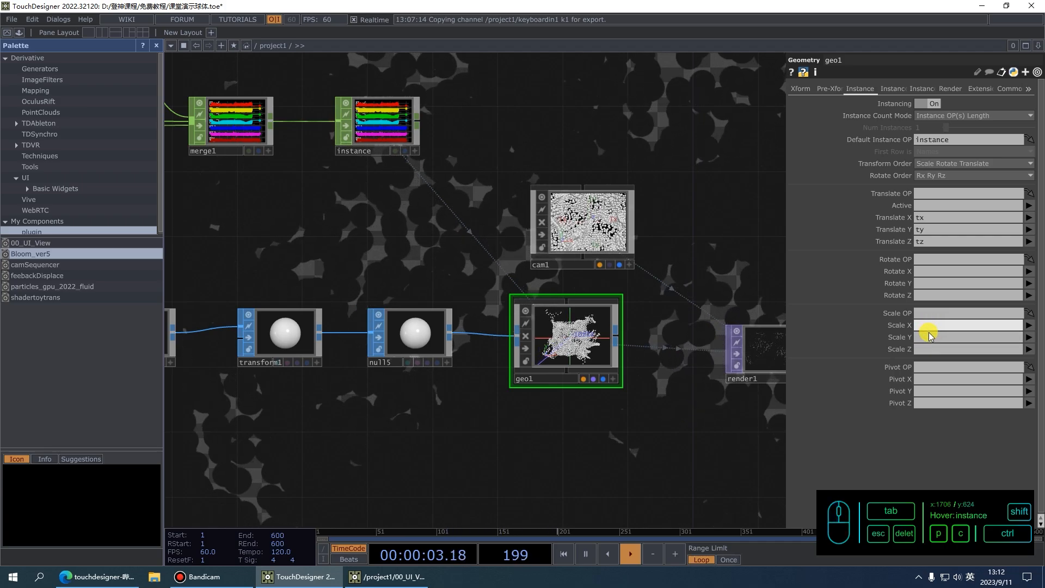
{"action": "key", "text": "Return"}
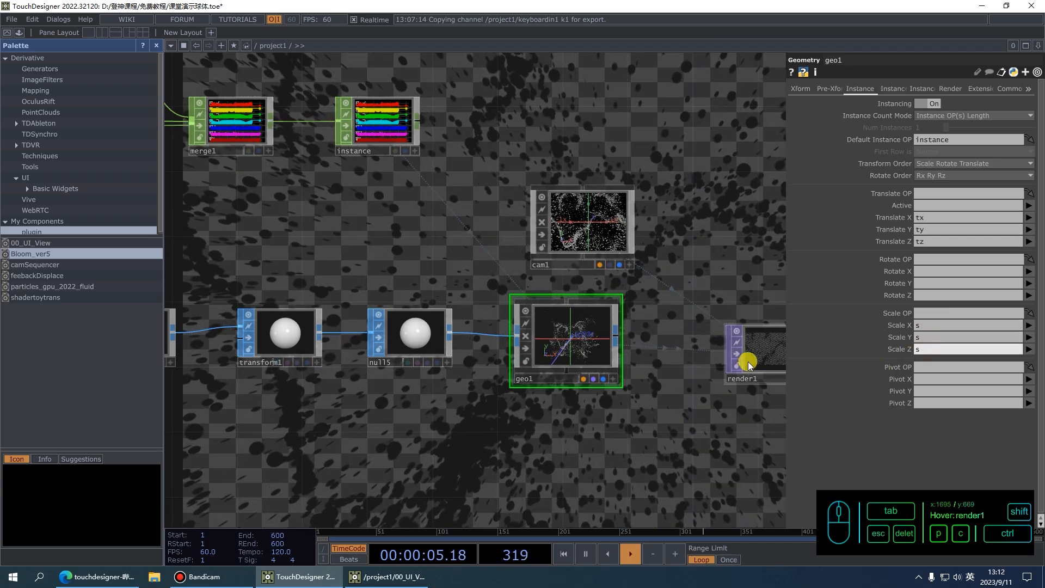
{"action": "left_click", "coordinate": [747, 362]}
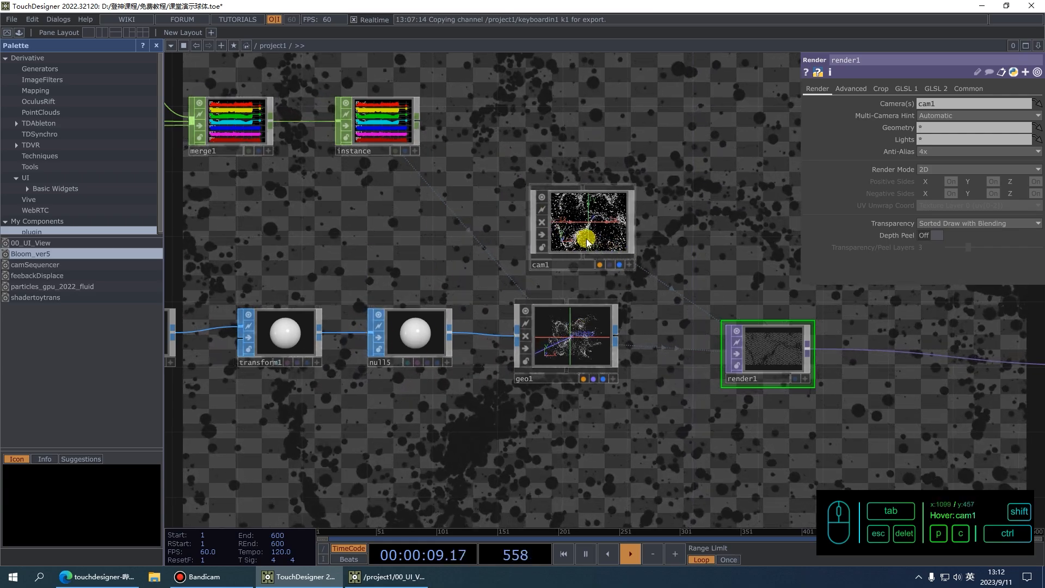
Map geo1's instance colour R, G and B to the channels r, g and b.
{"action": "left_click", "coordinate": [555, 340]}
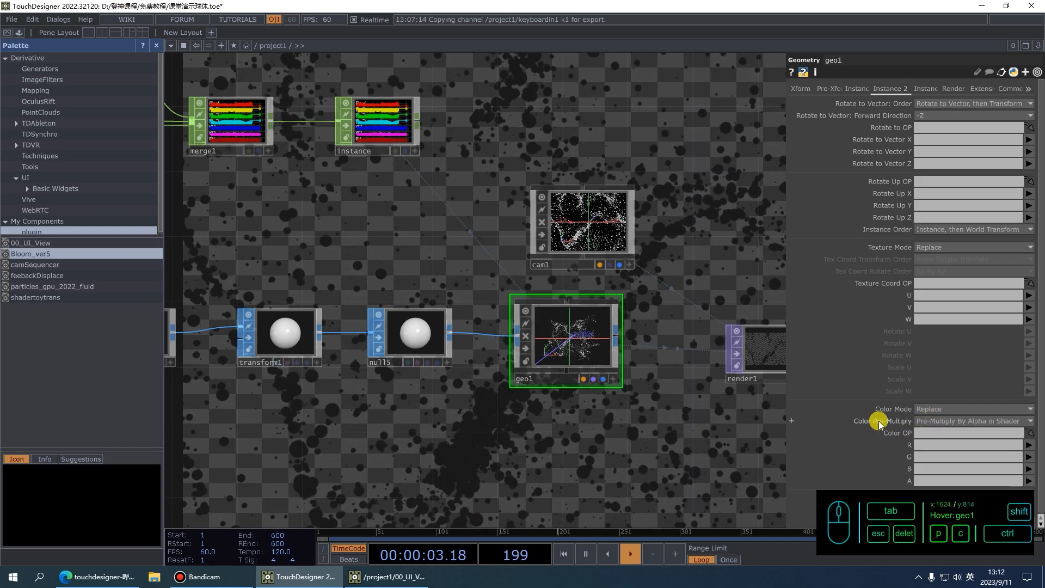
{"action": "left_click", "coordinate": [926, 445]}
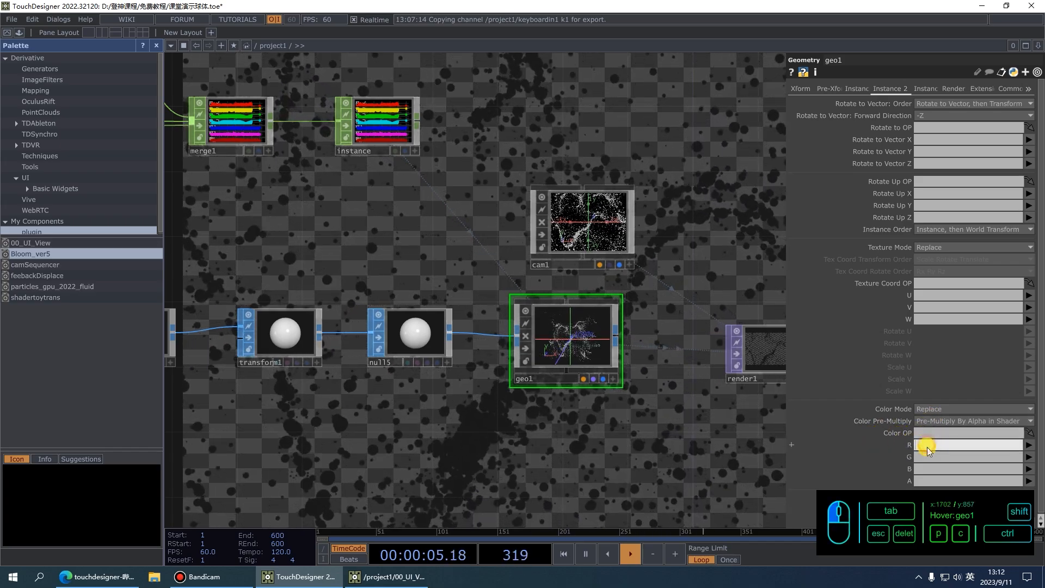
{"action": "type", "text": "r"}
{"action": "left_click", "coordinate": [928, 456]}
{"action": "type", "text": "g"}
{"action": "left_click", "coordinate": [926, 467]}
{"action": "type", "text": "b"}
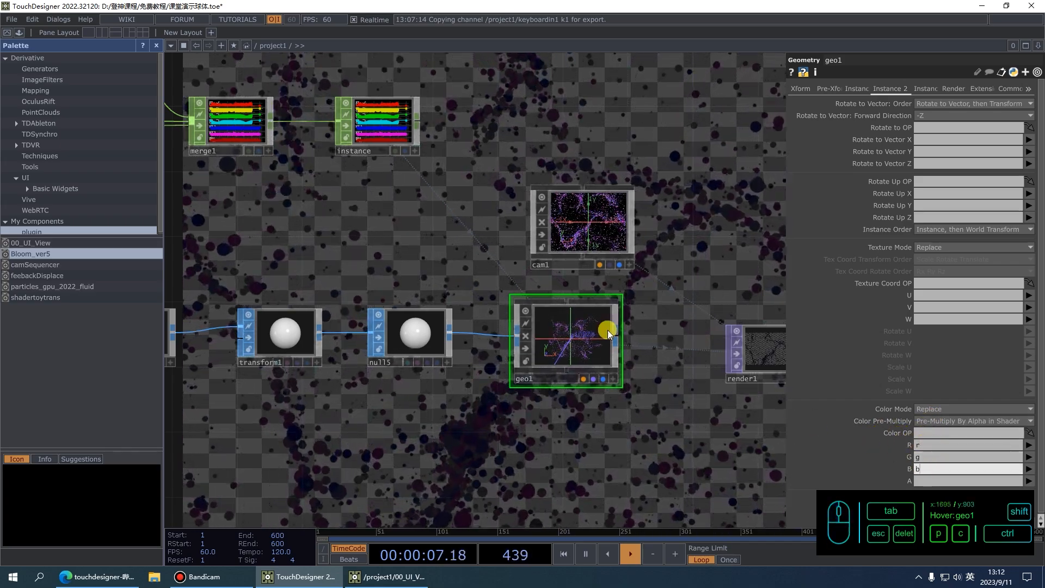
Add a PBR material to the network directly below geo1.
{"action": "scroll", "coordinate": [607, 304], "scroll_direction": "down", "scroll_amount": 3}
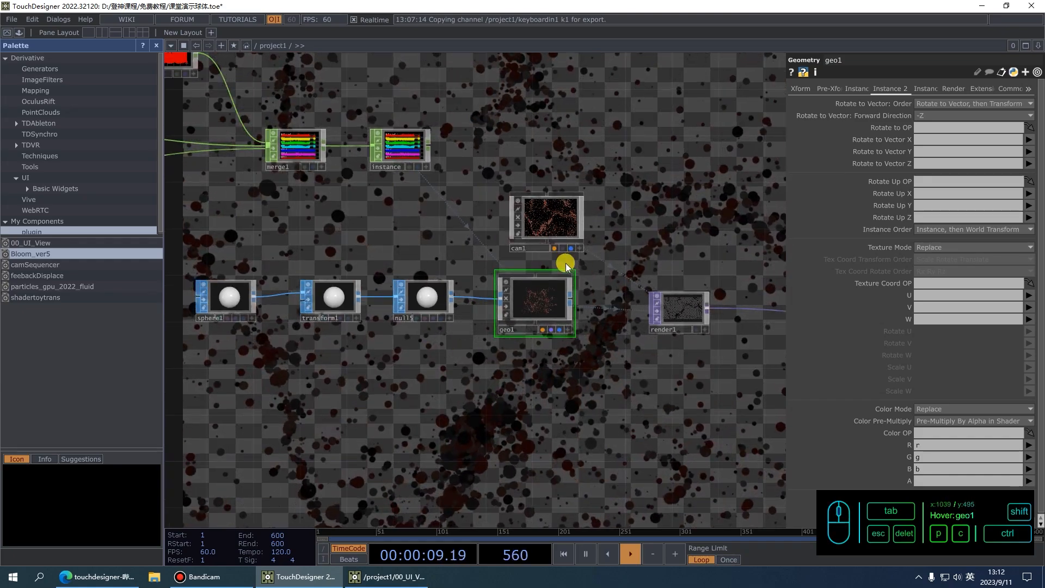
{"action": "left_click_drag", "start_coordinate": [668, 309], "coordinate": [668, 297]}
{"action": "left_click_drag", "start_coordinate": [523, 374], "coordinate": [294, 362]}
{"action": "left_click_drag", "start_coordinate": [702, 319], "coordinate": [704, 296]}
{"action": "left_click_drag", "start_coordinate": [517, 347], "coordinate": [598, 343]}
{"action": "left_click_drag", "start_coordinate": [400, 217], "coordinate": [389, 205]}
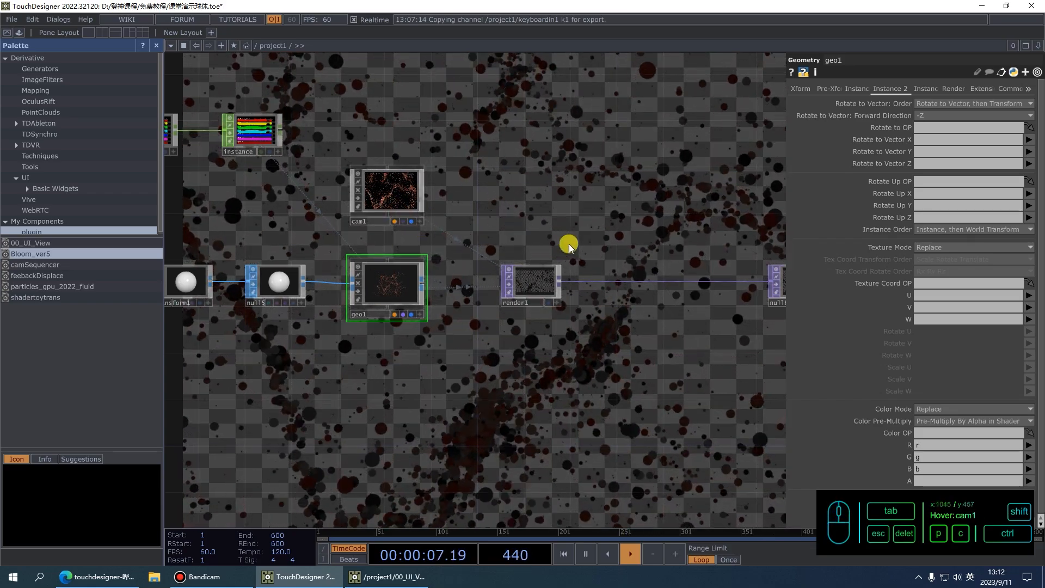
{"action": "left_click_drag", "start_coordinate": [396, 421], "coordinate": [422, 373]}
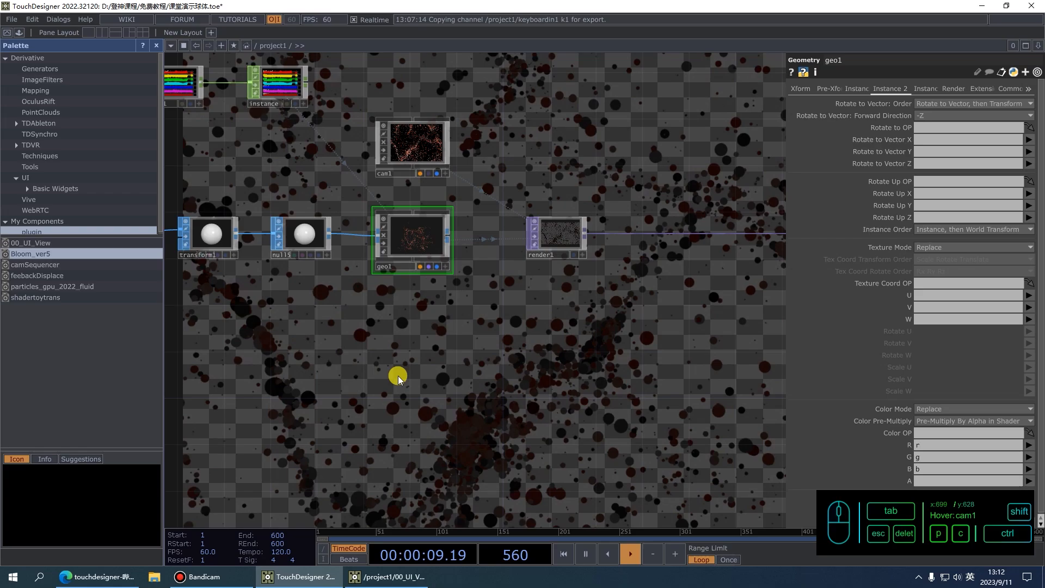
{"action": "key", "text": "Tab"}
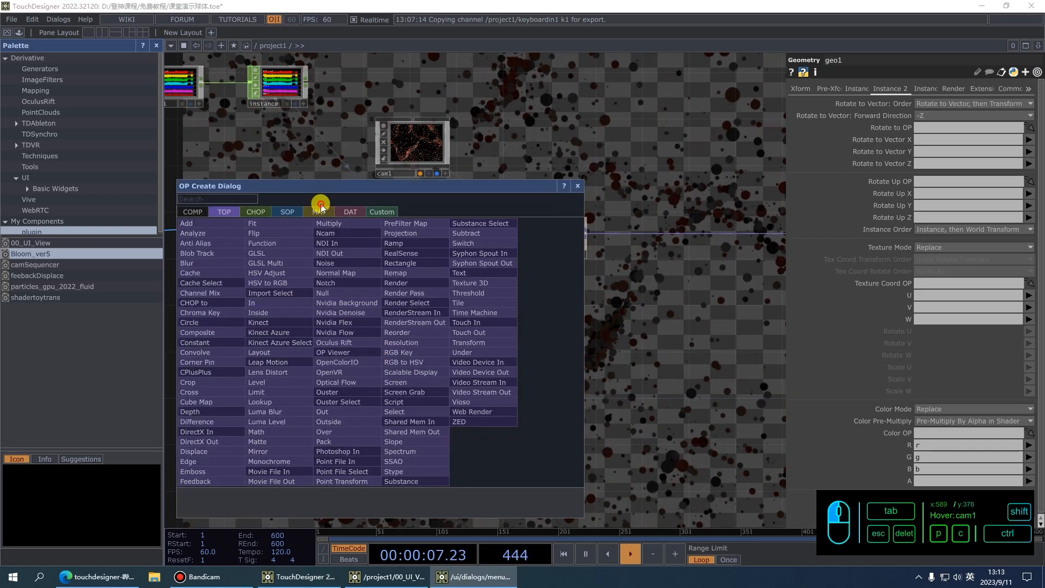
{"action": "left_click", "coordinate": [319, 211]}
{"action": "left_click", "coordinate": [213, 295]}
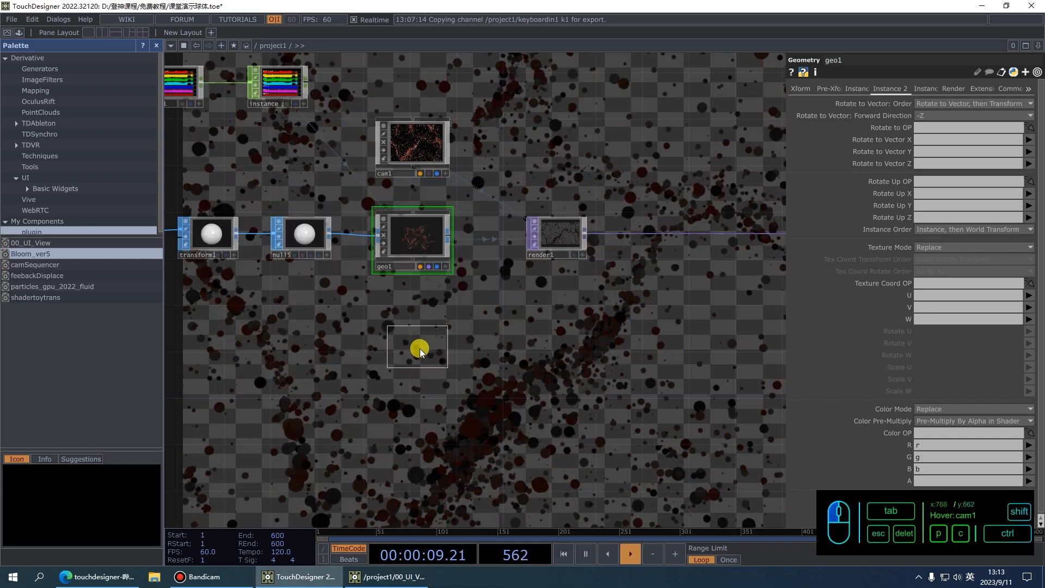
{"action": "left_click", "coordinate": [409, 311]}
{"action": "scroll", "coordinate": [423, 324], "scroll_direction": "up", "scroll_amount": 3}
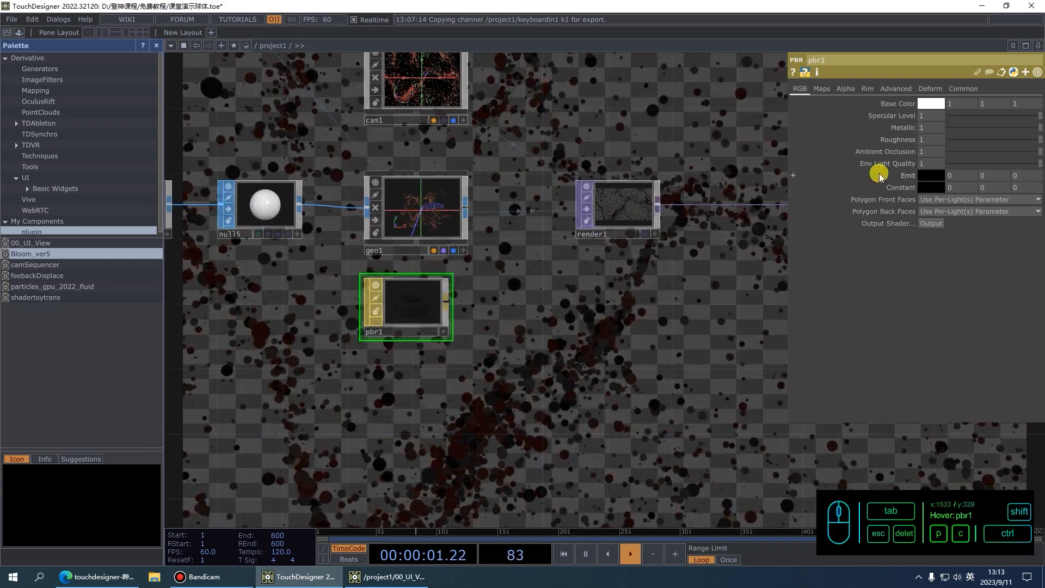
Set the PBR material's Metallic to 0, Roughness to 0.235 and Ambient Occlusion to 1.8.
{"action": "left_click_drag", "start_coordinate": [974, 124], "coordinate": [875, 125]}
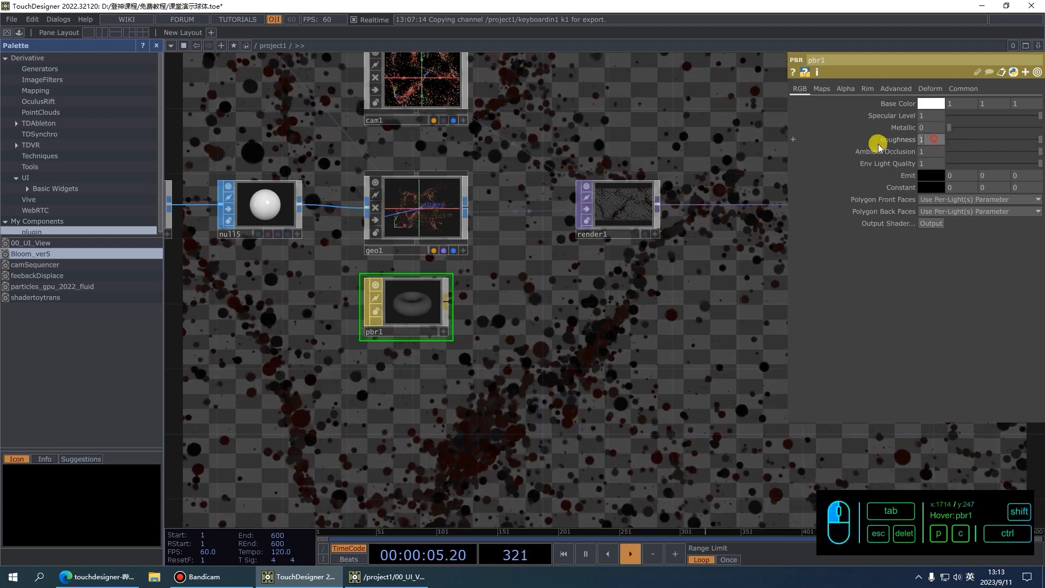
{"action": "type", "text": "0."}
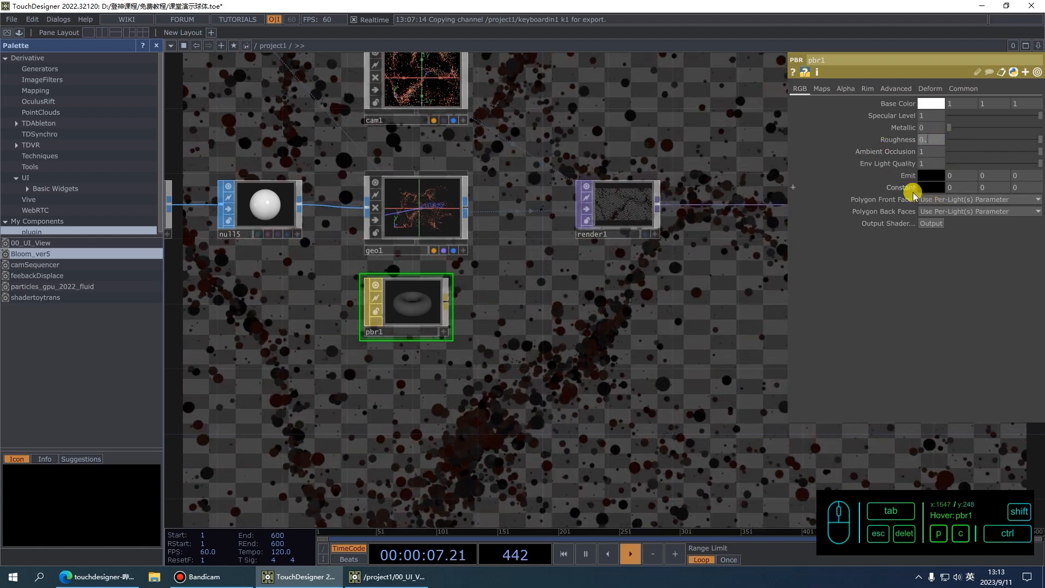
{"action": "type", "text": "235"}
{"action": "key", "text": "Return"}
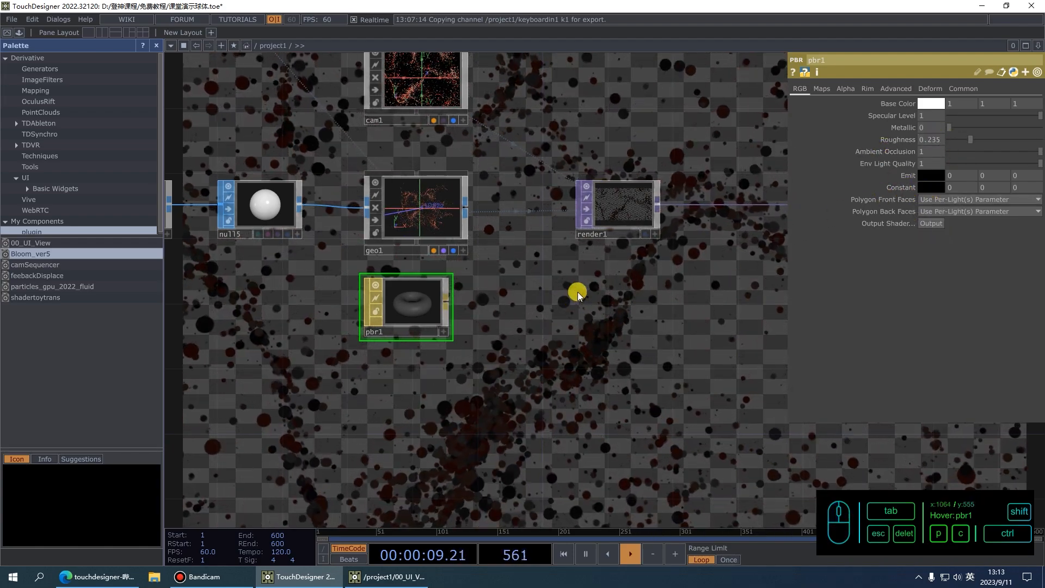
{"action": "type", "text": "1.8"}
{"action": "key", "text": "Return"}
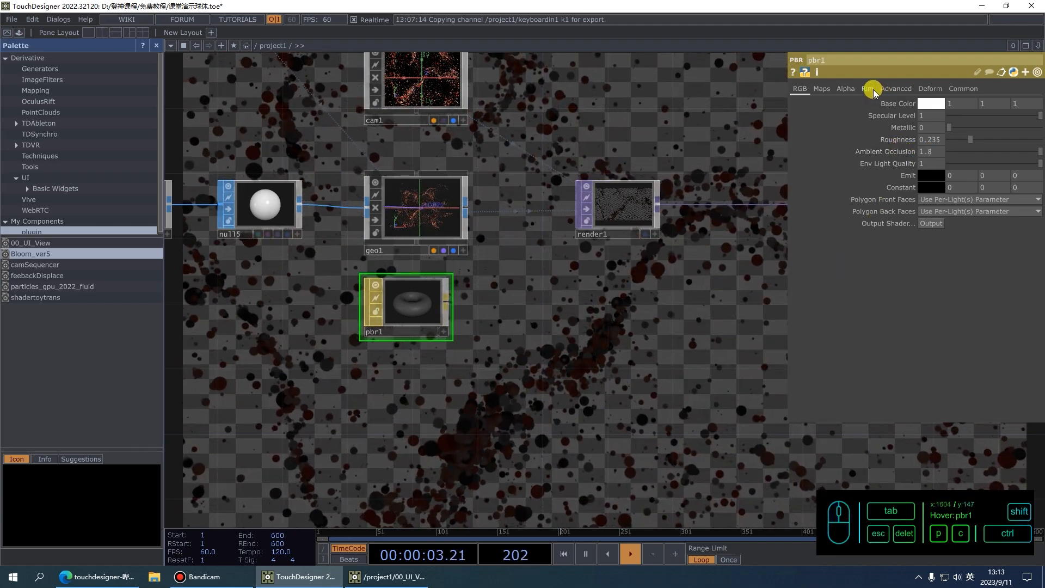
Enable Rim Light 1 on pbr1 with a pure white rim colour and a Rim Width of 0.25.
{"action": "left_click", "coordinate": [868, 88]}
{"action": "left_click", "coordinate": [932, 103]}
{"action": "left_click", "coordinate": [930, 126]}
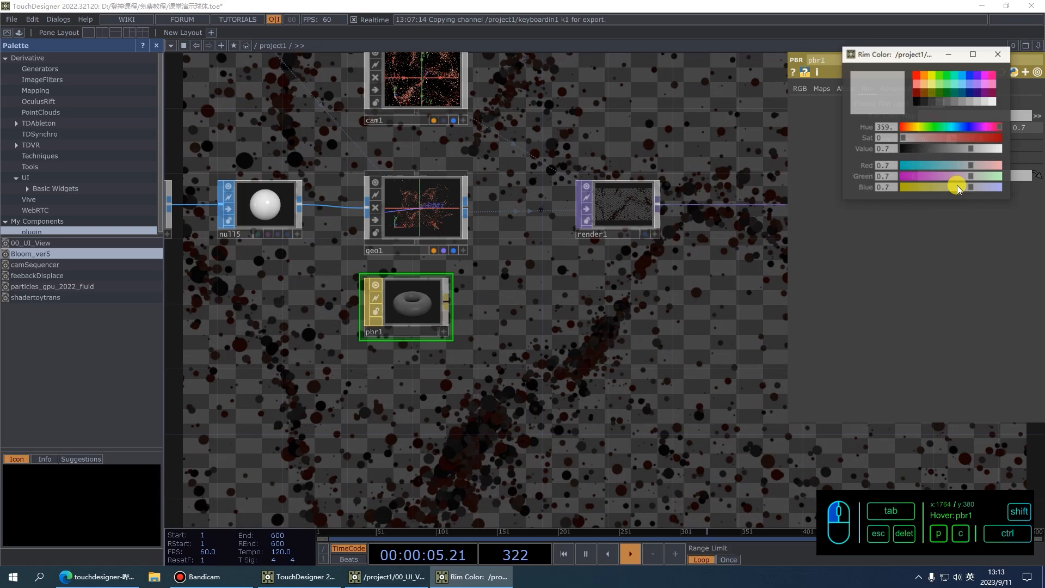
{"action": "left_click_drag", "start_coordinate": [971, 148], "coordinate": [1002, 149]}
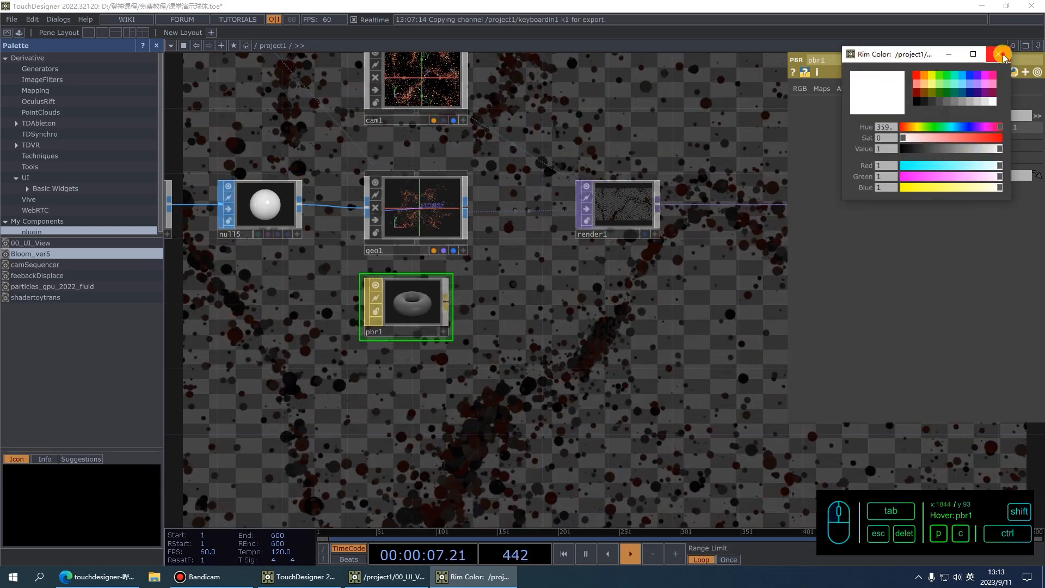
{"action": "left_click", "coordinate": [1002, 53]}
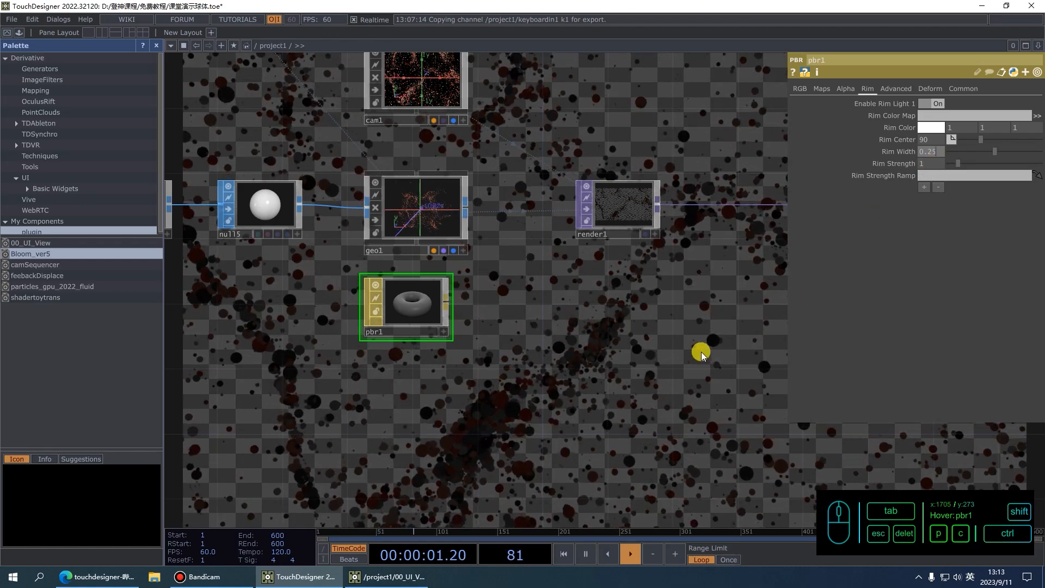
Assign pbr1 as the Material of geo1.
{"action": "left_click_drag", "start_coordinate": [414, 303], "coordinate": [419, 227]}
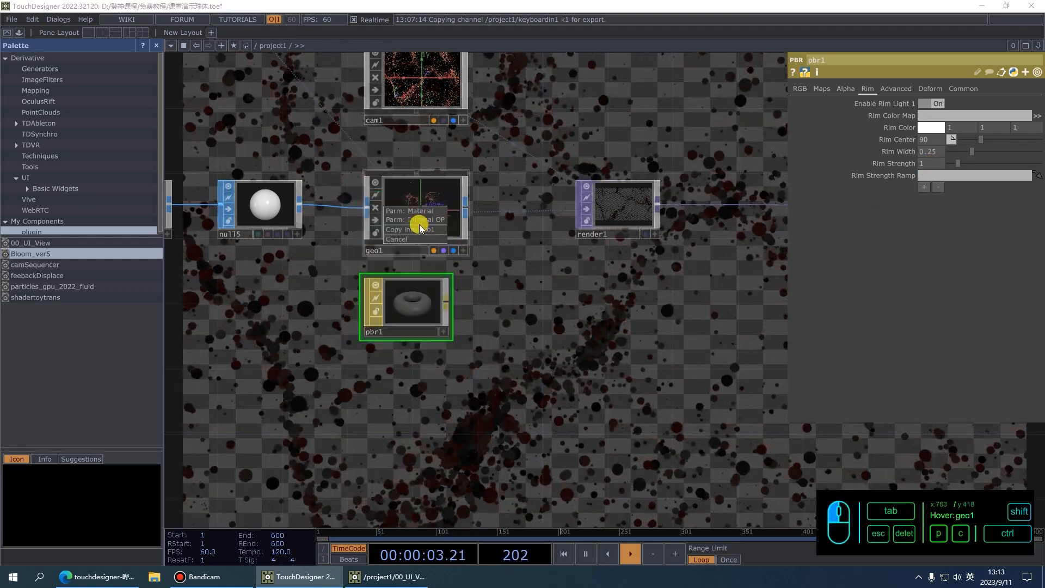
{"action": "left_click", "coordinate": [432, 211]}
{"action": "left_click_drag", "start_coordinate": [581, 332], "coordinate": [597, 302]}
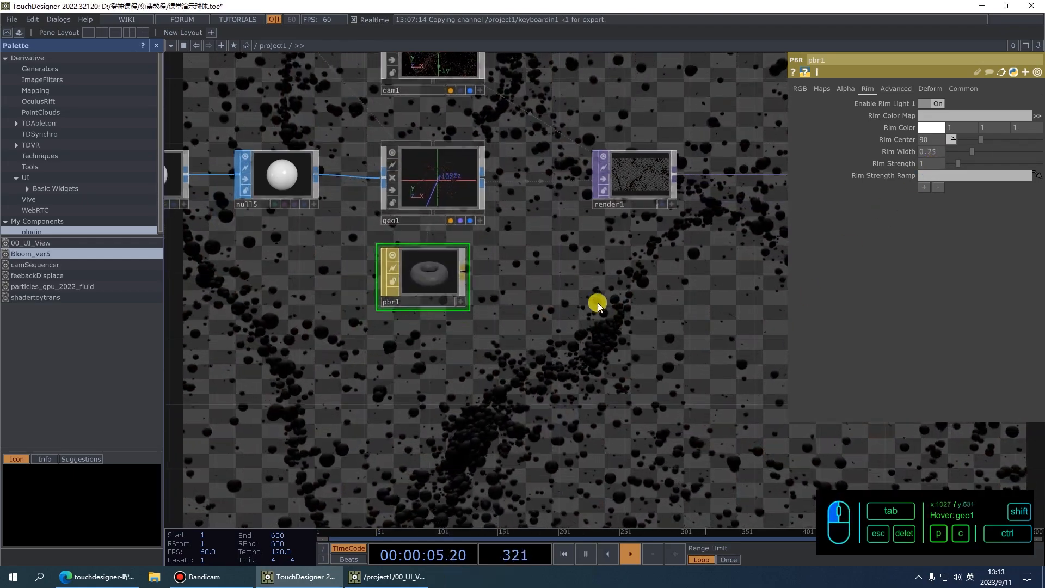
{"action": "scroll", "coordinate": [476, 350], "scroll_direction": "down", "scroll_amount": 5}
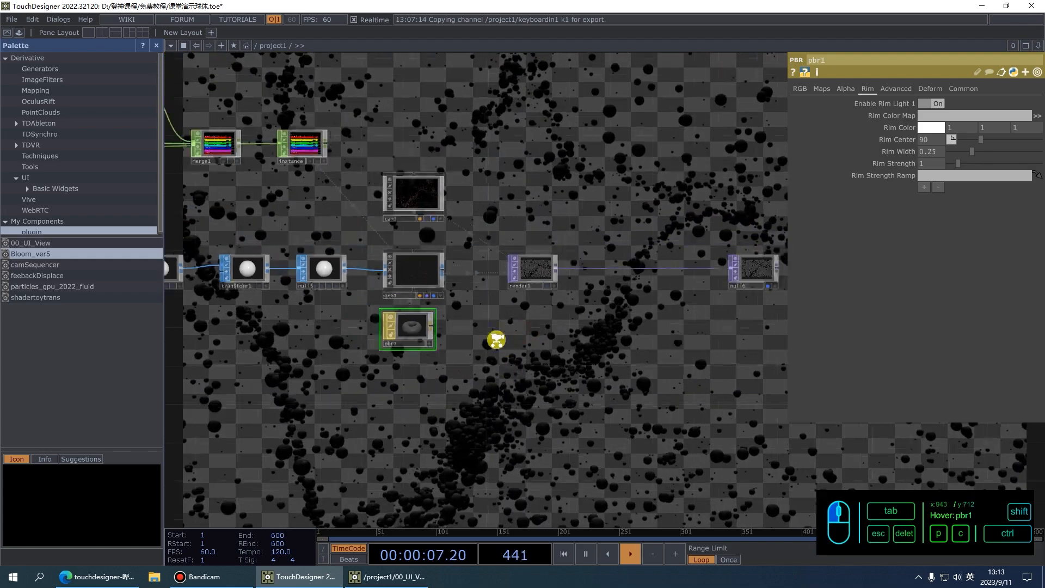
Add a Light COMP to the network just above cam1.
{"action": "scroll", "coordinate": [427, 193], "scroll_direction": "down", "scroll_amount": 3}
{"action": "key", "text": "Tab"}
{"action": "left_click", "coordinate": [243, 56]}
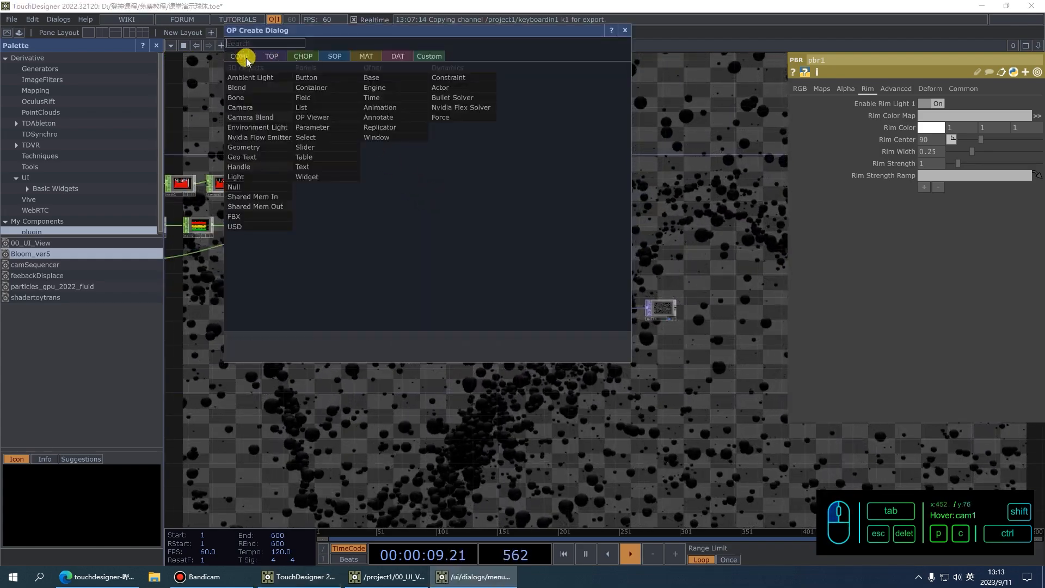
{"action": "type", "text": "li"}
{"action": "left_click", "coordinate": [263, 178]}
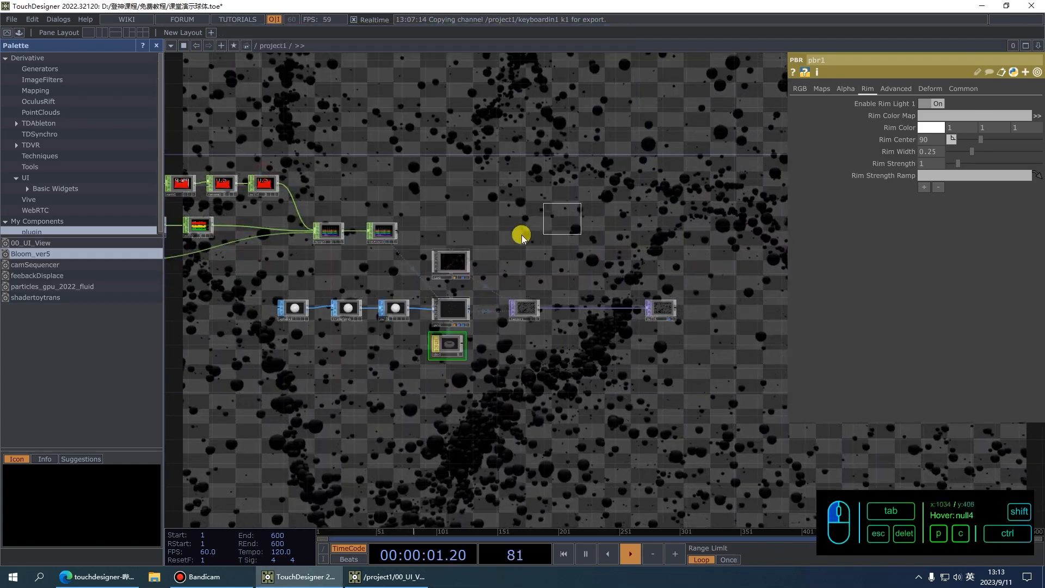
{"action": "left_click", "coordinate": [450, 217]}
{"action": "scroll", "coordinate": [446, 212], "scroll_direction": "up", "scroll_amount": 2}
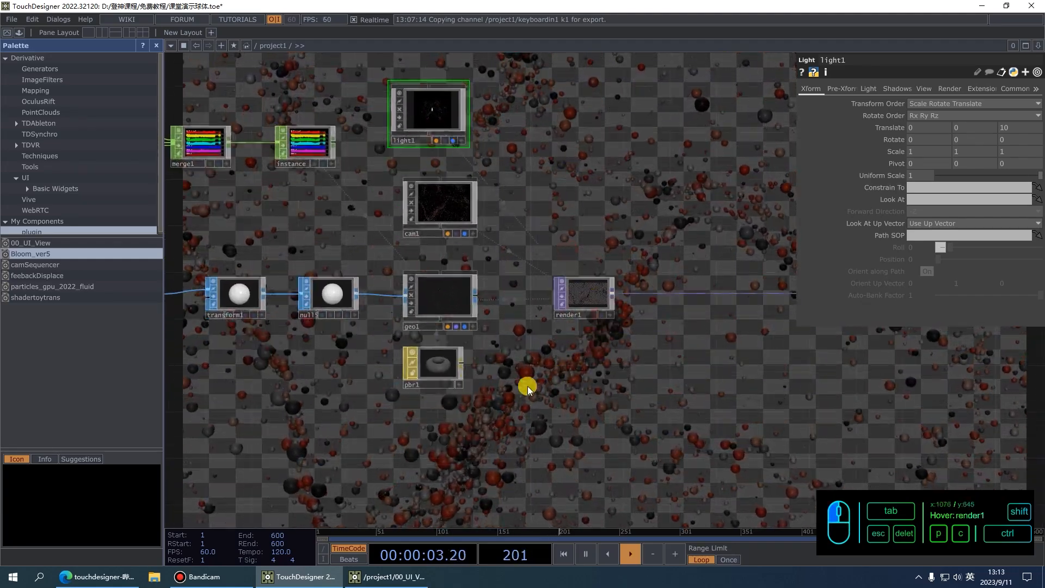
Add an Environment Light COMP in the empty area below render1.
{"action": "key", "text": "Tab"}
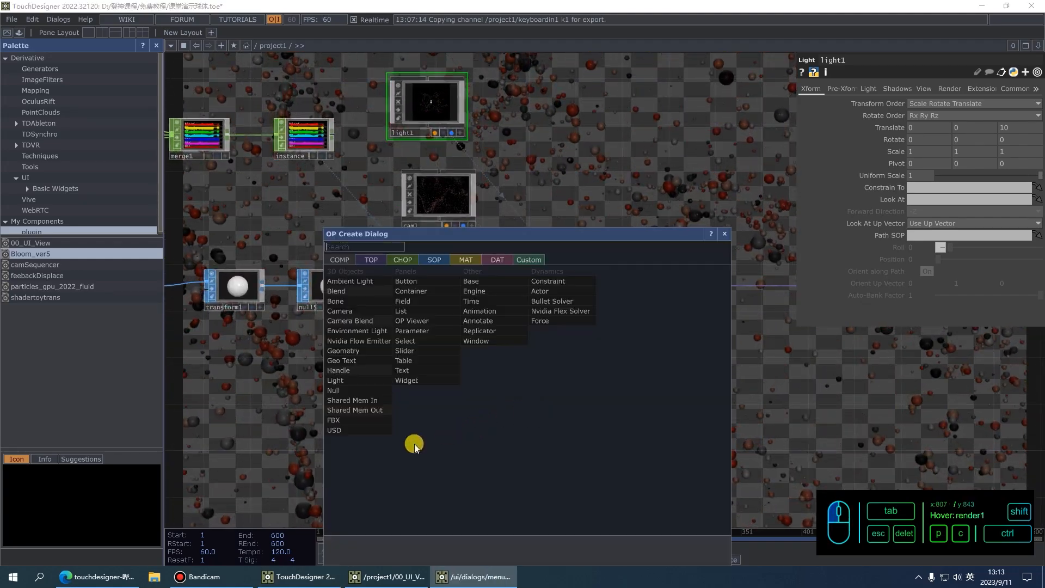
{"action": "left_click", "coordinate": [364, 331]}
{"action": "left_click", "coordinate": [642, 465]}
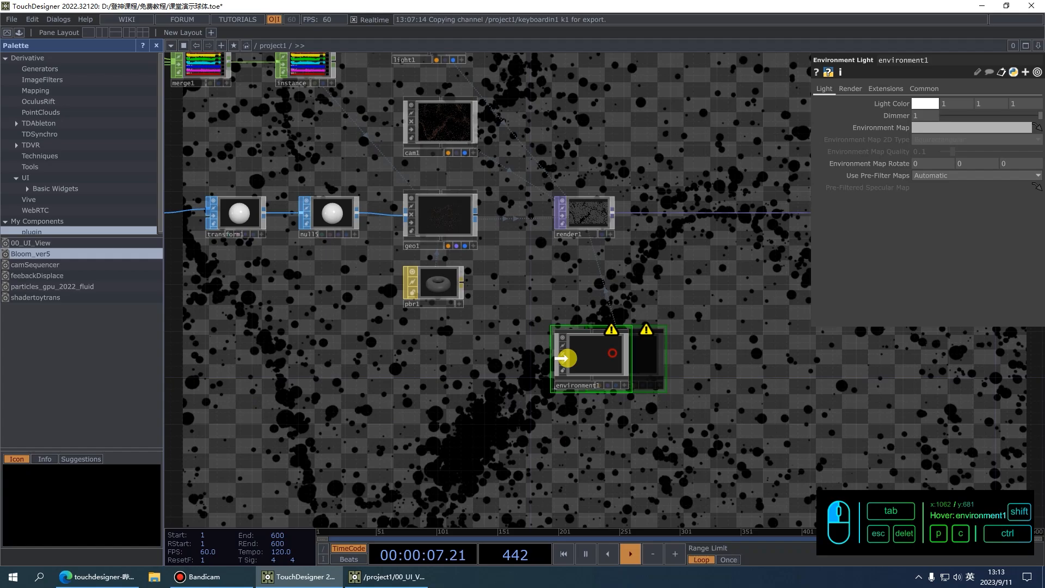
Add a Noise TOP below pbr1, level with the environment light.
{"action": "key", "text": "Tab"}
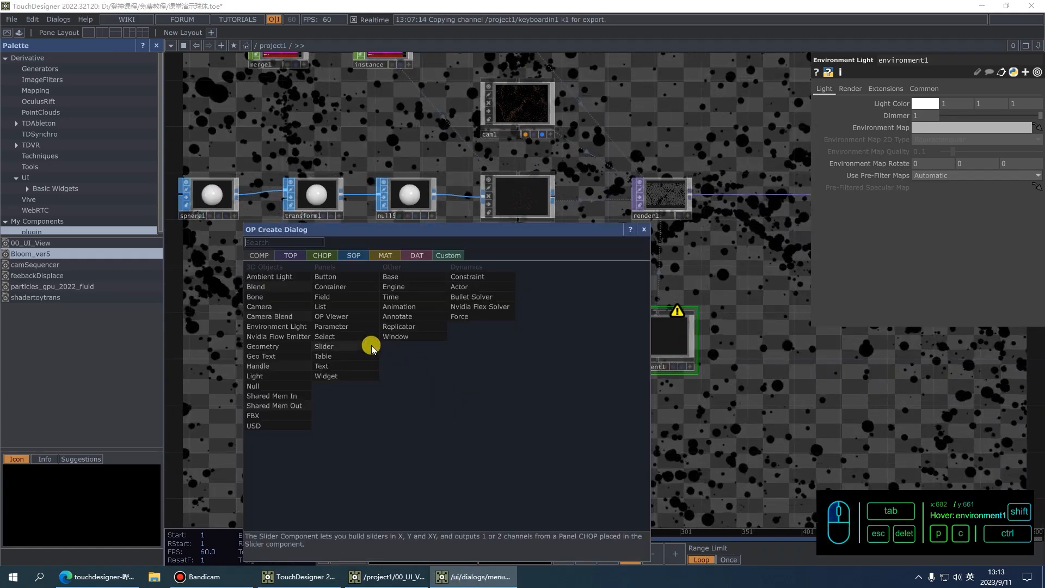
{"action": "left_click", "coordinate": [301, 258]}
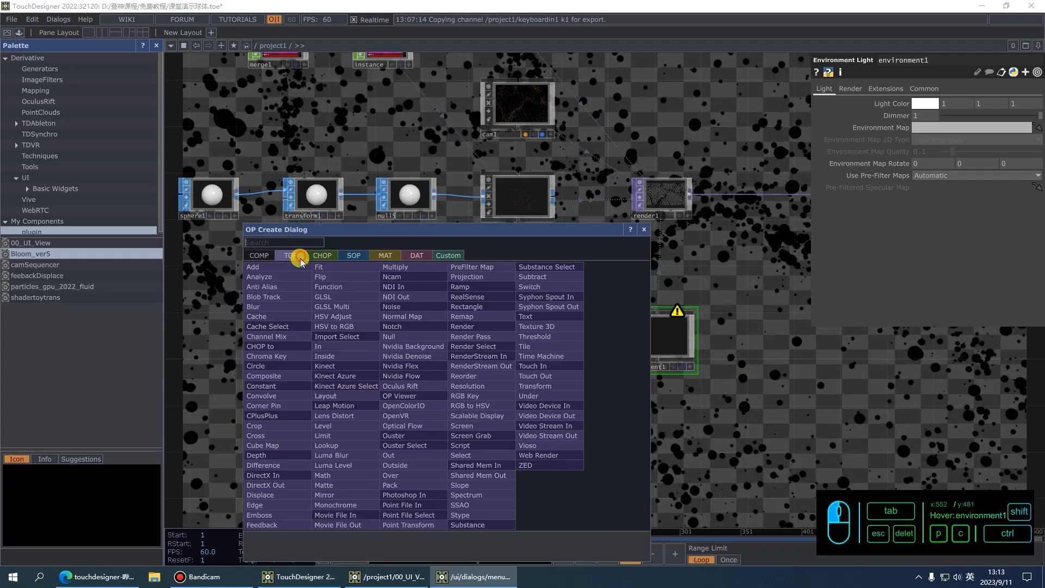
{"action": "left_click", "coordinate": [392, 314]}
{"action": "left_click", "coordinate": [450, 369]}
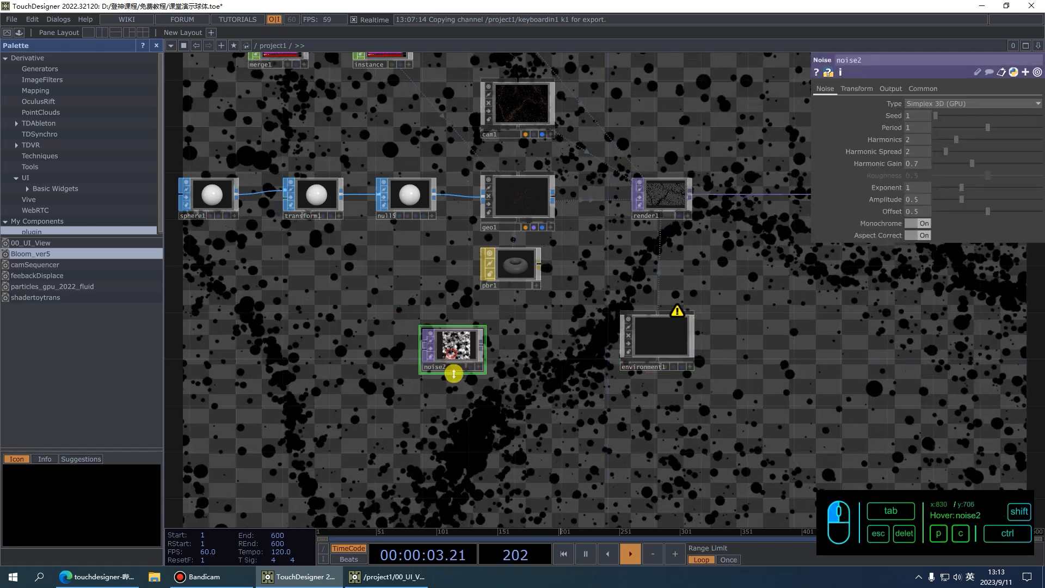
Set noise2's Period to 2, Harmonics to 0 and Seed to 6091.
{"action": "scroll", "coordinate": [475, 387], "scroll_direction": "up", "scroll_amount": 3}
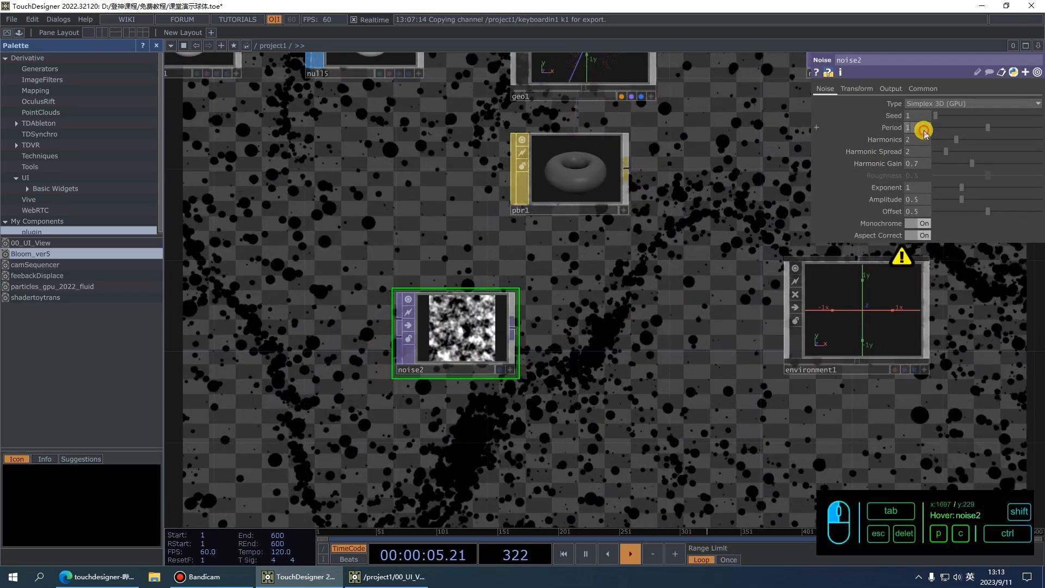
{"action": "left_click_drag", "start_coordinate": [922, 130], "coordinate": [862, 151]}
{"action": "type", "text": "2"}
{"action": "type", "text": "0"}
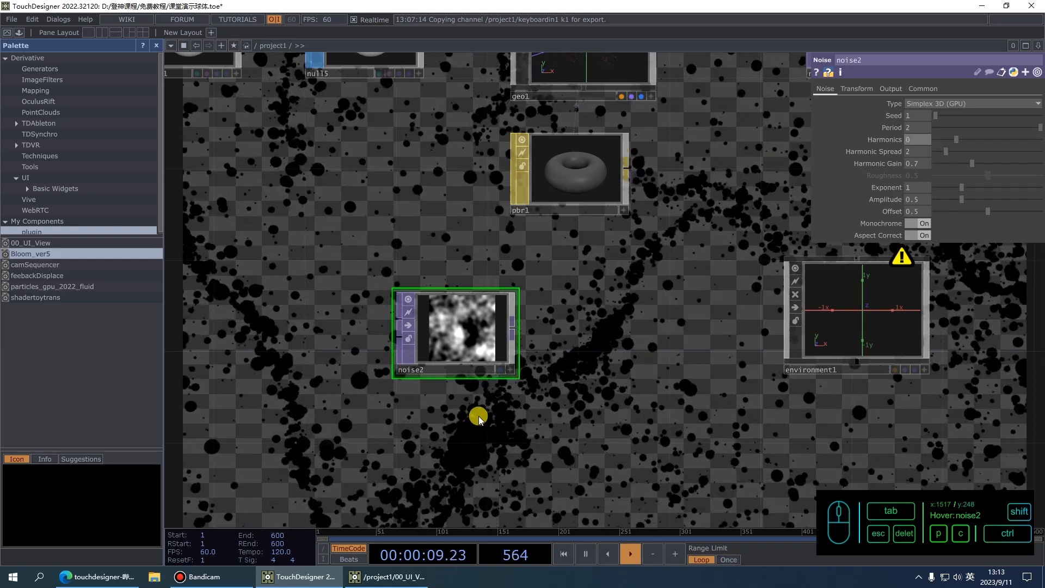
{"action": "left_click", "coordinate": [527, 412]}
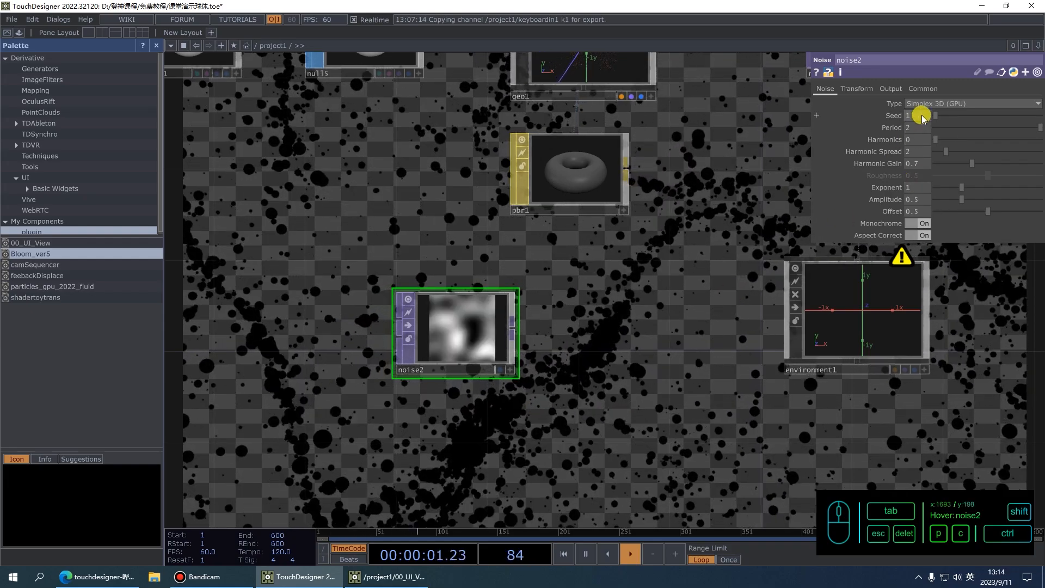
{"action": "left_click_drag", "start_coordinate": [921, 115], "coordinate": [885, 127]}
{"action": "type", "text": "6091"}
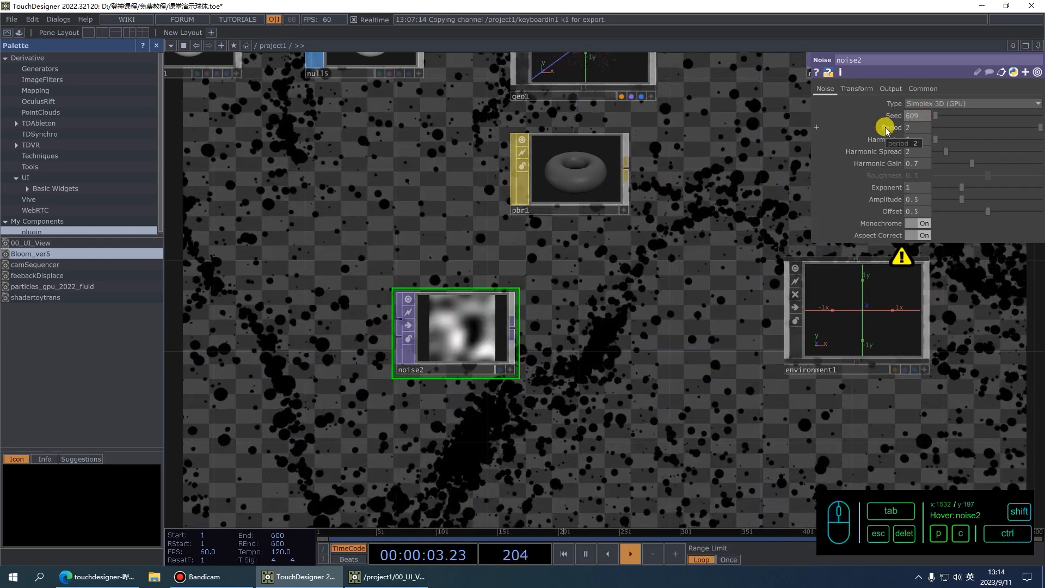
{"action": "left_click", "coordinate": [626, 359]}
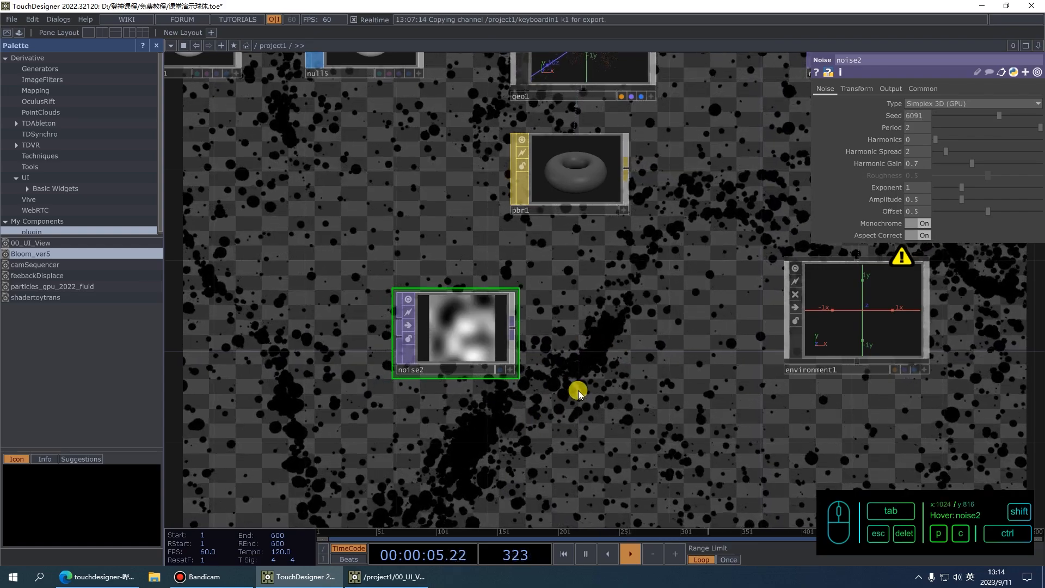
Append a Null TOP to noise2 and assign it as environment1's Environment Map.
{"action": "key", "text": "Tab"}
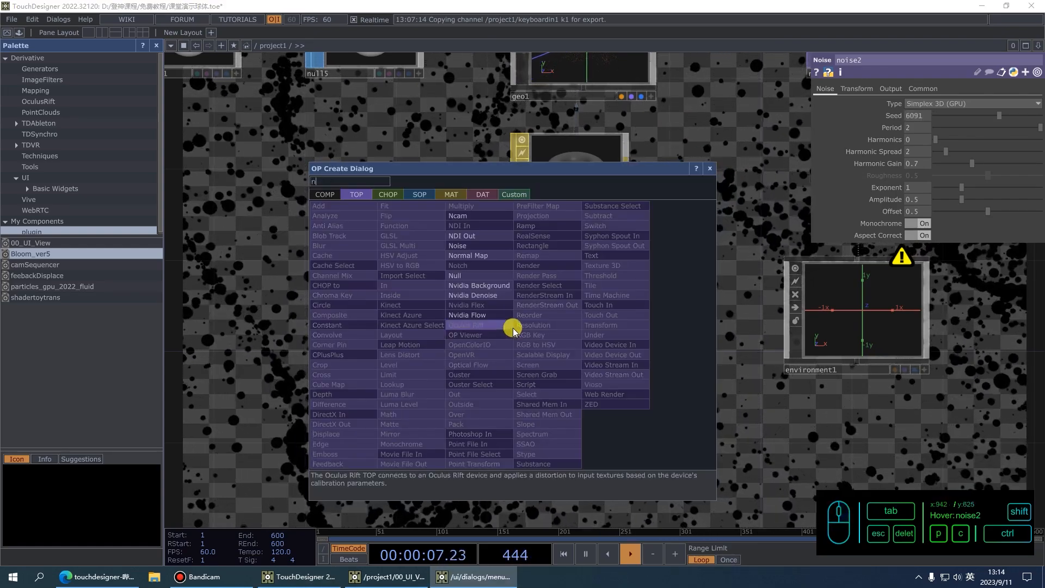
{"action": "left_click", "coordinate": [456, 278]}
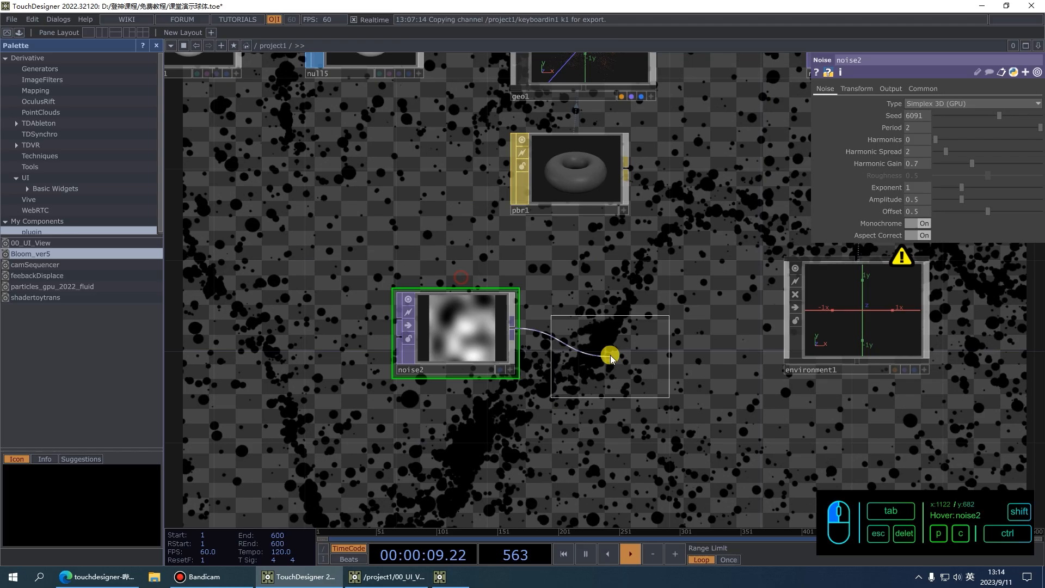
{"action": "left_click", "coordinate": [612, 351]}
{"action": "left_click_drag", "start_coordinate": [657, 350], "coordinate": [874, 315]}
{"action": "left_click", "coordinate": [874, 314]}
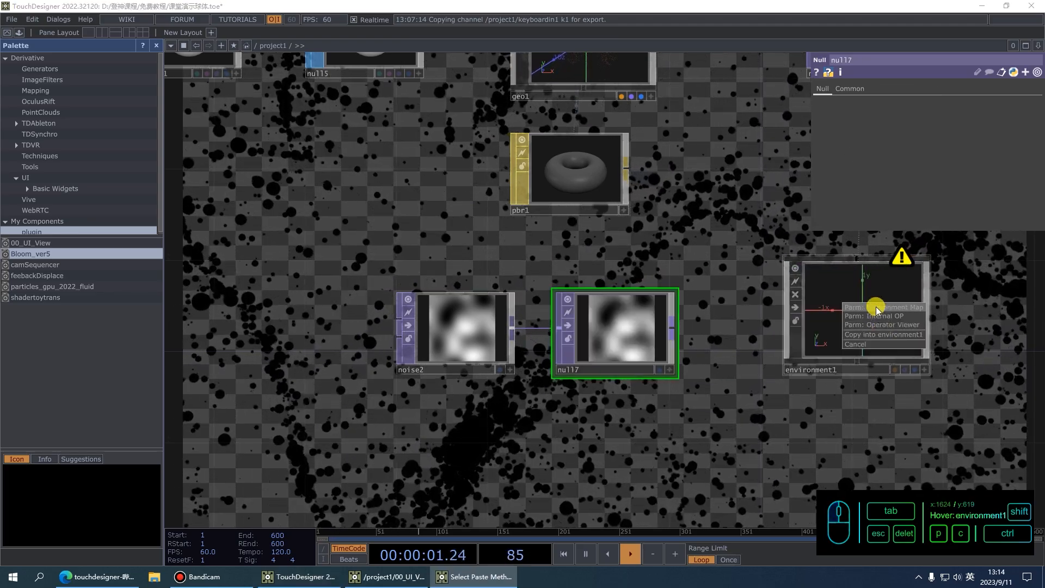
Move null6 farther from render1 and insert a Blur TOP between them, placed above the connection.
{"action": "scroll", "coordinate": [707, 427], "scroll_direction": "down", "scroll_amount": 3}
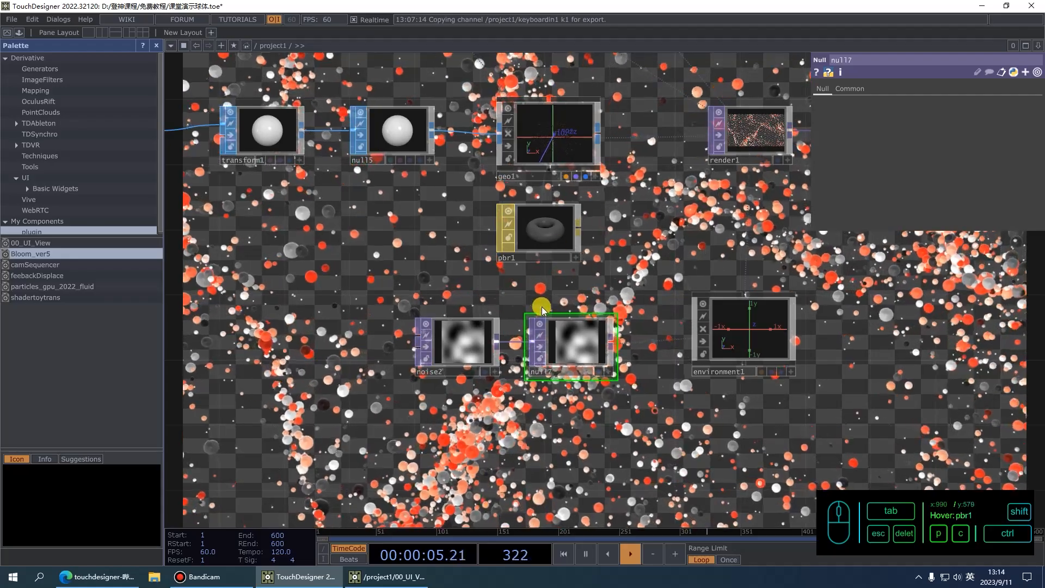
{"action": "scroll", "coordinate": [536, 299], "scroll_direction": "down", "scroll_amount": 2}
{"action": "left_click_drag", "start_coordinate": [711, 299], "coordinate": [485, 300]}
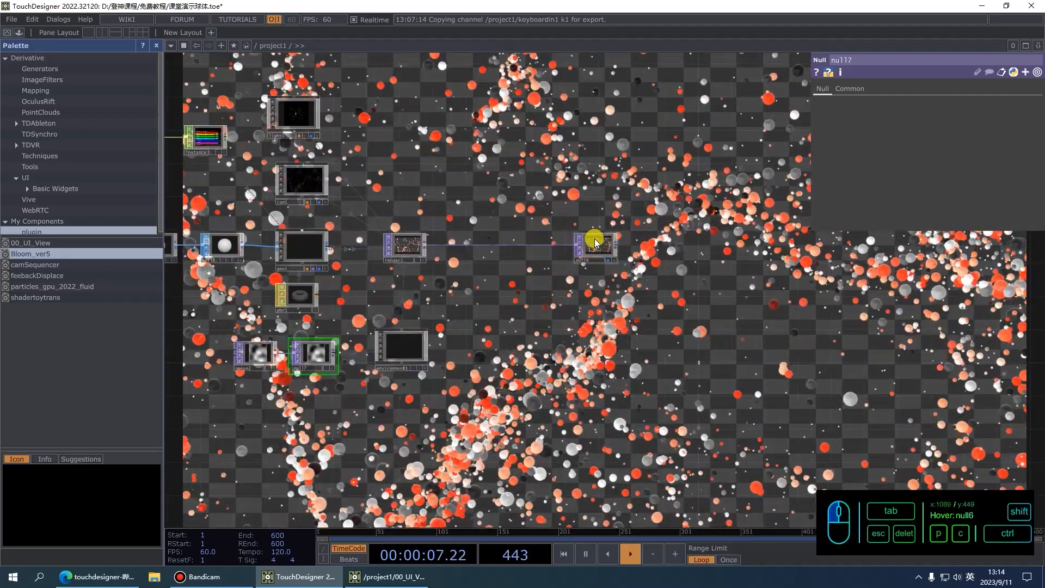
{"action": "left_click_drag", "start_coordinate": [595, 239], "coordinate": [695, 247]}
{"action": "left_click_drag", "start_coordinate": [526, 307], "coordinate": [632, 314]}
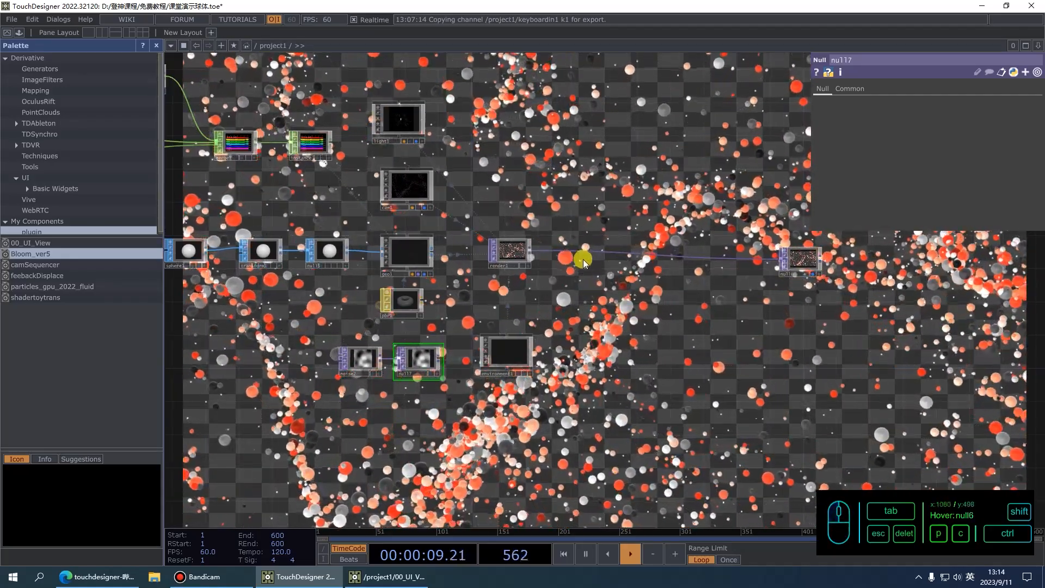
{"action": "right_click", "coordinate": [574, 249]}
{"action": "left_click", "coordinate": [593, 243]}
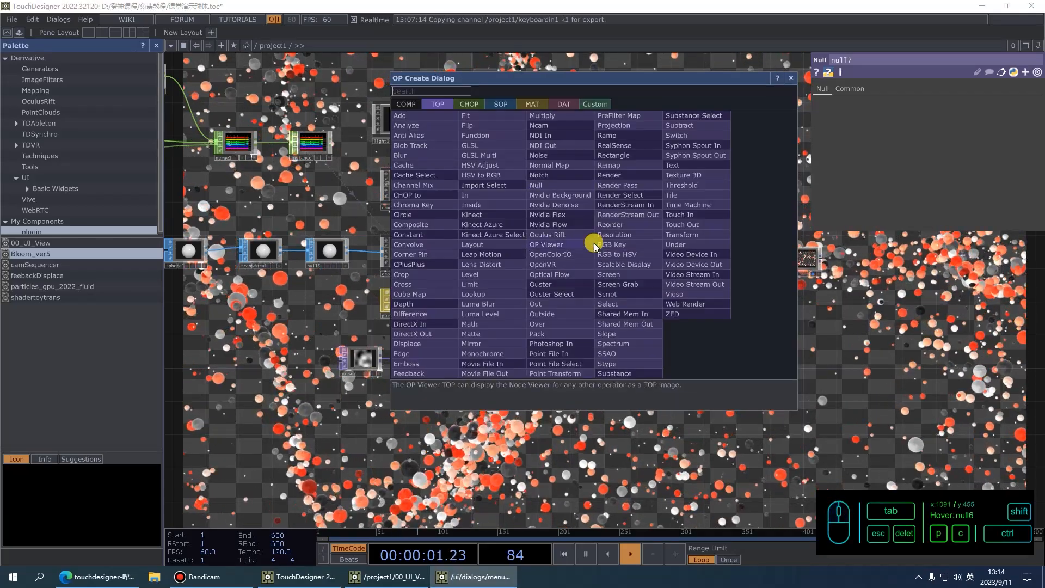
{"action": "type", "text": "bl"}
{"action": "left_click", "coordinate": [413, 156]}
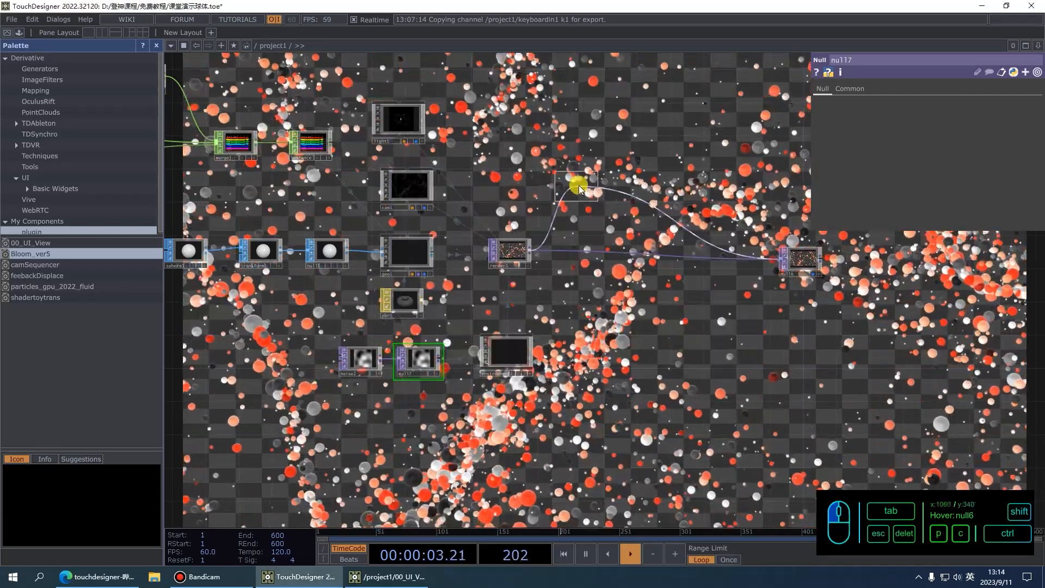
{"action": "left_click", "coordinate": [579, 185]}
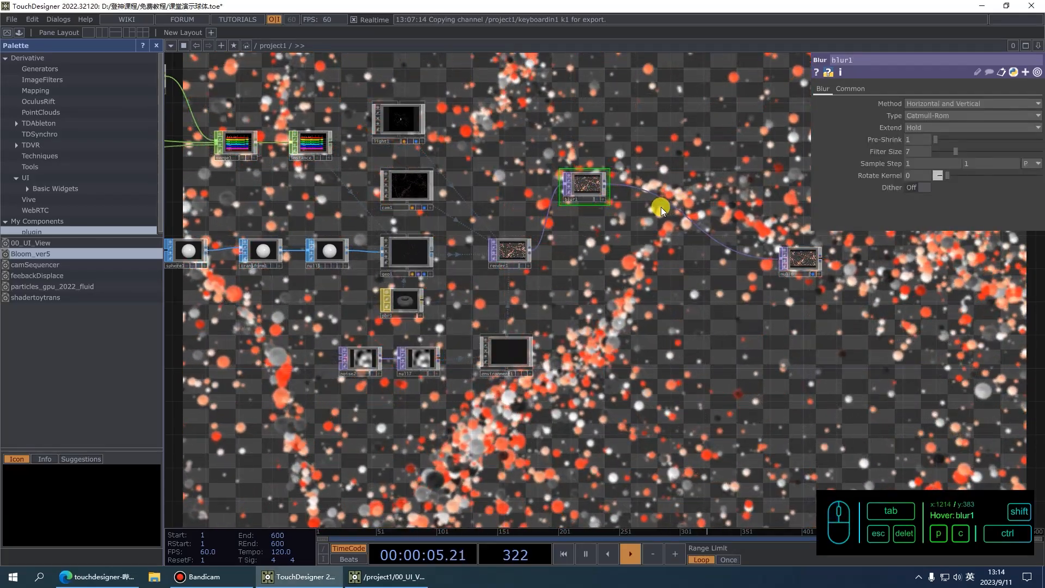
Insert a Composite TOP between blur1 and null6 and connect render1 to it as a second input.
{"action": "right_click", "coordinate": [661, 200]}
{"action": "left_click", "coordinate": [675, 192]}
{"action": "type", "text": "comp"}
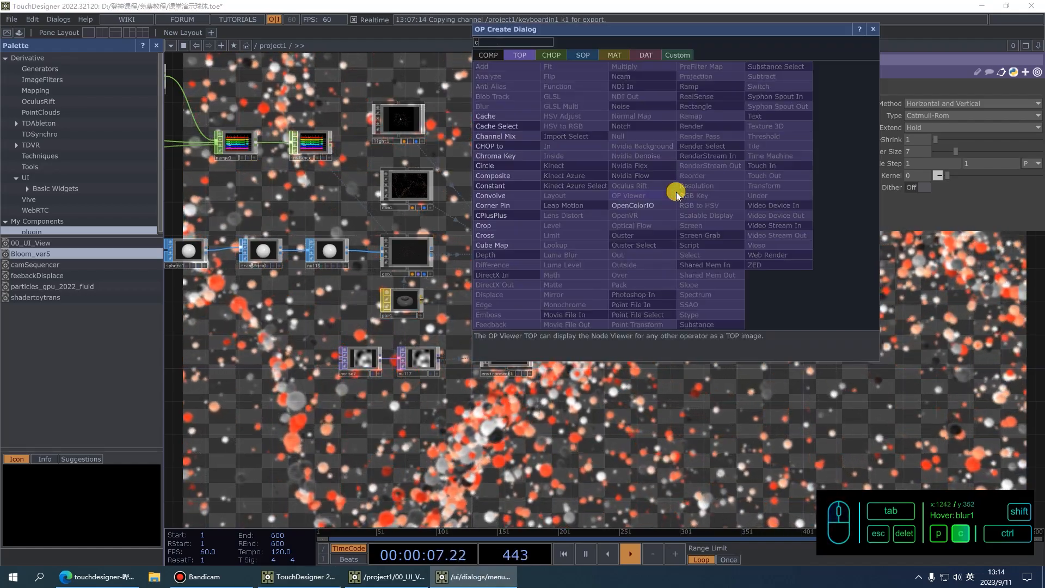
{"action": "left_click", "coordinate": [525, 180]}
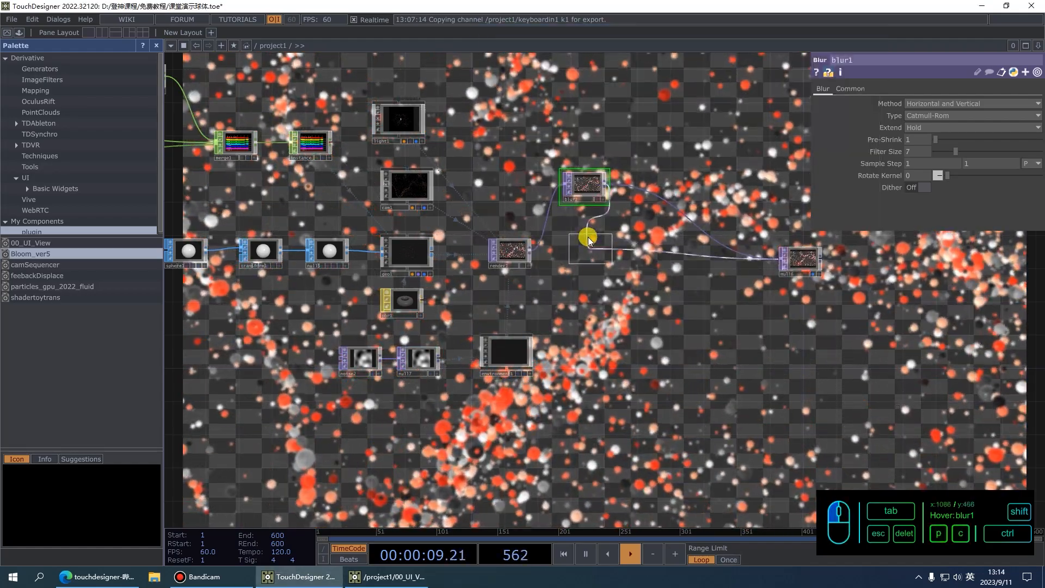
{"action": "left_click", "coordinate": [641, 247]}
{"action": "scroll", "coordinate": [629, 247], "scroll_direction": "up", "scroll_amount": 5}
{"action": "left_click_drag", "start_coordinate": [437, 254], "coordinate": [658, 263]}
Set blur1's Type to Gaussian, Pre-Shrink to 2 and Filter Size to 25.
{"action": "left_click", "coordinate": [540, 135]}
{"action": "scroll", "coordinate": [603, 125], "scroll_direction": "up", "scroll_amount": 3}
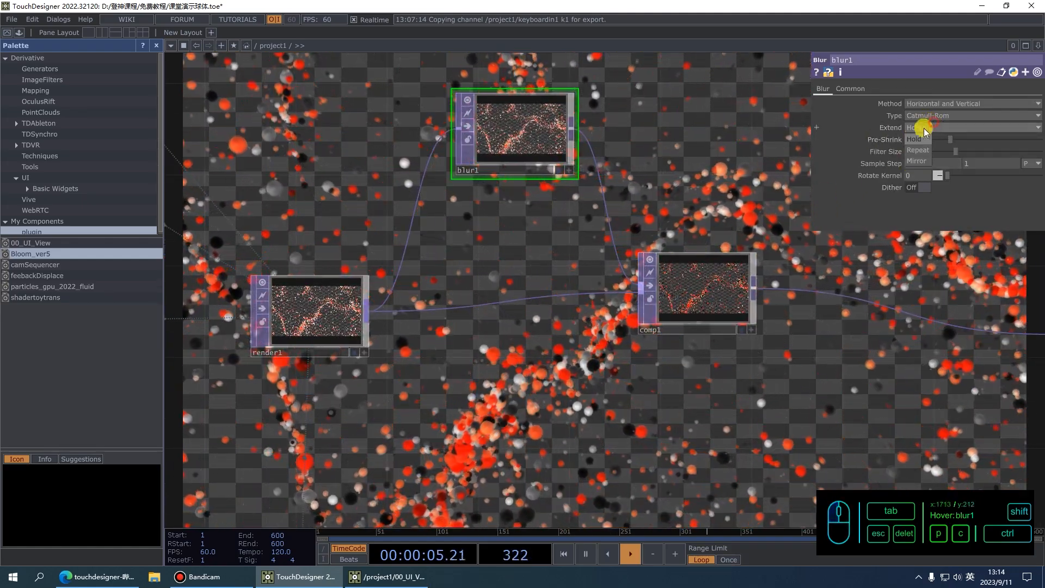
{"action": "left_click", "coordinate": [934, 112]}
{"action": "left_click", "coordinate": [932, 137]}
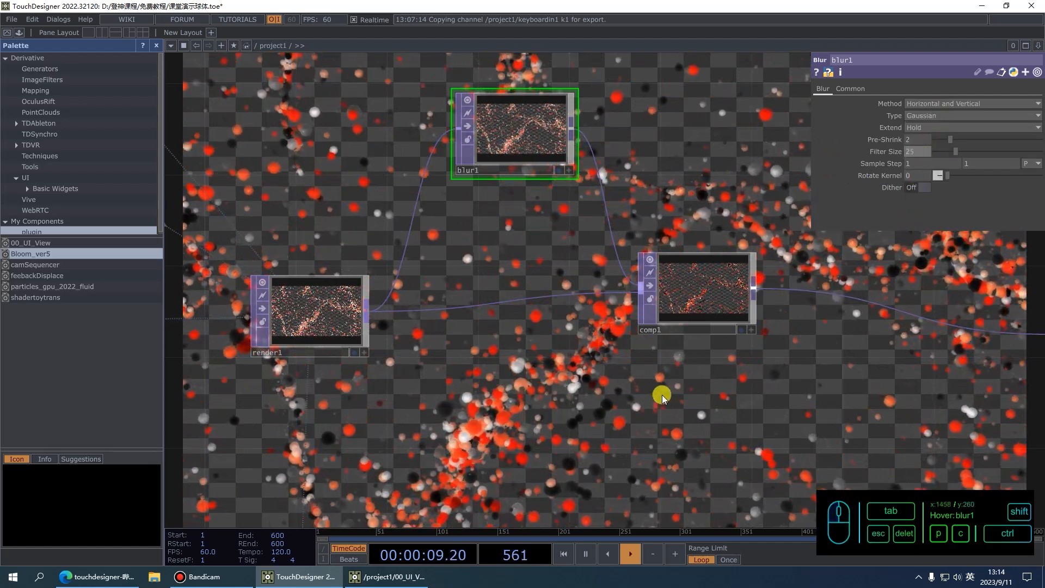
{"action": "type", "text": "25"}
{"action": "key", "text": "Return"}
Insert a Transform TOP between comp1 and null6, with background colour alpha 1 and Comp Over Background Color on.
{"action": "left_click_drag", "start_coordinate": [691, 376], "coordinate": [642, 333]}
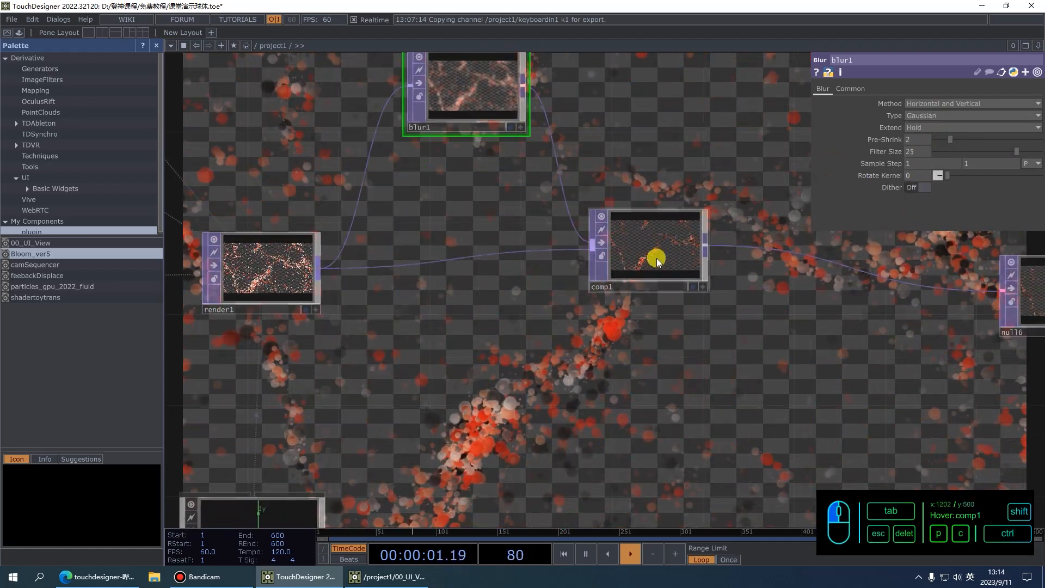
{"action": "left_click_drag", "start_coordinate": [738, 353], "coordinate": [631, 345]}
{"action": "left_click", "coordinate": [714, 248]}
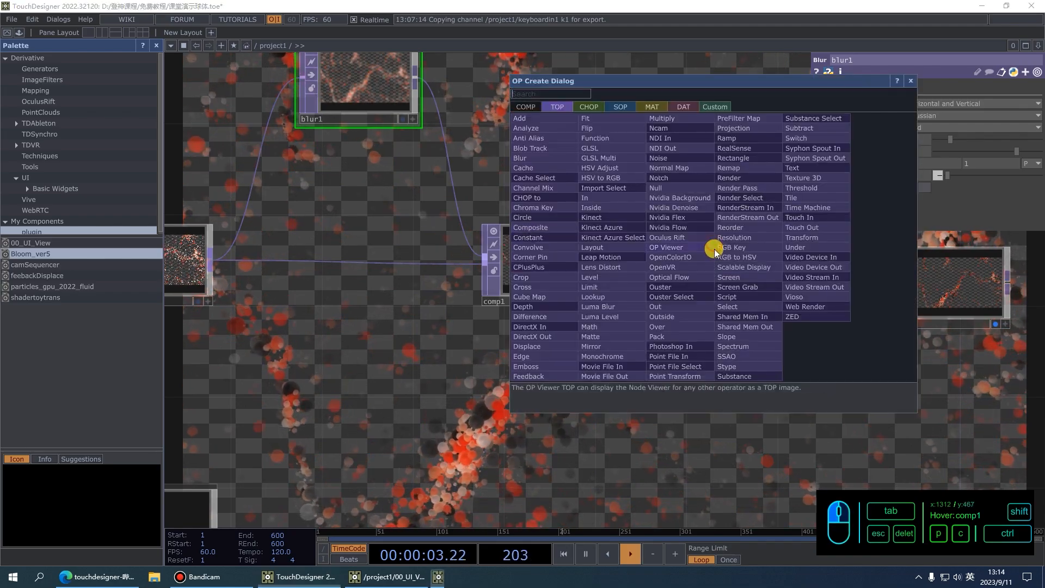
{"action": "left_click", "coordinate": [795, 234]}
{"action": "left_click", "coordinate": [790, 255]}
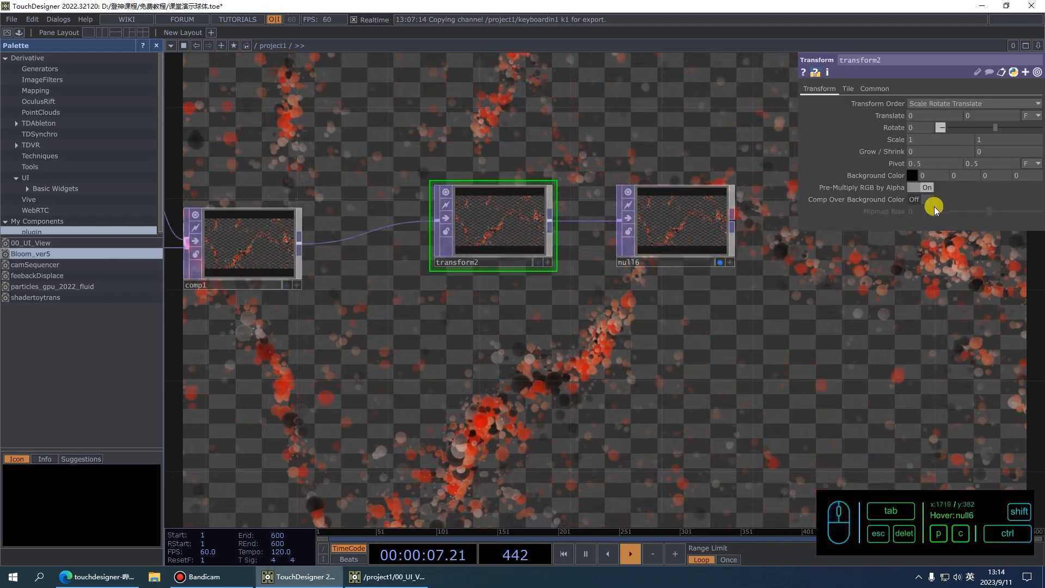
{"action": "type", "text": "1"}
{"action": "key", "text": "Return"}
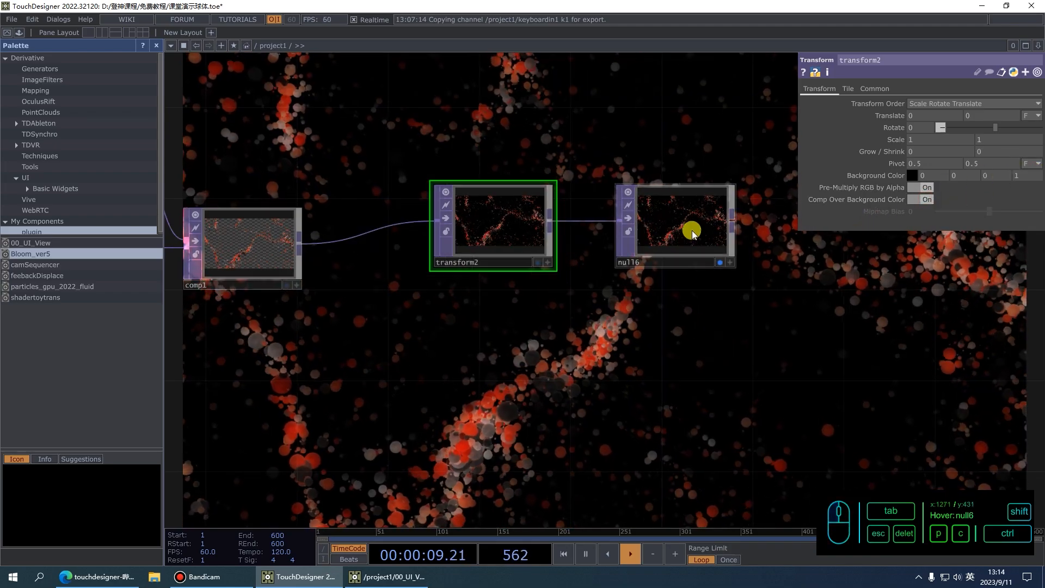
Space null6 farther away from transform2 and line both nodes up with comp1.
{"action": "left_click_drag", "start_coordinate": [690, 231], "coordinate": [782, 204]}
{"action": "scroll", "coordinate": [674, 345], "scroll_direction": "down", "scroll_amount": 3}
{"action": "left_click_drag", "start_coordinate": [750, 238], "coordinate": [831, 254]}
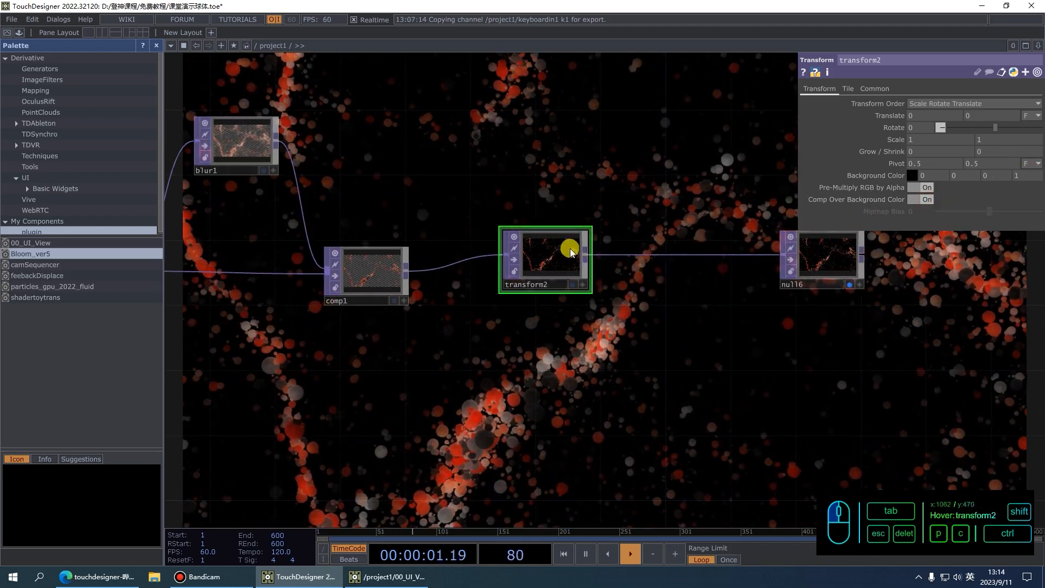
{"action": "left_click_drag", "start_coordinate": [561, 256], "coordinate": [570, 275]}
{"action": "left_click_drag", "start_coordinate": [837, 262], "coordinate": [850, 272]}
{"action": "left_click_drag", "start_coordinate": [721, 381], "coordinate": [669, 353]}
{"action": "scroll", "coordinate": [373, 373], "scroll_direction": "down", "scroll_amount": 5}
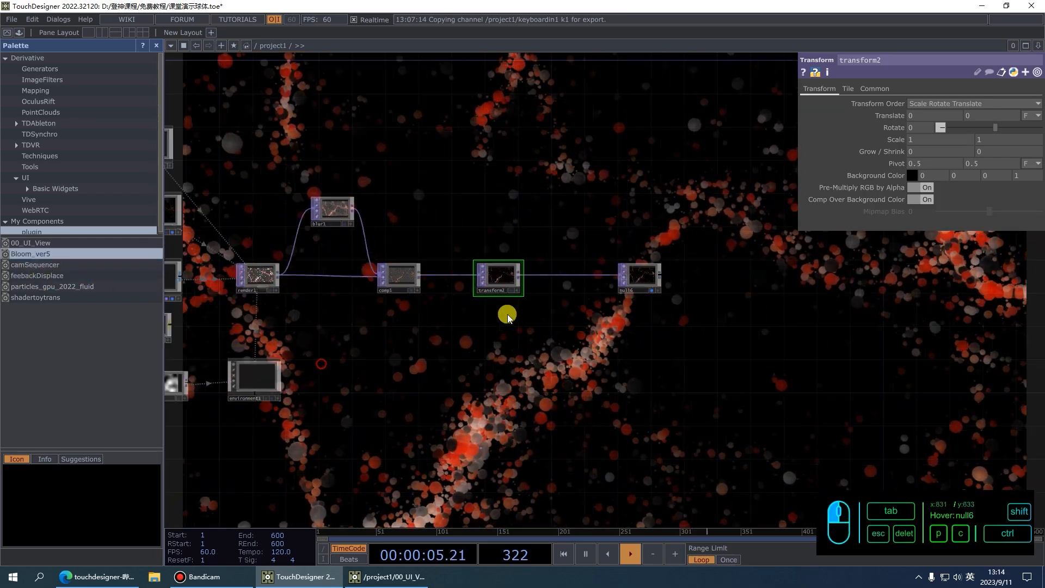
Set the Dimmer of both environment1 and light1 to 1.5.
{"action": "left_click", "coordinate": [429, 318]}
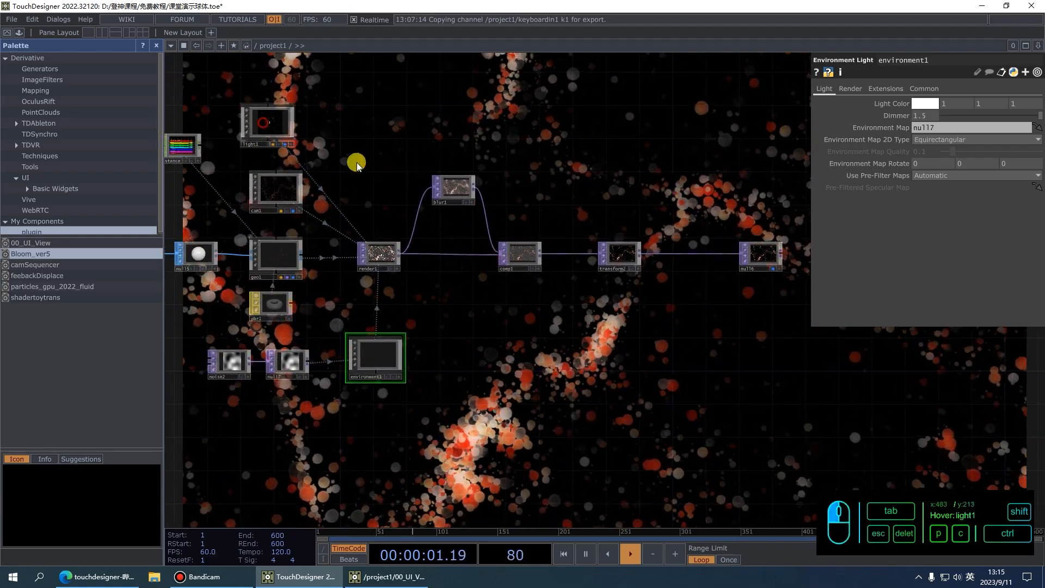
{"action": "left_click", "coordinate": [267, 124]}
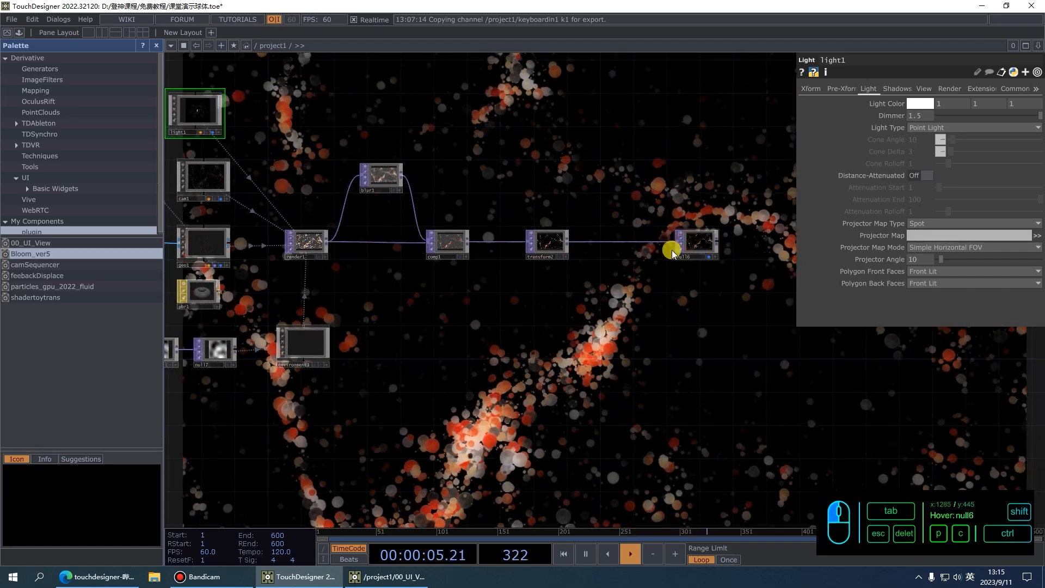
Add the Bloom_ver5 component, wire it between transform2 and null6, and line it up with them.
{"action": "scroll", "coordinate": [672, 252], "scroll_direction": "up", "scroll_amount": 3}
{"action": "scroll", "coordinate": [677, 245], "scroll_direction": "down", "scroll_amount": 2}
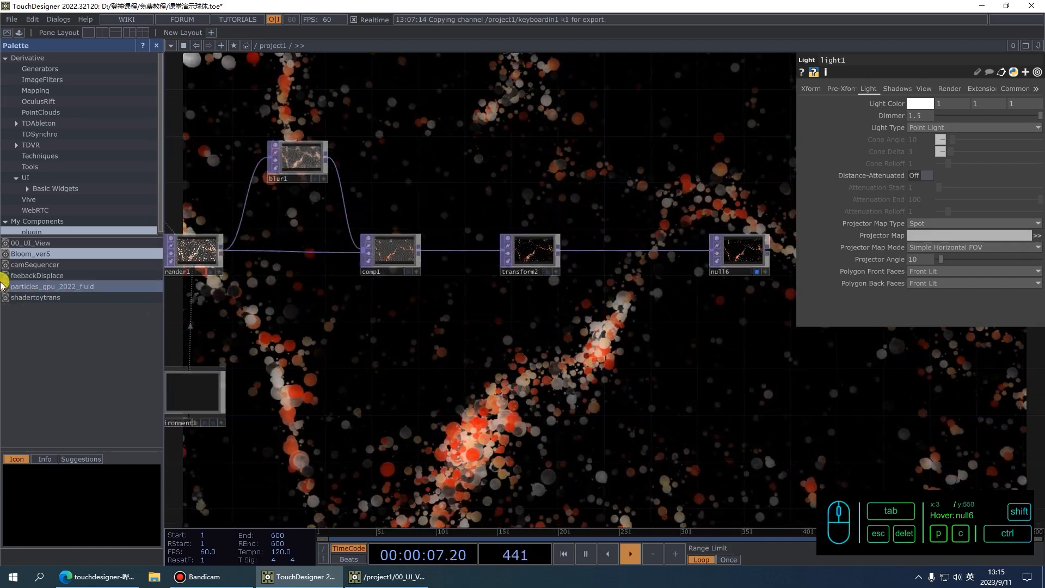
{"action": "left_click", "coordinate": [599, 221]}
{"action": "scroll", "coordinate": [605, 223], "scroll_direction": "up", "scroll_amount": 3}
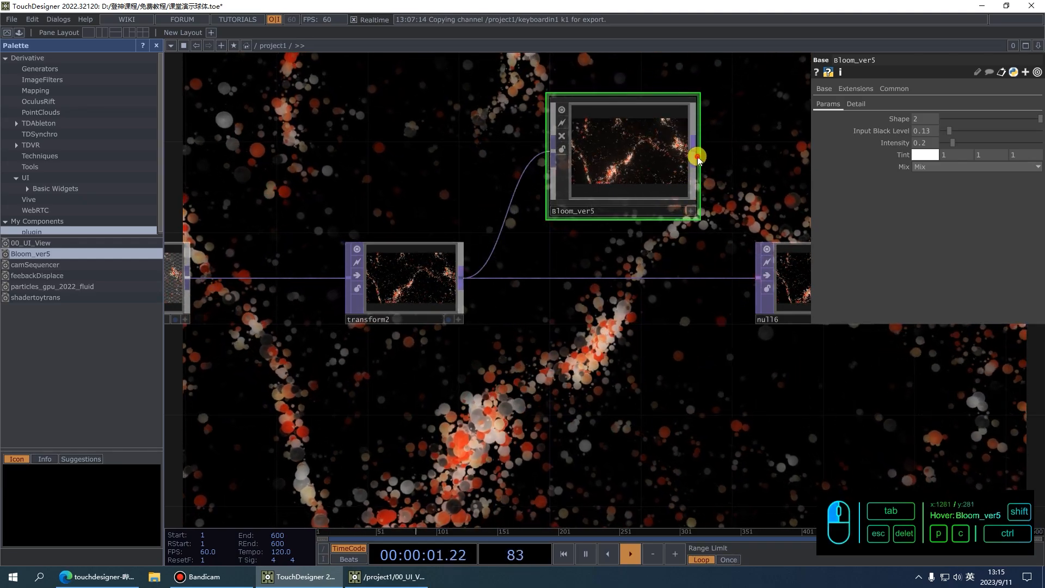
{"action": "left_click_drag", "start_coordinate": [692, 274], "coordinate": [693, 277]}
{"action": "left_click_drag", "start_coordinate": [630, 188], "coordinate": [630, 273]}
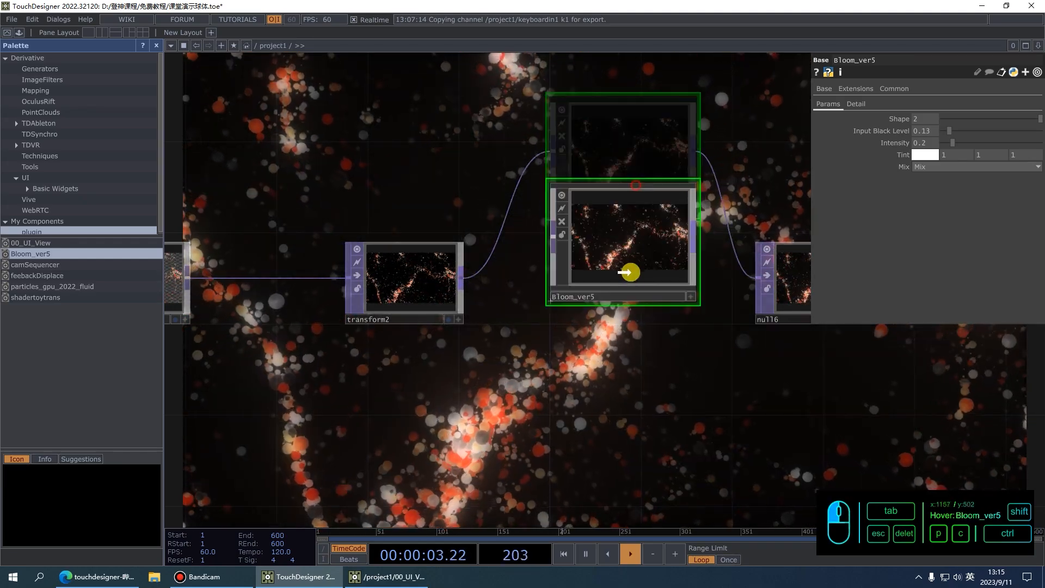
{"action": "left_click_drag", "start_coordinate": [604, 331], "coordinate": [530, 342]}
{"action": "left_click_drag", "start_coordinate": [603, 280], "coordinate": [602, 322]}
{"action": "scroll", "coordinate": [766, 292], "scroll_direction": "down", "scroll_amount": 2}
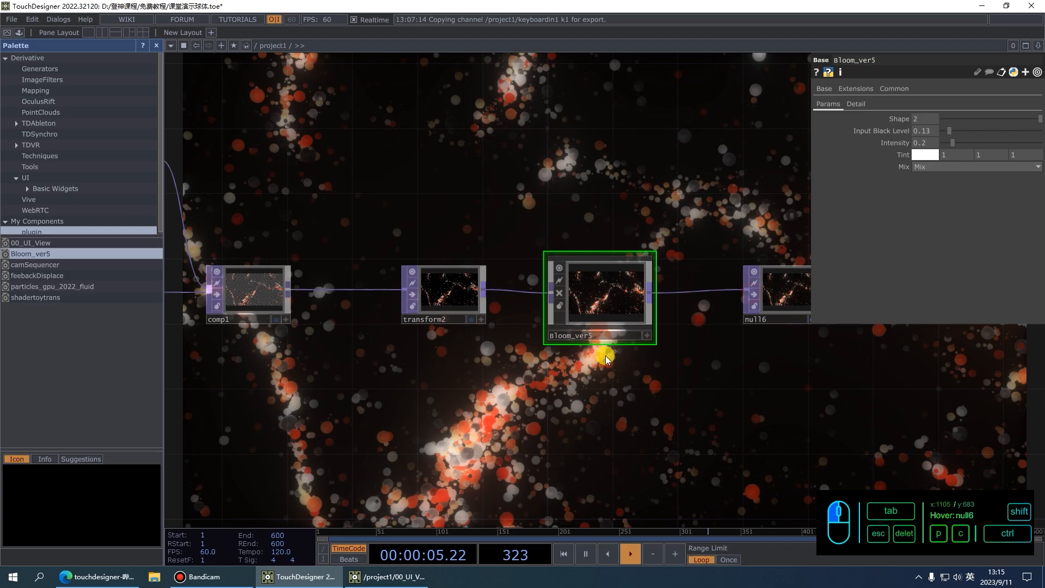
Recolour ramp1 by making its third colour key light orange and setting the end key's Hue to 255.
{"action": "scroll", "coordinate": [625, 292], "scroll_direction": "down", "scroll_amount": 4}
{"action": "scroll", "coordinate": [342, 232], "scroll_direction": "up", "scroll_amount": 5}
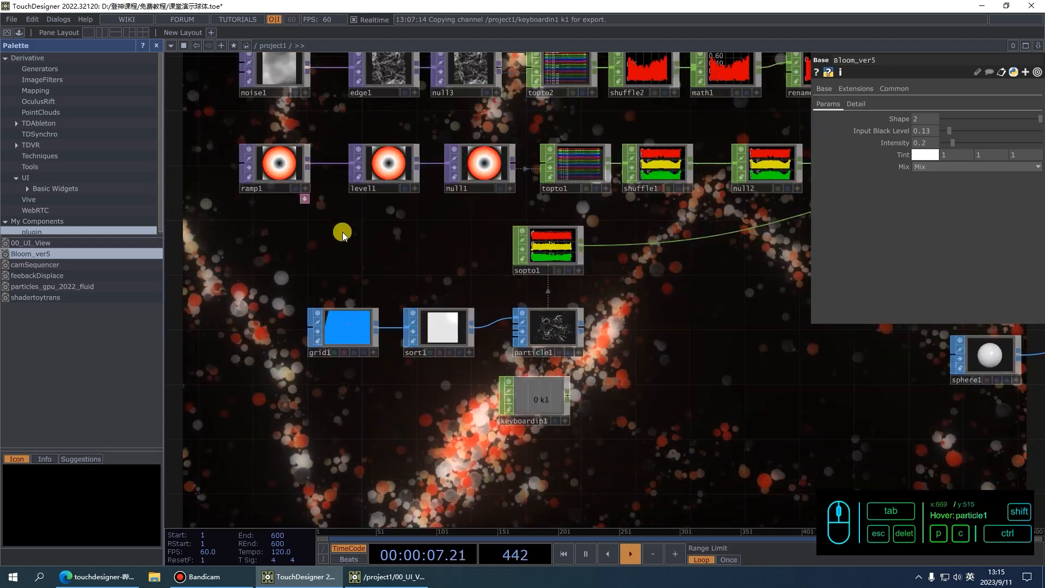
{"action": "left_click", "coordinate": [268, 169]}
{"action": "scroll", "coordinate": [327, 250], "scroll_direction": "down", "scroll_amount": 2}
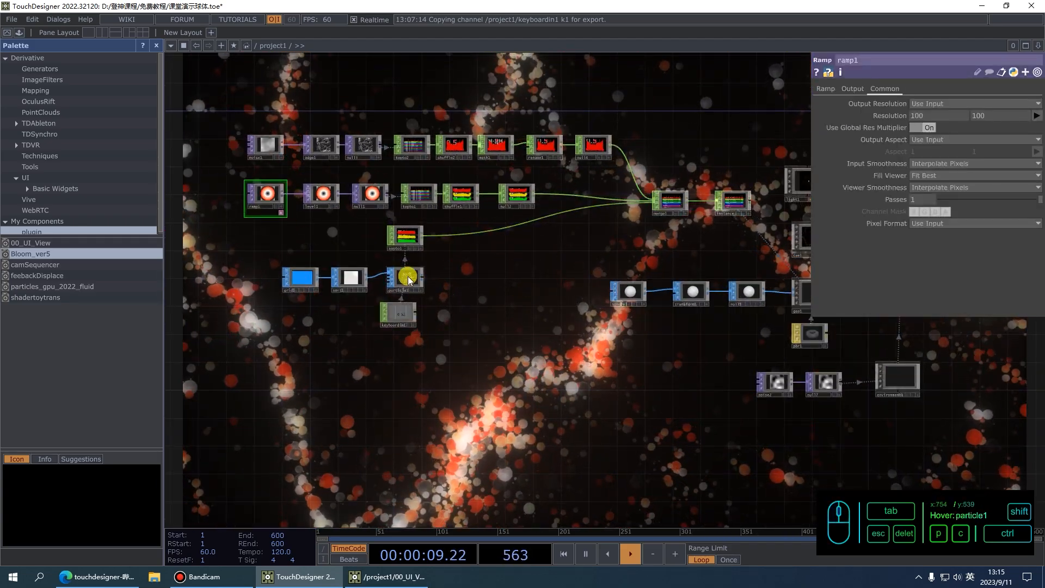
{"action": "left_click", "coordinate": [833, 88]}
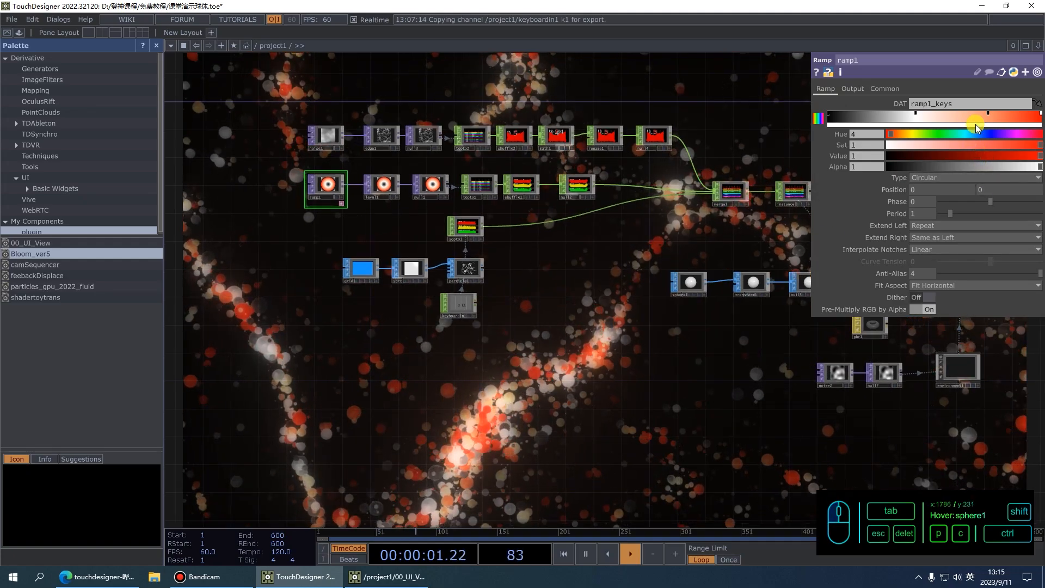
{"action": "left_click", "coordinate": [988, 114]}
{"action": "left_click", "coordinate": [902, 134]}
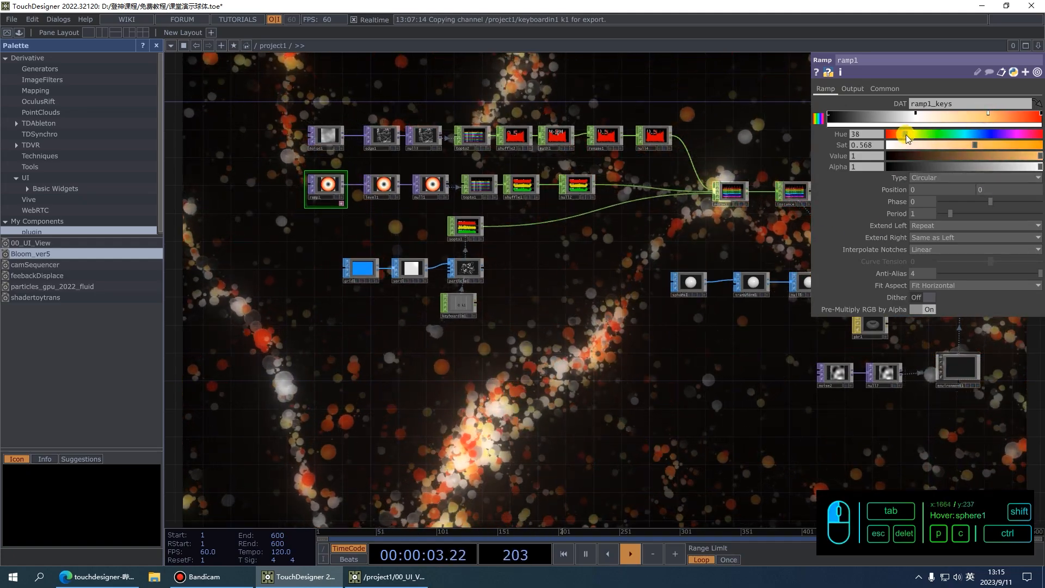
{"action": "left_click_drag", "start_coordinate": [893, 135], "coordinate": [988, 143]}
{"action": "left_click", "coordinate": [1040, 115]}
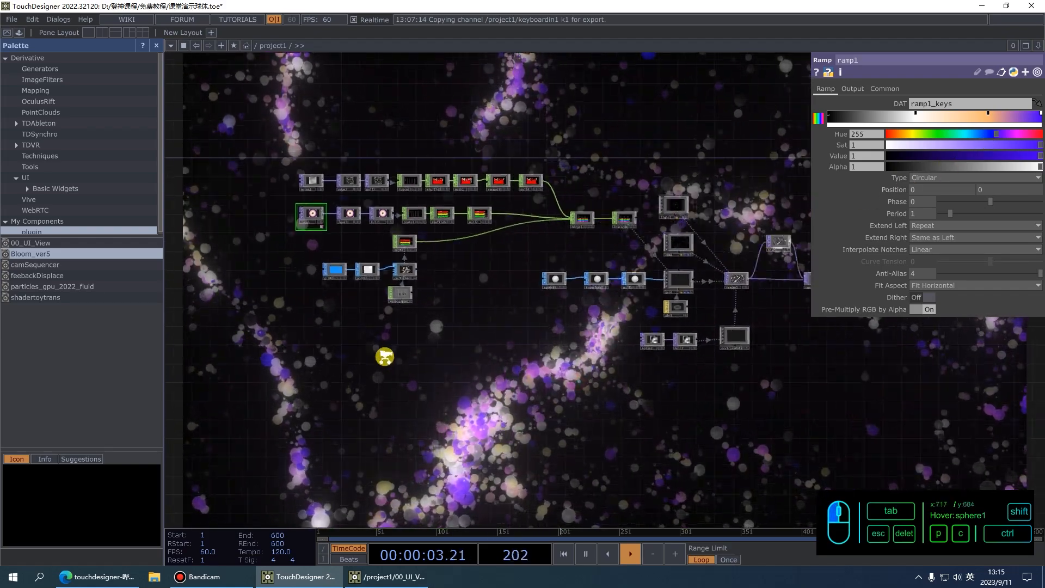
Insert a Level TOP between transform2 and Bloom_ver5 and space the nodes evenly in line.
{"action": "scroll", "coordinate": [385, 356], "scroll_direction": "down", "scroll_amount": 5}
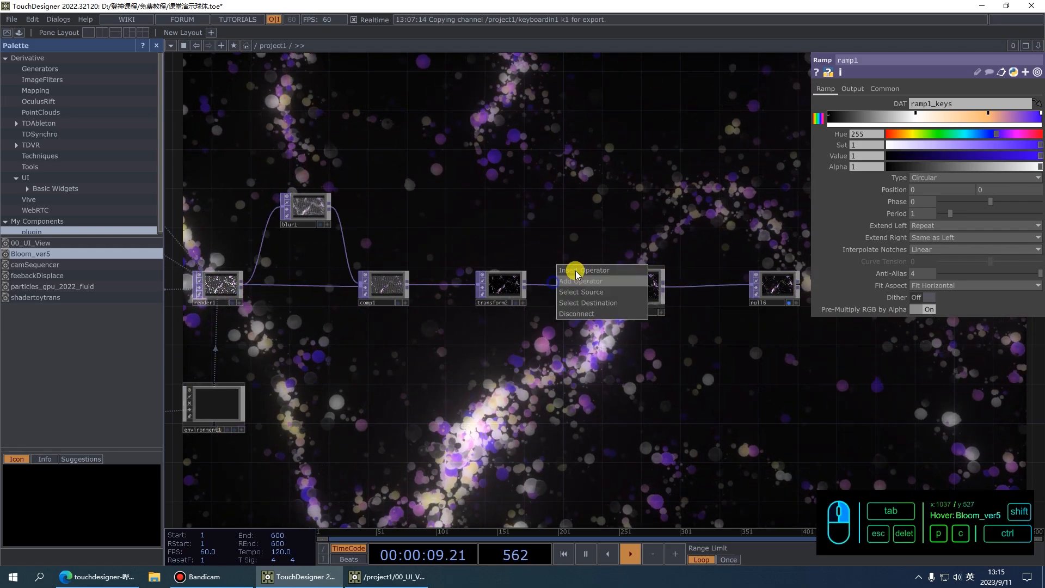
{"action": "left_click", "coordinate": [576, 271]}
{"action": "type", "text": "level"}
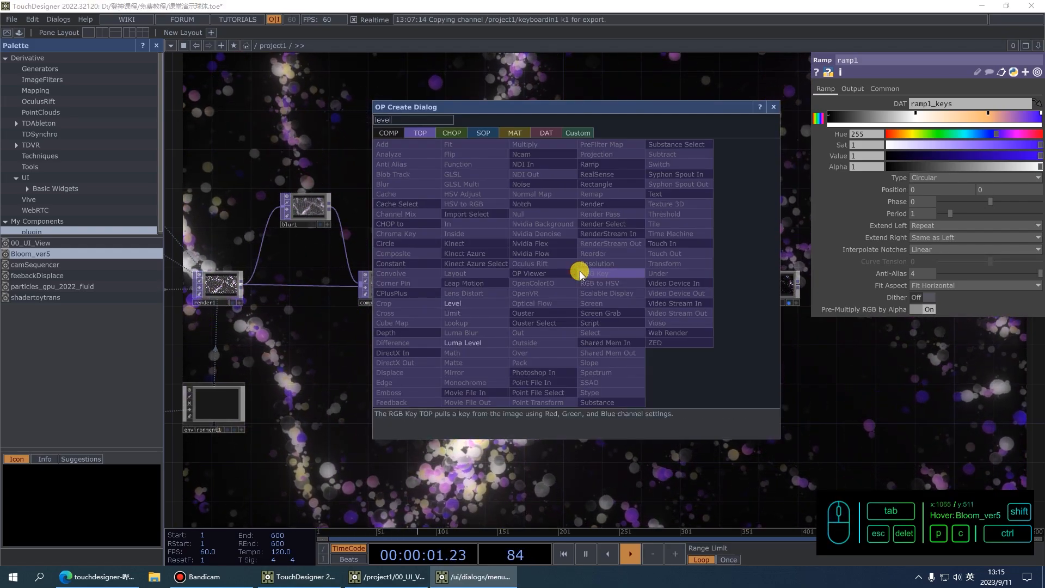
{"action": "key", "text": "Return"}
{"action": "left_click_drag", "start_coordinate": [580, 271], "coordinate": [570, 291]}
{"action": "left_click_drag", "start_coordinate": [650, 291], "coordinate": [670, 291]}
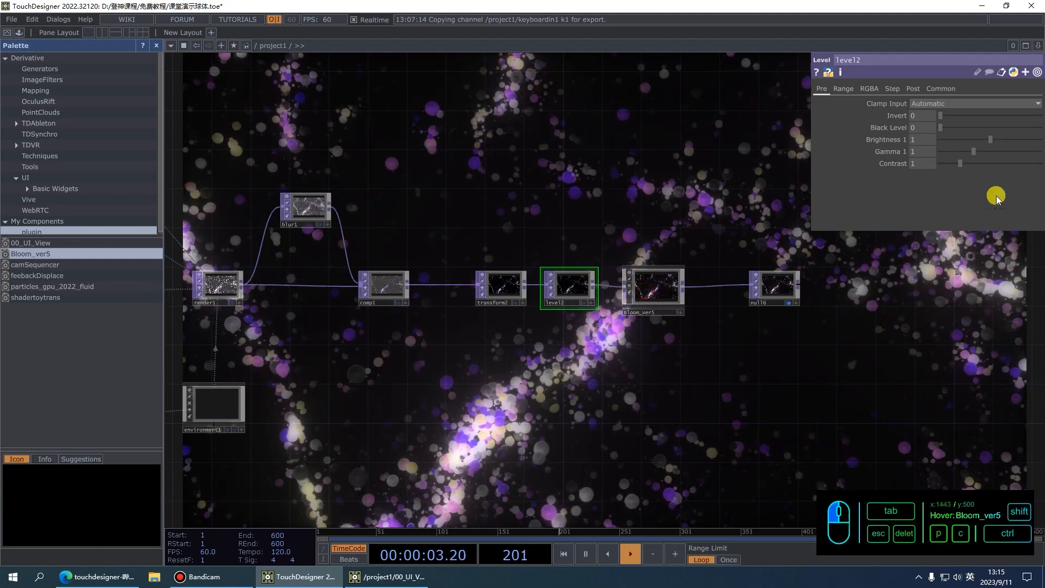
Set level2's Brightness 1 to 1.23 and undo the trial Gamma 1 change.
{"action": "left_click_drag", "start_coordinate": [977, 149], "coordinate": [1001, 138]}
{"action": "key", "text": "ctrl+z"}
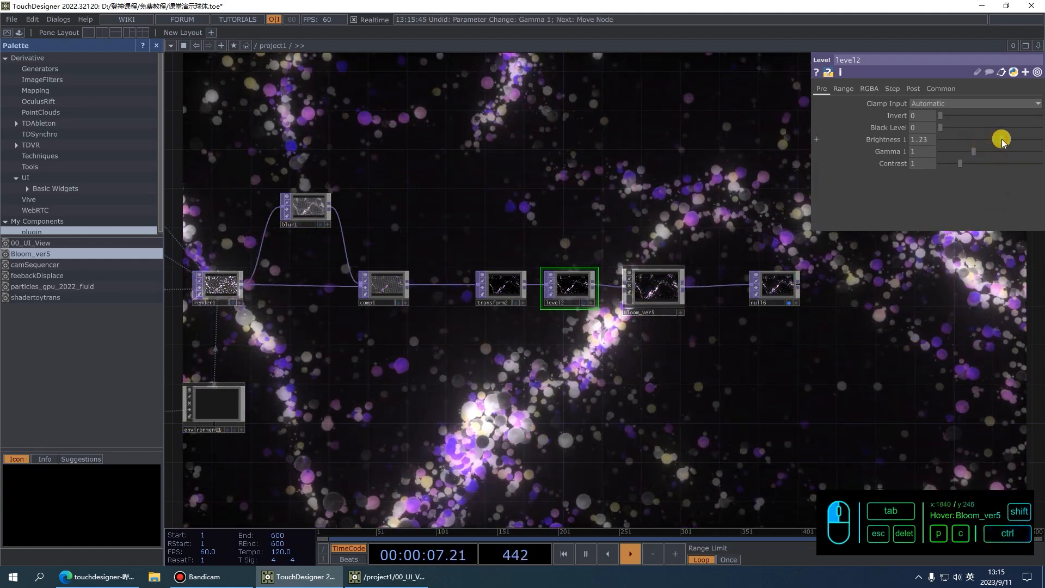
{"action": "scroll", "coordinate": [705, 299], "scroll_direction": "down", "scroll_amount": 3}
{"action": "left_click_drag", "start_coordinate": [667, 365], "coordinate": [501, 380]}
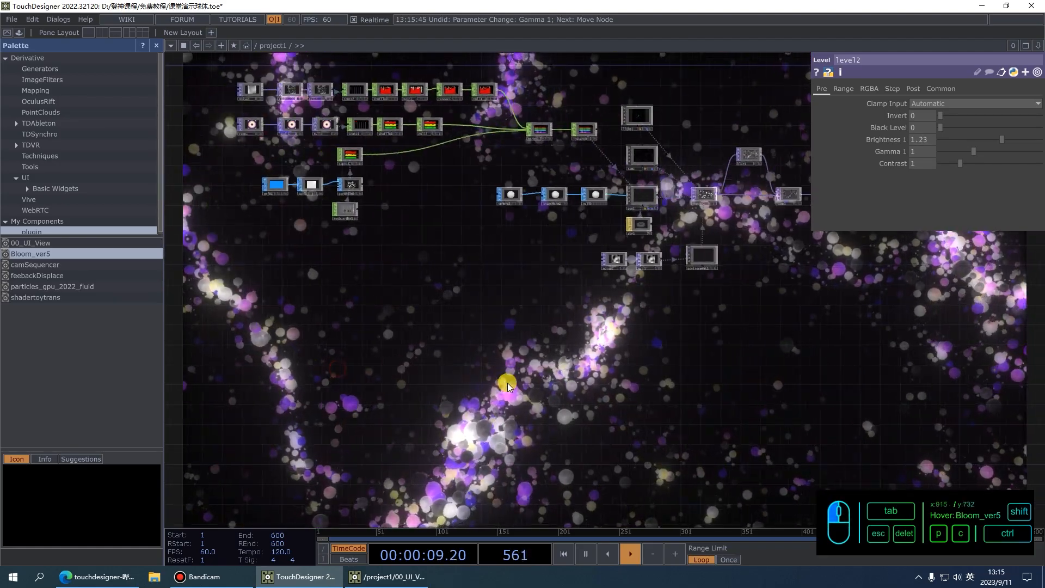
Add a Metaball SOP below grid1, with Radius 0.7 on all three axes and Weight 8.
{"action": "scroll", "coordinate": [455, 336], "scroll_direction": "up", "scroll_amount": 5}
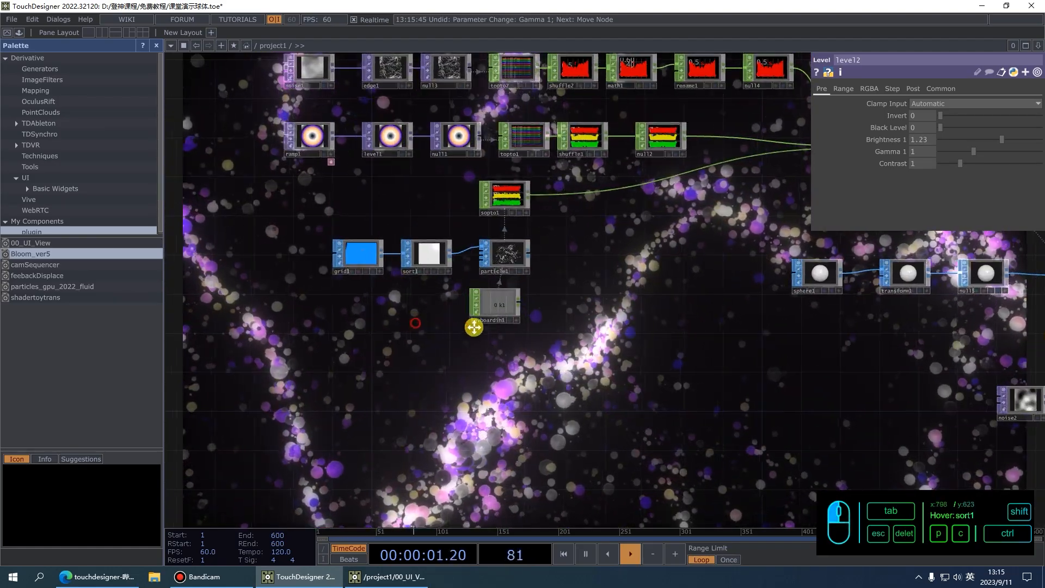
{"action": "scroll", "coordinate": [479, 318], "scroll_direction": "up", "scroll_amount": 4}
{"action": "left_click", "coordinate": [386, 229]}
{"action": "left_click_drag", "start_coordinate": [530, 249], "coordinate": [416, 211]}
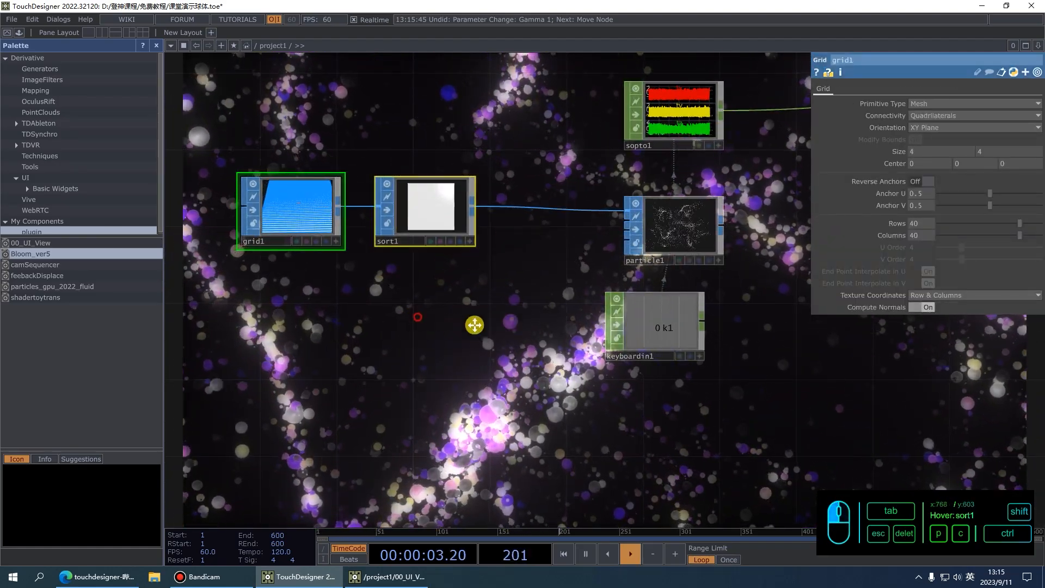
{"action": "left_click_drag", "start_coordinate": [473, 325], "coordinate": [595, 274]}
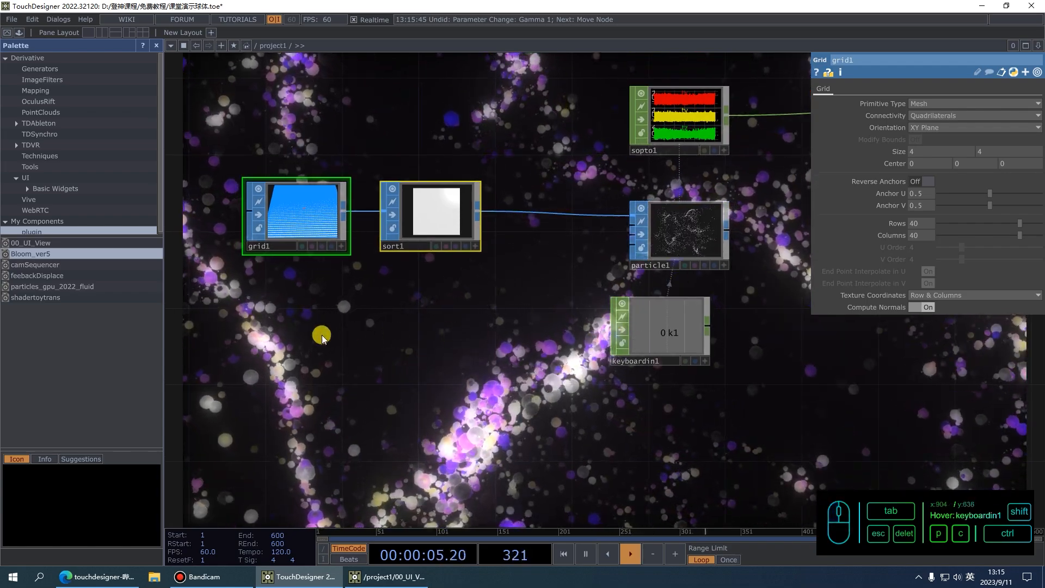
{"action": "key", "text": "Tab"}
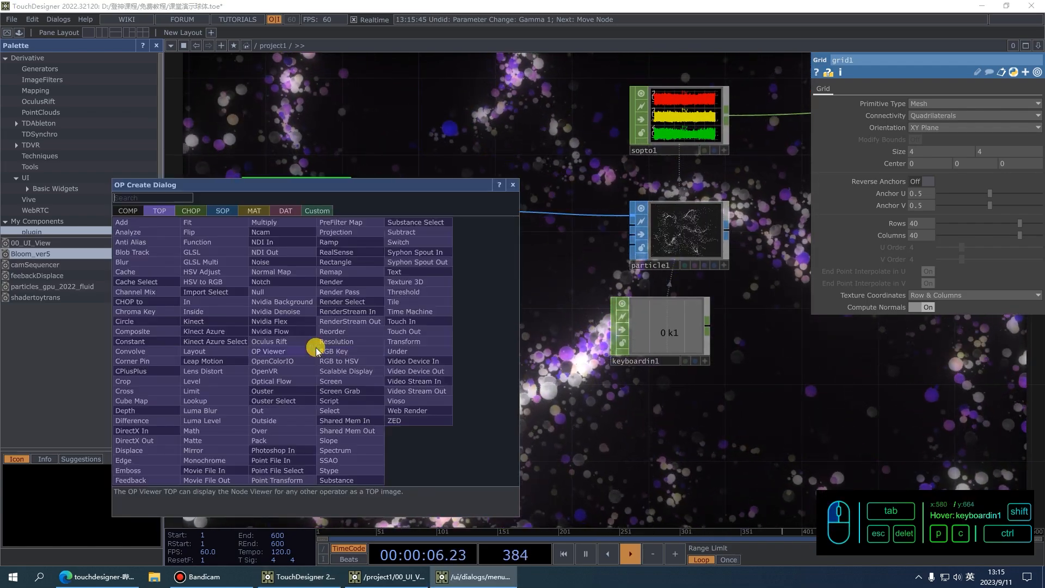
{"action": "left_click", "coordinate": [223, 210]}
{"action": "type", "text": "me"}
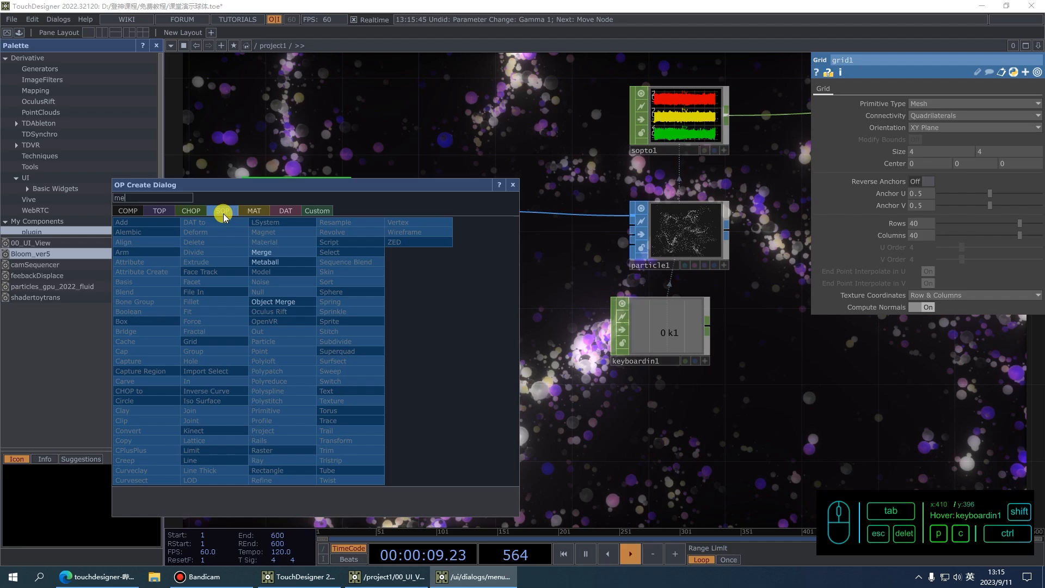
{"action": "left_click", "coordinate": [265, 262]}
{"action": "left_click", "coordinate": [327, 335]}
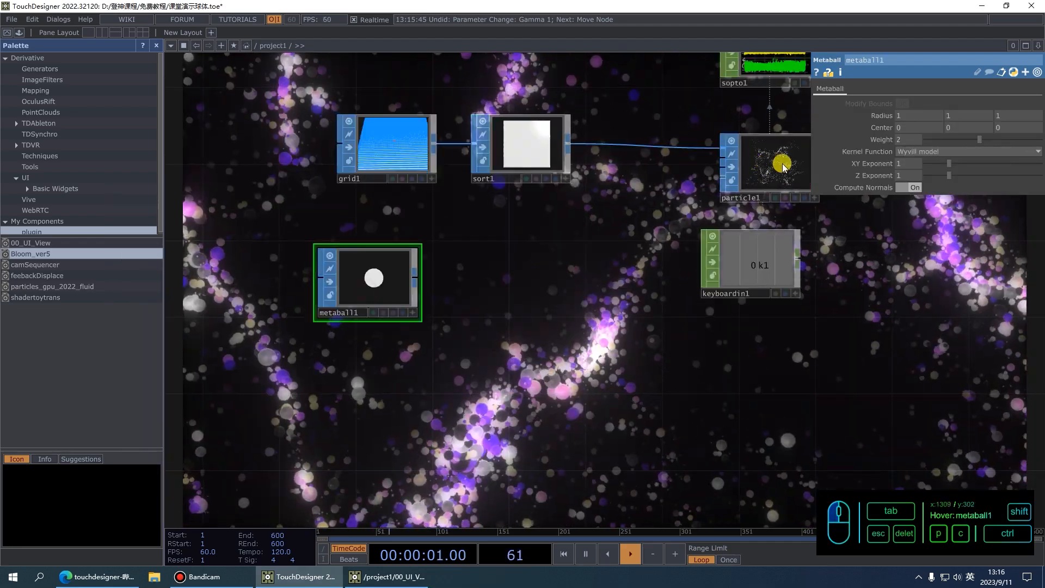
{"action": "middle_click_drag", "start_coordinate": [887, 119], "coordinate": [840, 112]}
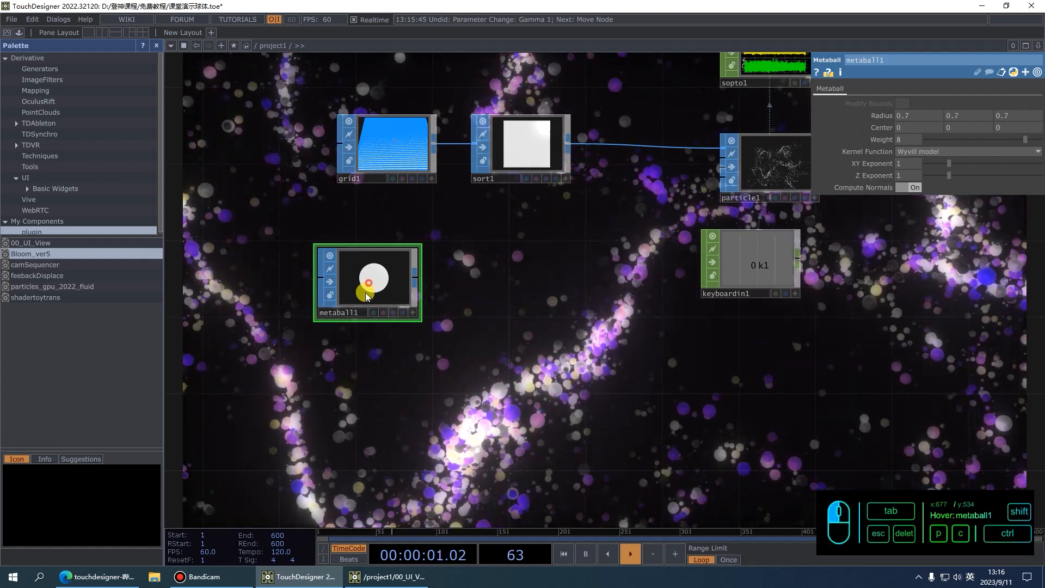
Add a Force SOP fed by metaball1.
{"action": "key", "text": "Tab"}
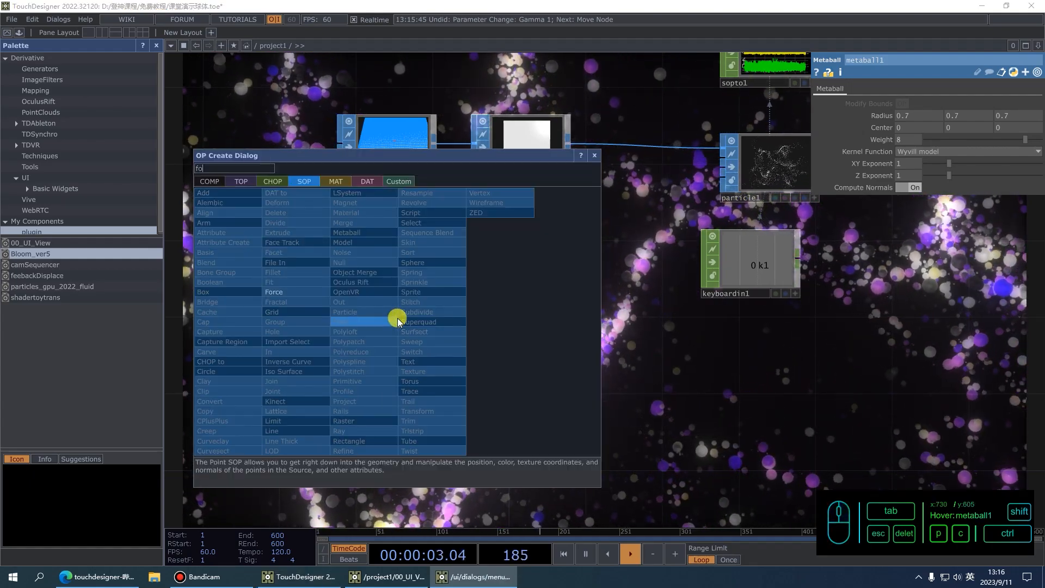
{"action": "left_click", "coordinate": [304, 292]}
{"action": "left_click", "coordinate": [498, 332]}
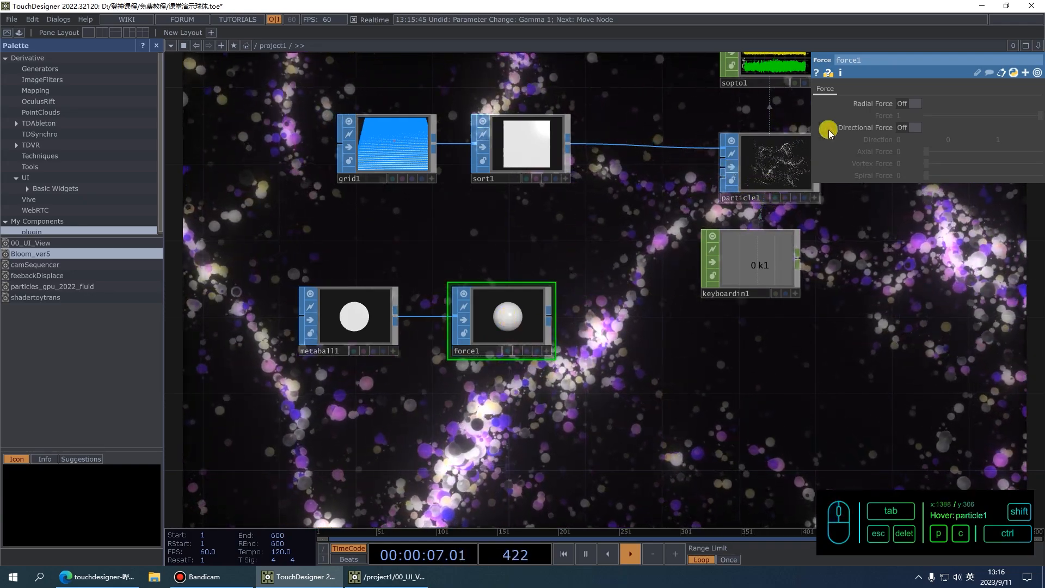
Enable force1's Radial Force at 0 and Directional Force with Direction 0.1, 0.1, 1, Vortex Force 0.748 and Spiral Force 0.281.
{"action": "left_click", "coordinate": [907, 103]}
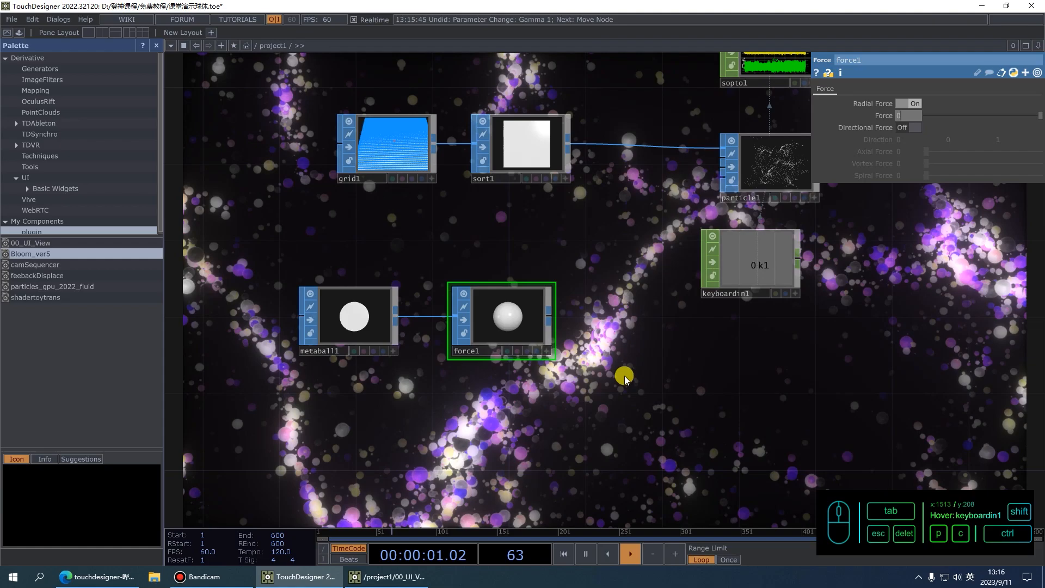
{"action": "left_click", "coordinate": [906, 128]}
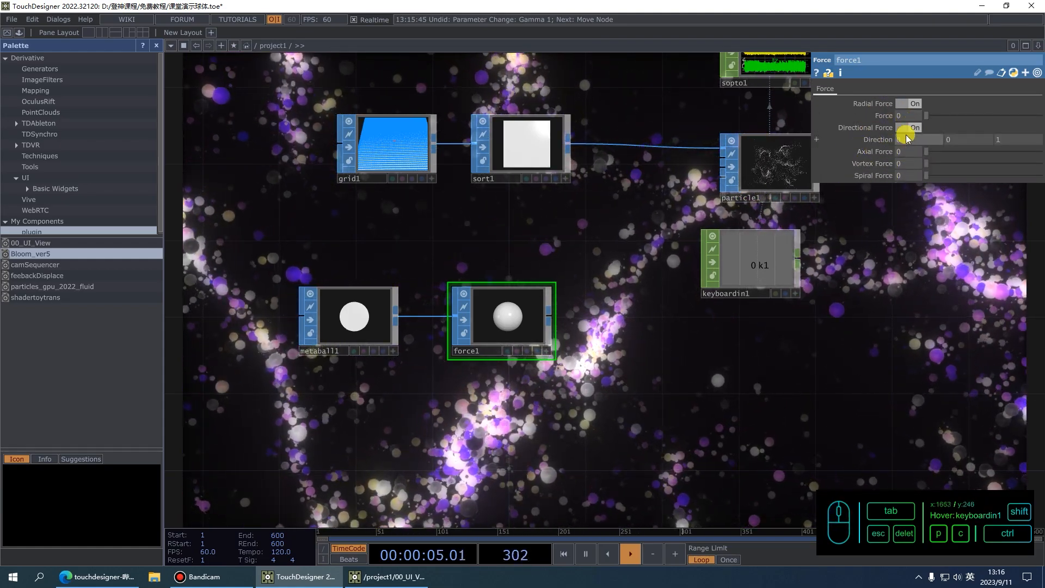
{"action": "type", "text": ".1"}
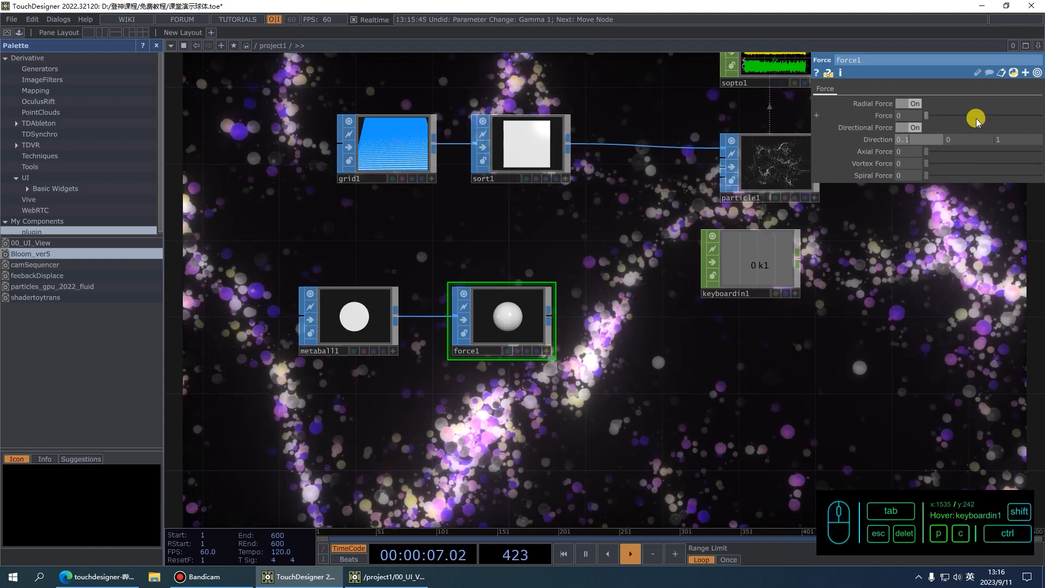
{"action": "left_click", "coordinate": [971, 139]}
{"action": "type", "text": ".1"}
{"action": "left_click_drag", "start_coordinate": [1007, 140], "coordinate": [921, 152]}
{"action": "left_click", "coordinate": [723, 399]}
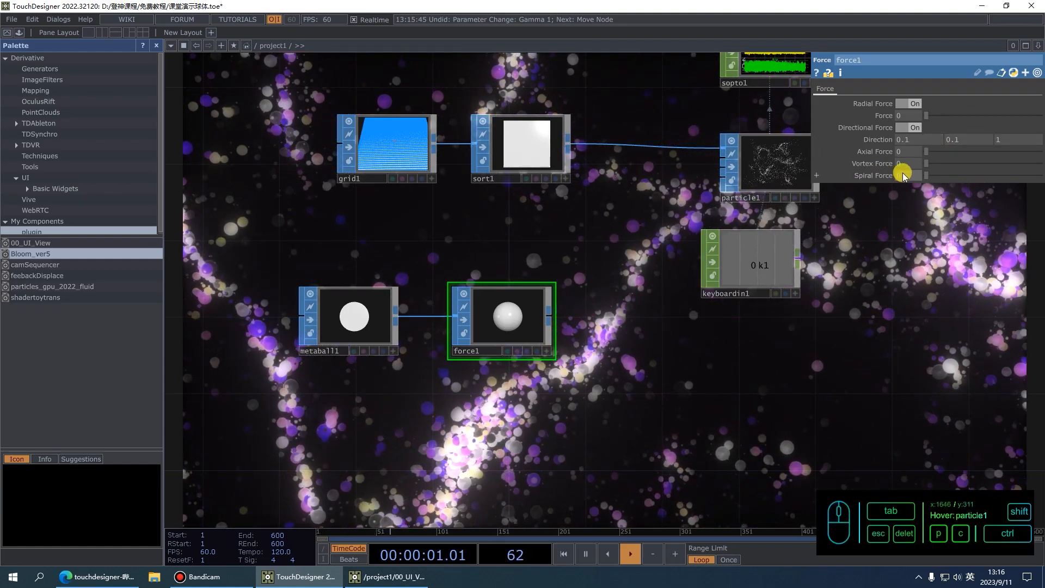
{"action": "left_click_drag", "start_coordinate": [930, 162], "coordinate": [1012, 166]}
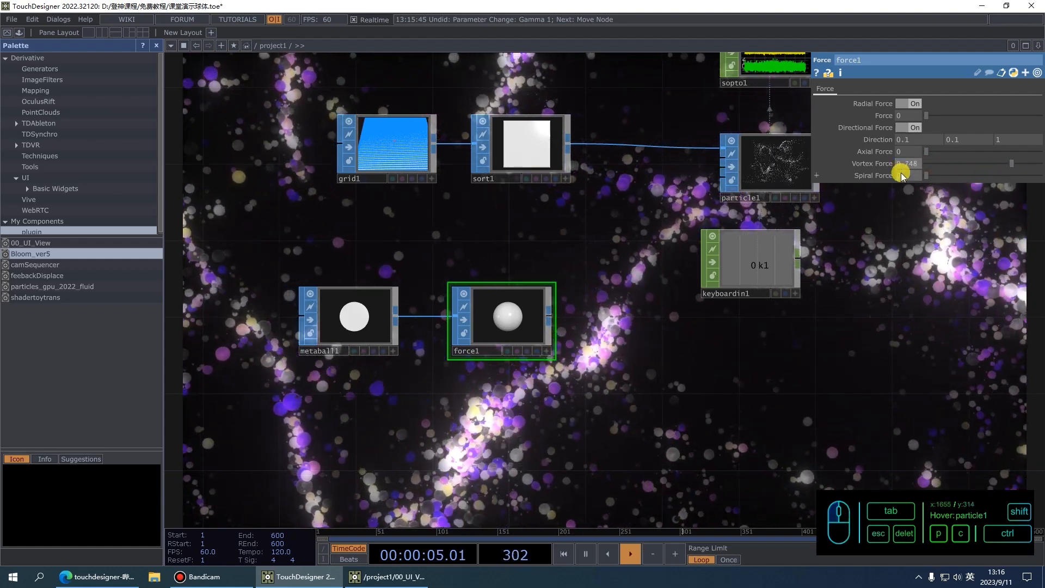
{"action": "left_click_drag", "start_coordinate": [927, 175], "coordinate": [952, 180]}
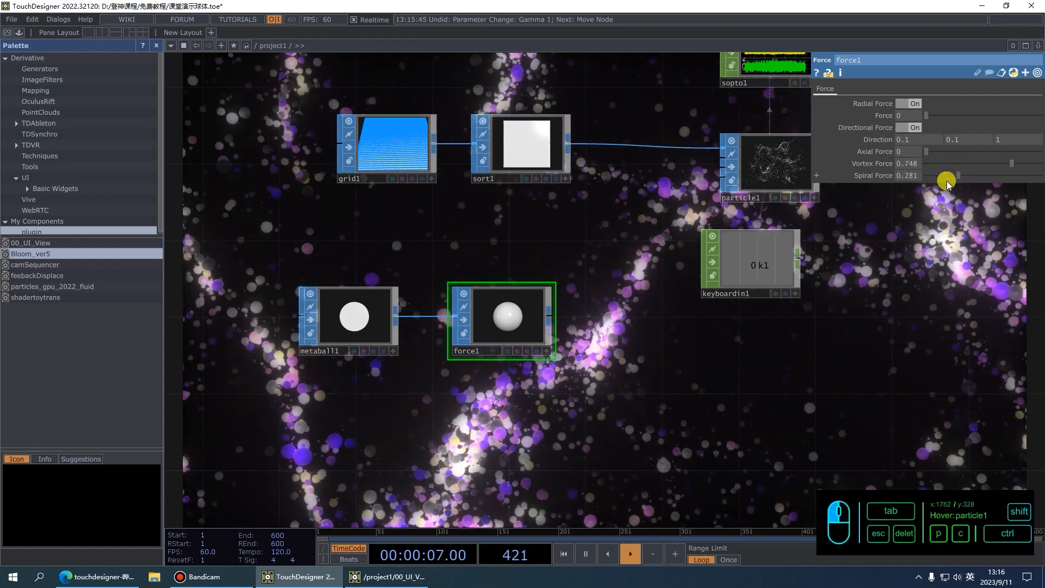
Wire the output of force1 into the forces input of particle1.
{"action": "left_click", "coordinate": [549, 316]}
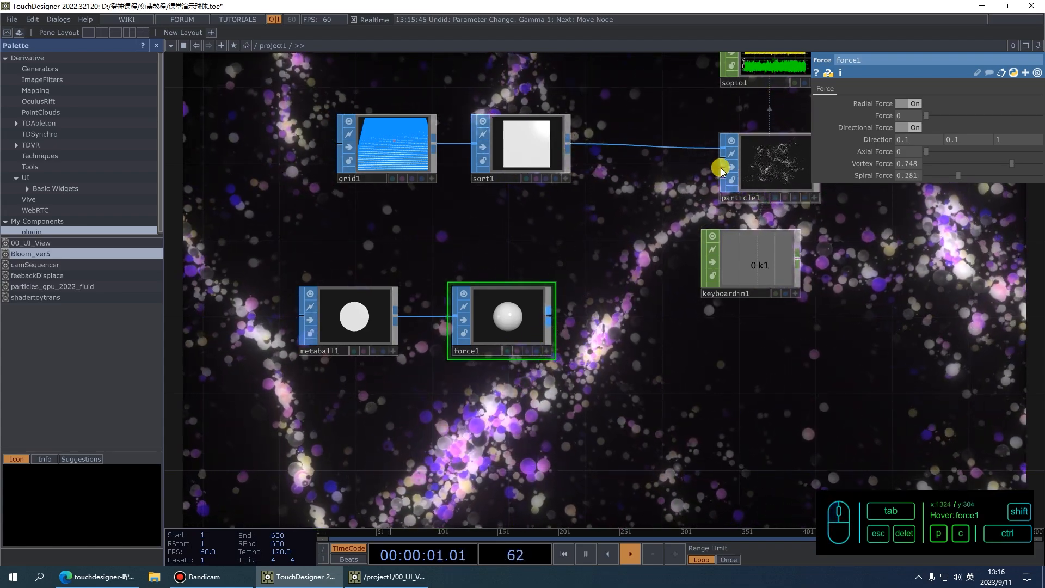
{"action": "left_click", "coordinate": [549, 315]}
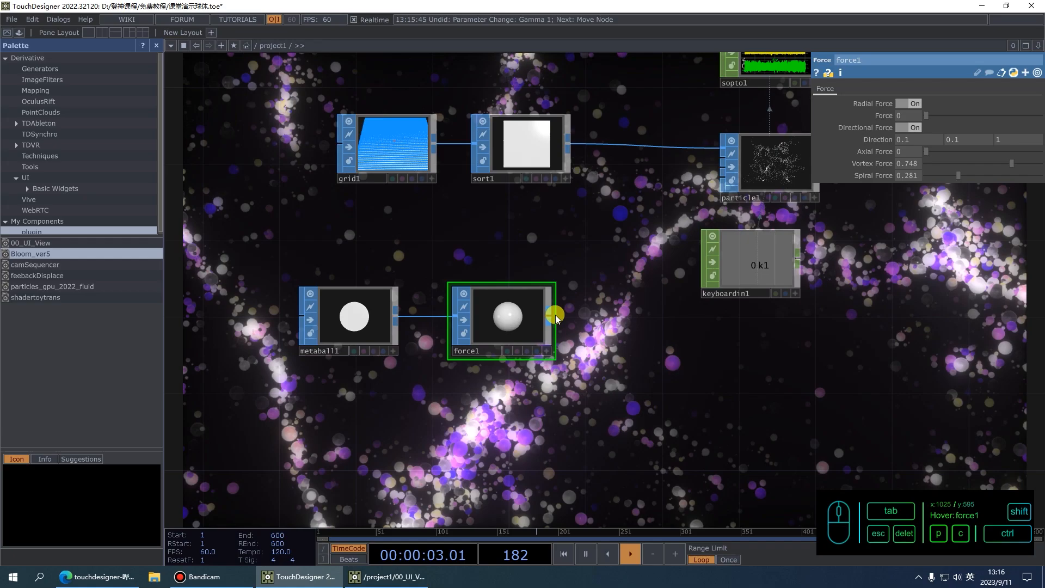
{"action": "left_click", "coordinate": [722, 172]}
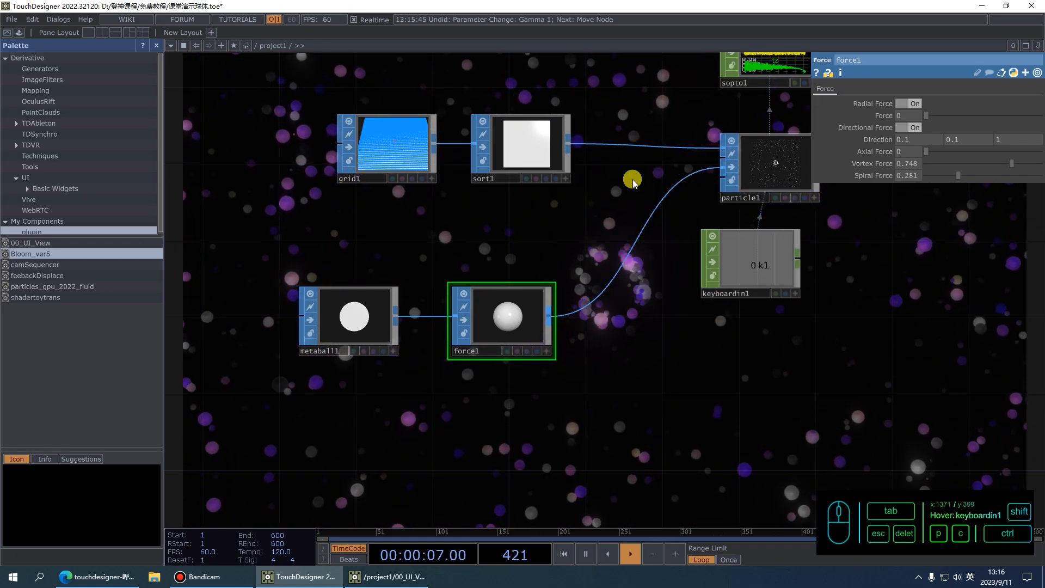
Add a Mouse In CHOP and place it directly below metaball1.
{"action": "scroll", "coordinate": [575, 283], "scroll_direction": "down", "scroll_amount": 2}
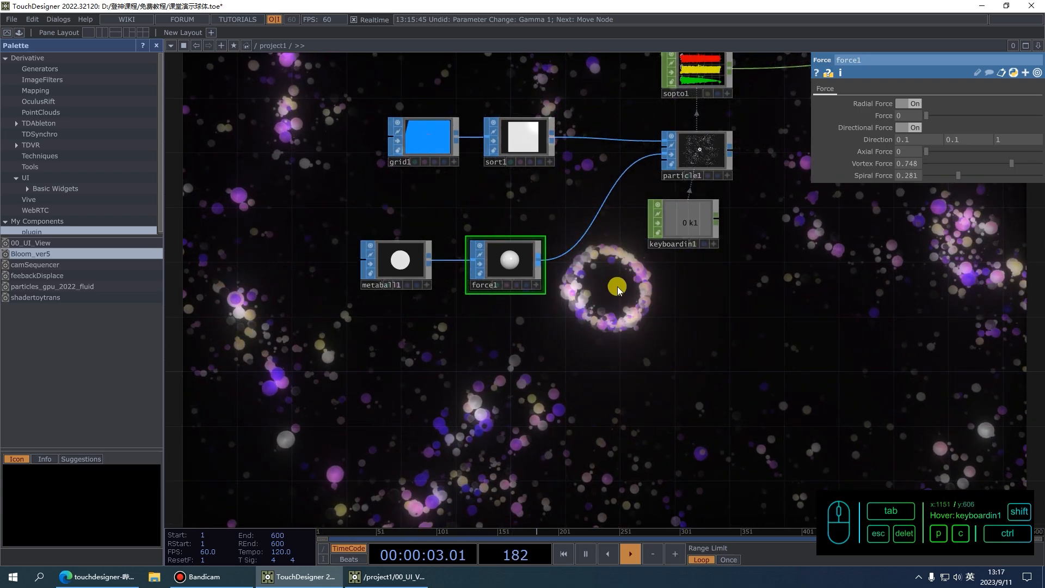
{"action": "key", "text": "Tab"}
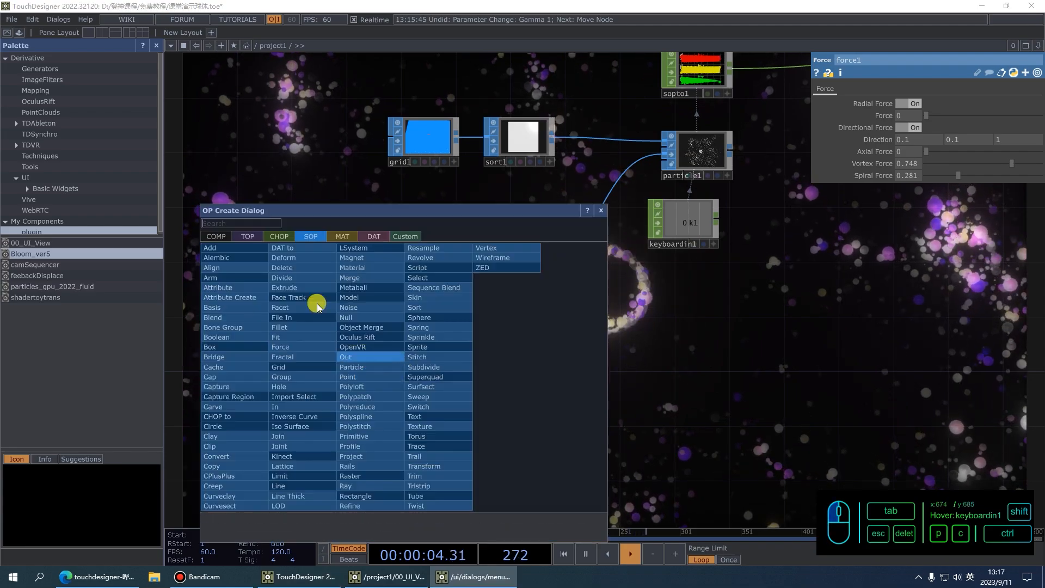
{"action": "left_click", "coordinate": [282, 234]}
{"action": "type", "text": "mou"}
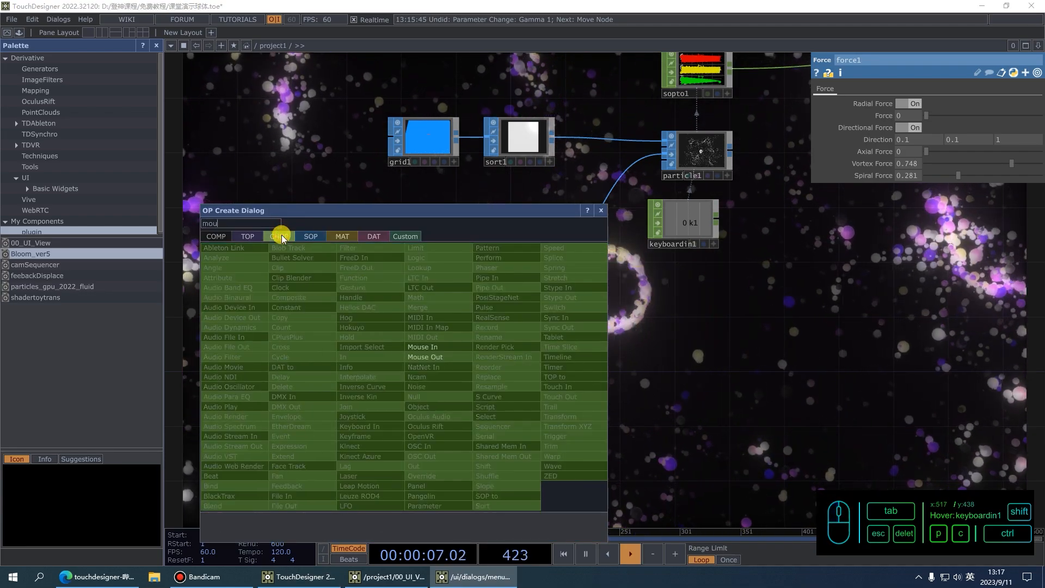
{"action": "left_click", "coordinate": [436, 346]}
{"action": "left_click", "coordinate": [429, 353]}
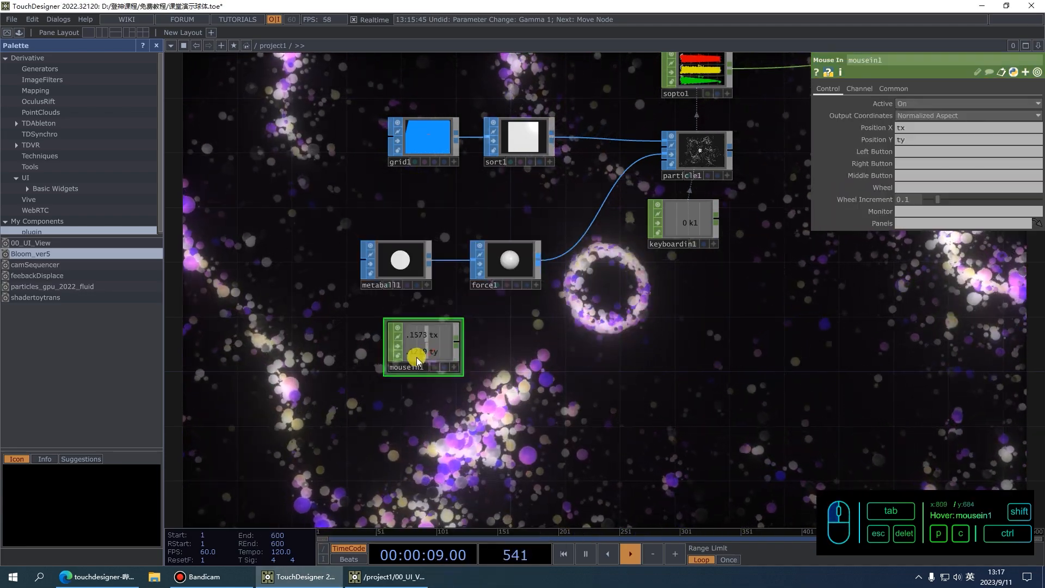
{"action": "left_click_drag", "start_coordinate": [429, 361], "coordinate": [402, 375]}
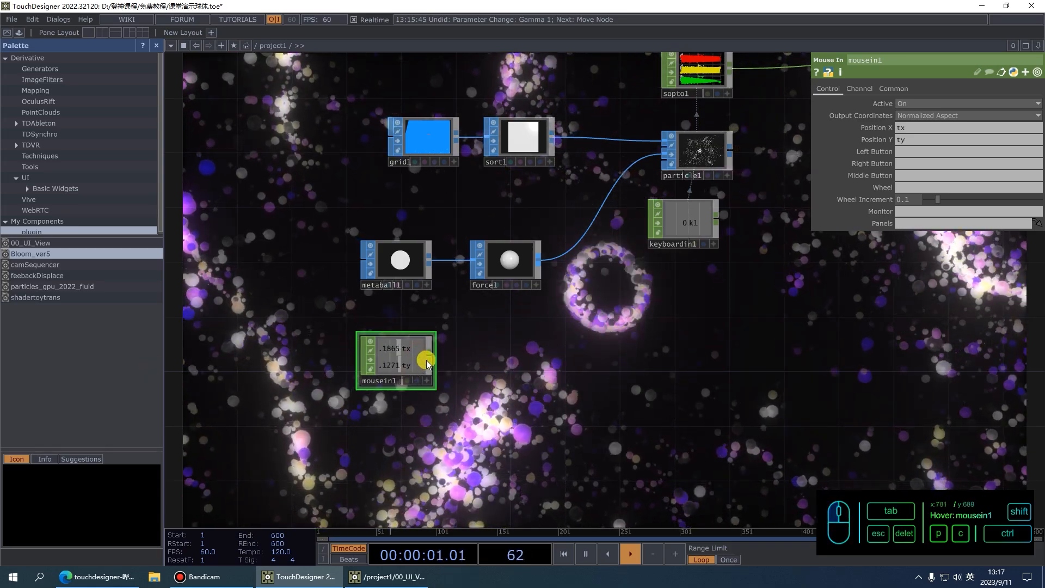
Append a Math CHOP to the output of mousein1.
{"action": "right_click", "coordinate": [428, 360]}
{"action": "type", "text": "math"}
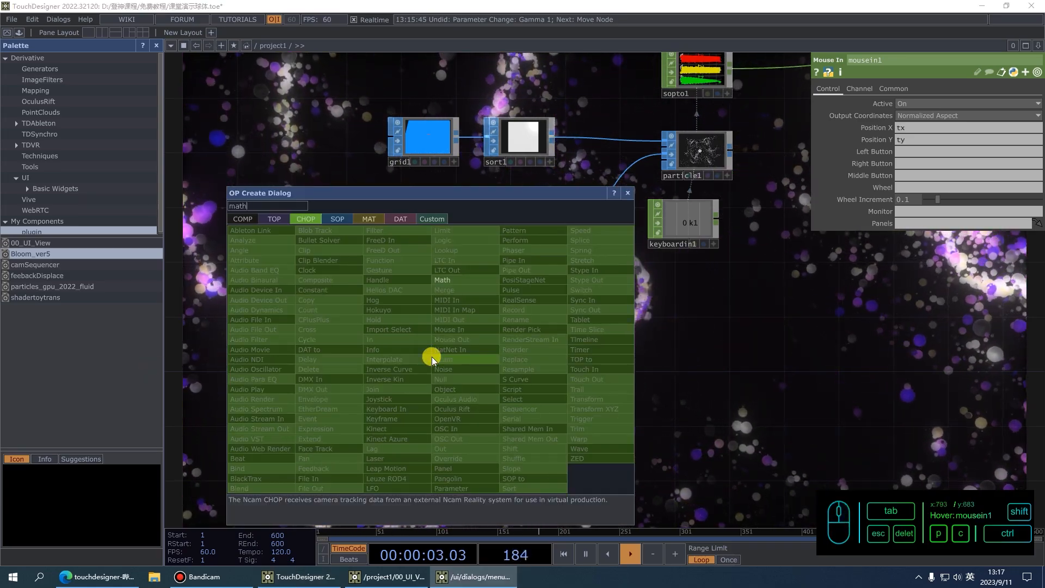
{"action": "left_click", "coordinate": [439, 279]}
{"action": "left_click", "coordinate": [518, 374]}
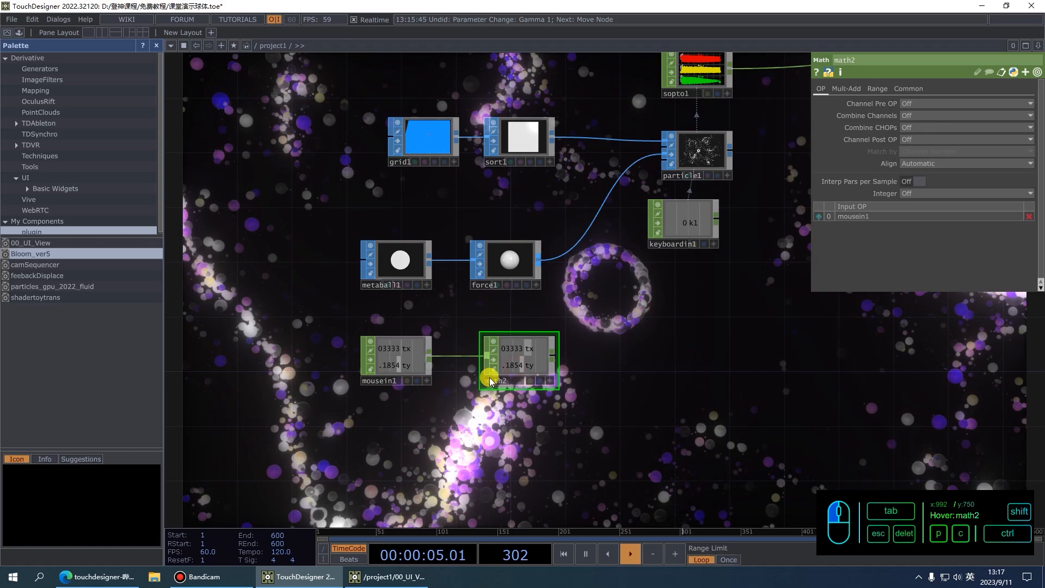
Link math2's tx and ty channels to metaball1's Center X and Center Y.
{"action": "left_click", "coordinate": [417, 267]}
{"action": "scroll", "coordinate": [572, 390], "scroll_direction": "up", "scroll_amount": 5}
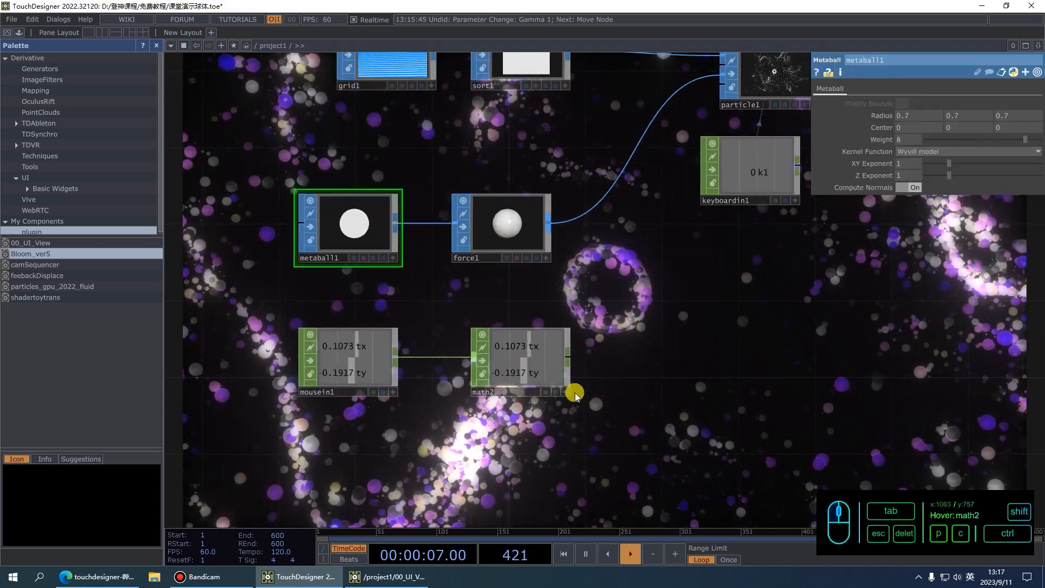
{"action": "left_click_drag", "start_coordinate": [526, 337], "coordinate": [912, 129]}
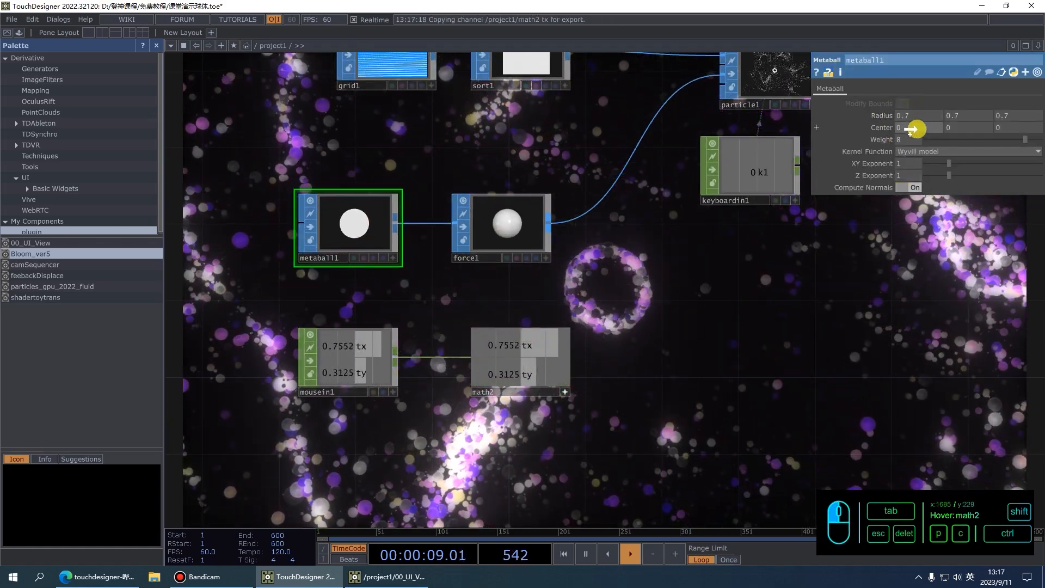
{"action": "left_click_drag", "start_coordinate": [545, 363], "coordinate": [963, 126]}
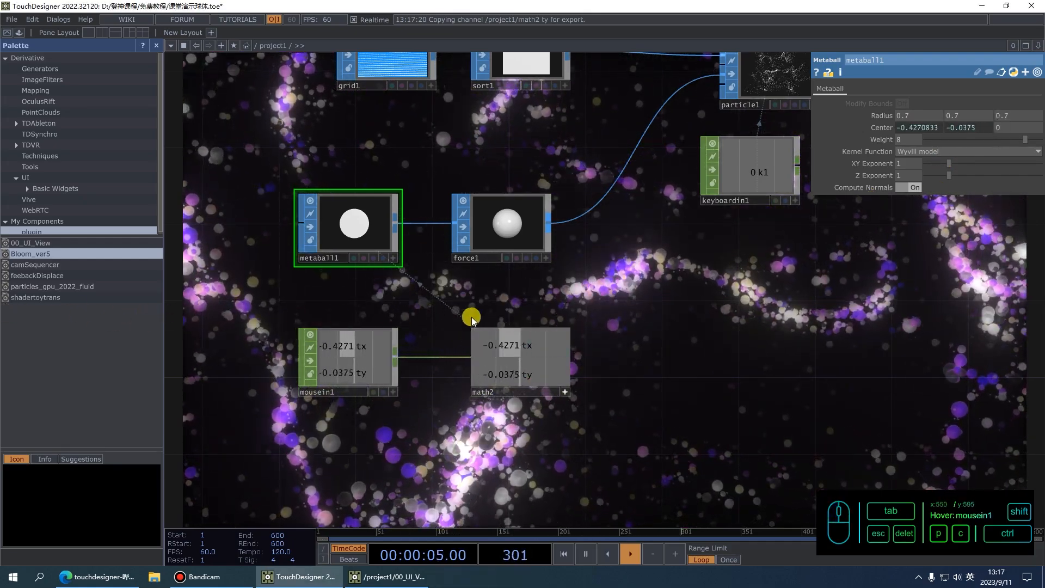
Set math2's Multiply to 2 and hide its parameters.
{"action": "left_click", "coordinate": [553, 375]}
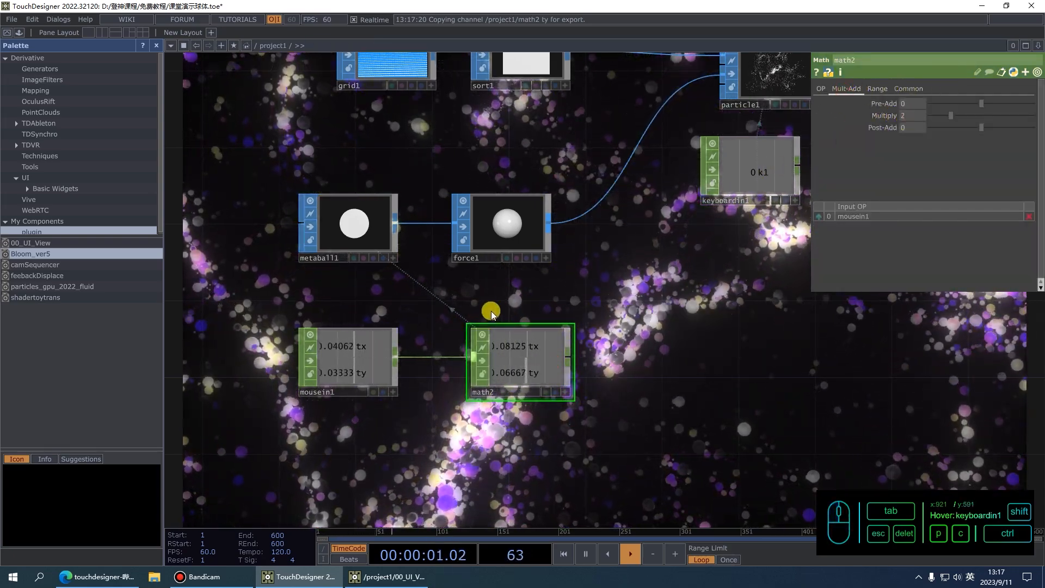
{"action": "key", "text": "p"}
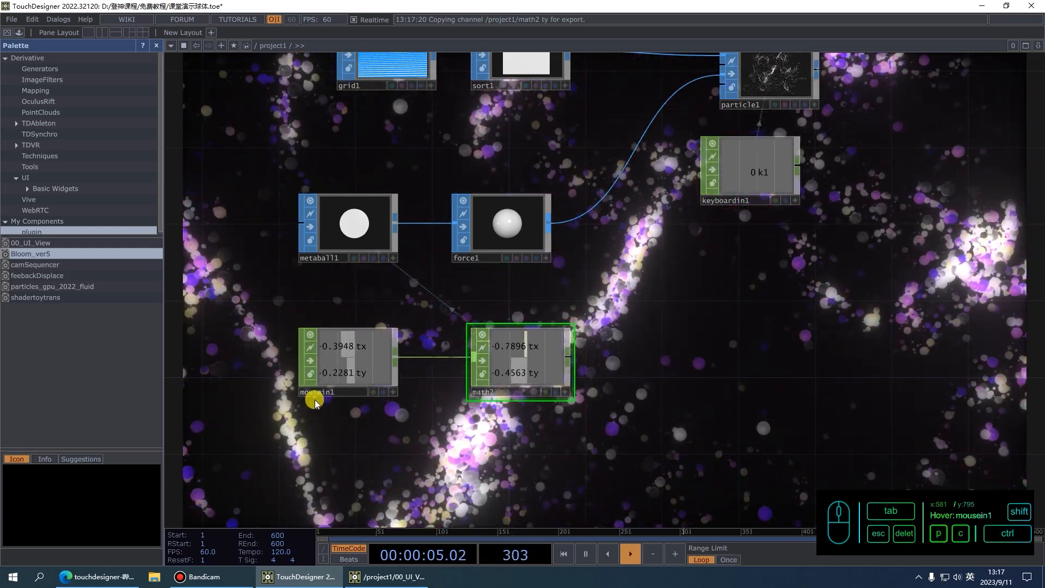
{"action": "left_click", "coordinate": [345, 333]}
{"action": "left_click", "coordinate": [543, 348]}
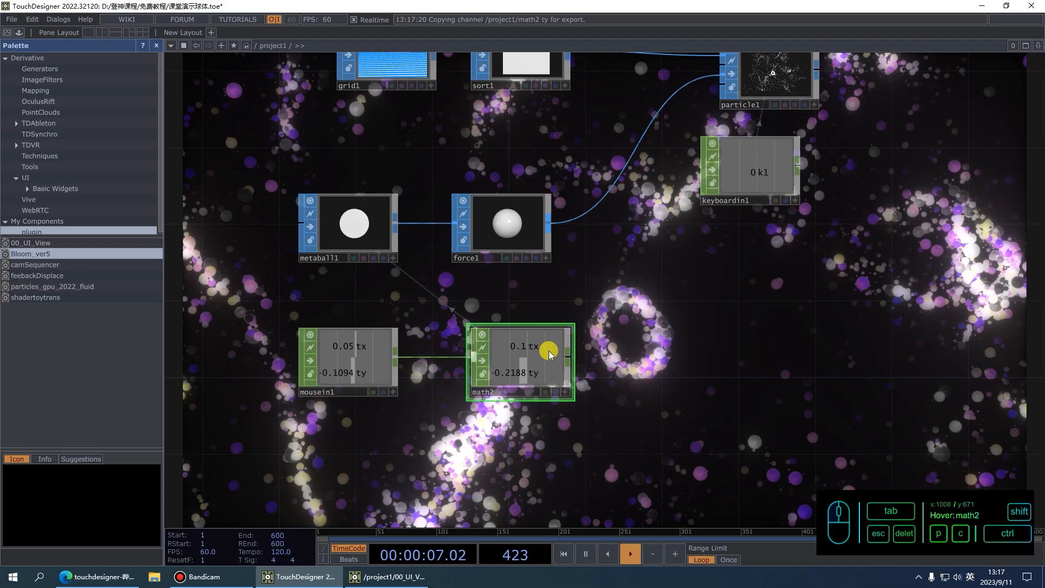
Show force1's parameters and look over the render and post-processing chain.
{"action": "left_click", "coordinate": [508, 240]}
{"action": "key", "text": "p"}
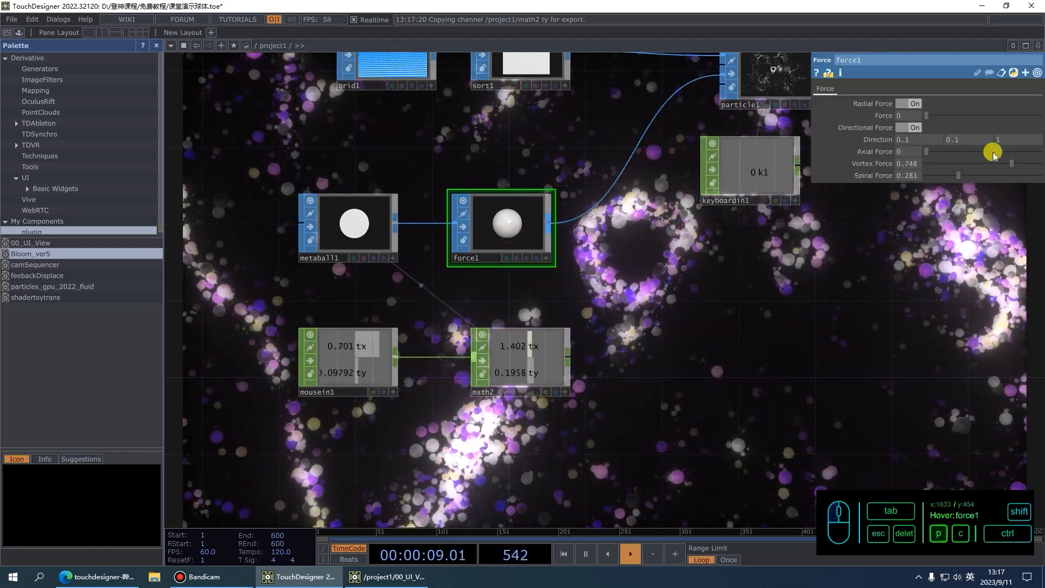
{"action": "left_click_drag", "start_coordinate": [784, 313], "coordinate": [494, 347]}
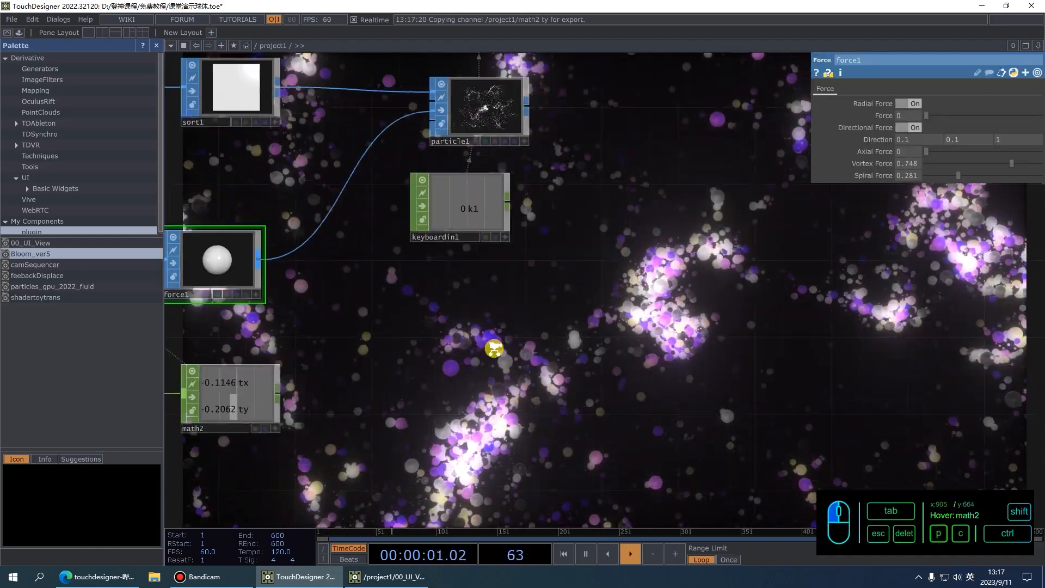
{"action": "scroll", "coordinate": [489, 347], "scroll_direction": "down", "scroll_amount": 3}
{"action": "scroll", "coordinate": [675, 326], "scroll_direction": "down", "scroll_amount": 4}
{"action": "left_click_drag", "start_coordinate": [697, 324], "coordinate": [435, 323]}
{"action": "scroll", "coordinate": [680, 320], "scroll_direction": "down", "scroll_amount": 2}
{"action": "scroll", "coordinate": [685, 321], "scroll_direction": "up", "scroll_amount": 5}
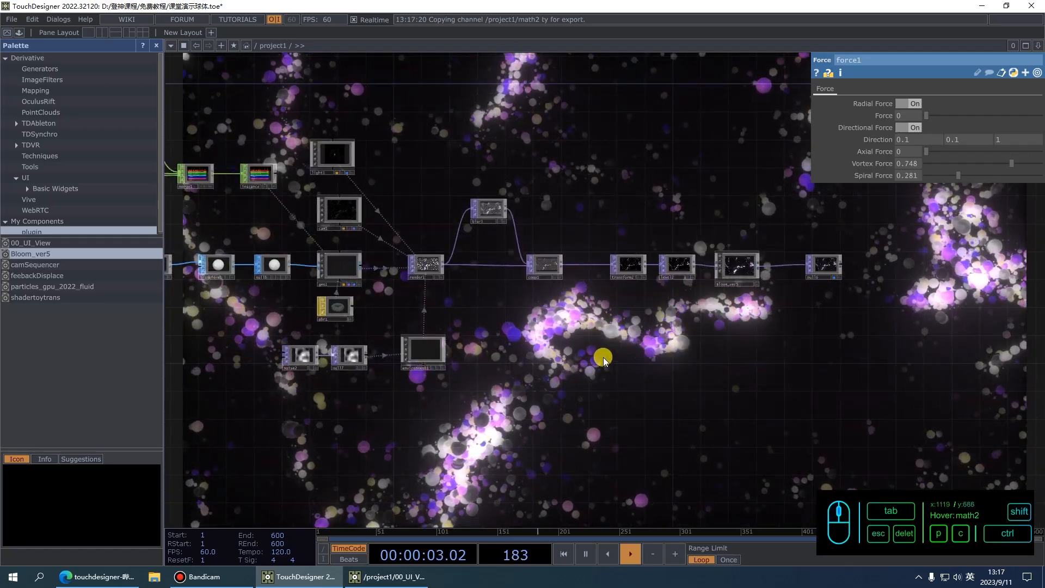